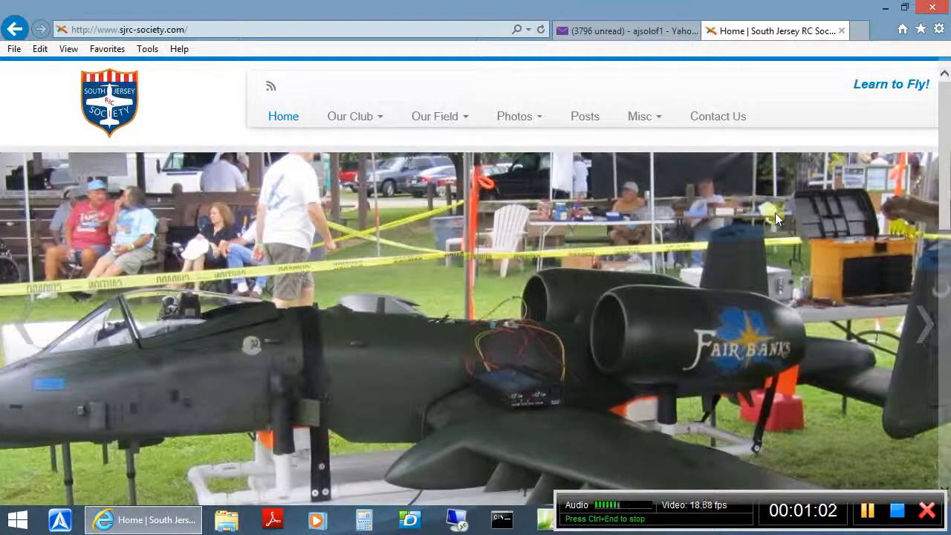
Step: Scroll the South Jersey RC Society homepage and follow the sidebar Log in link
scroll(901, 236, "down", 3)
scroll(901, 237, "down", 2)
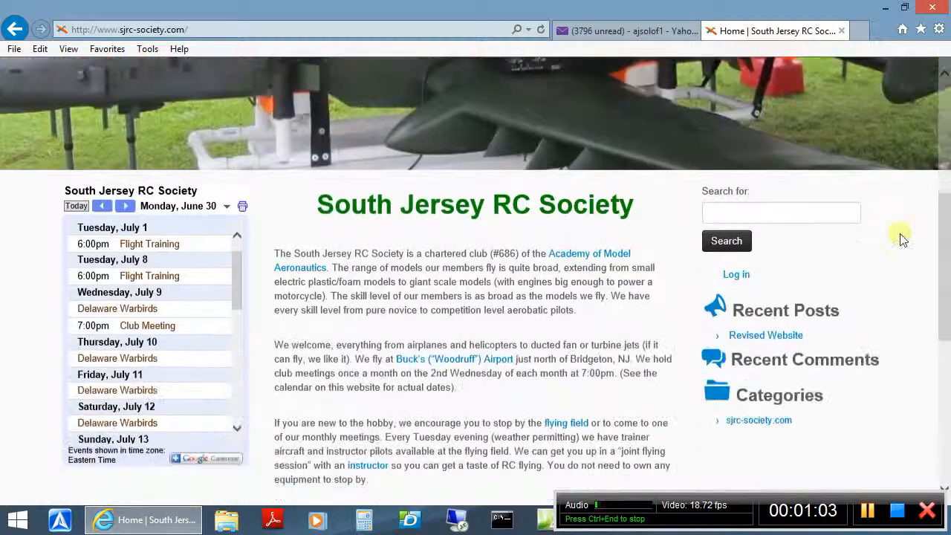
scroll(899, 204, "down", 5)
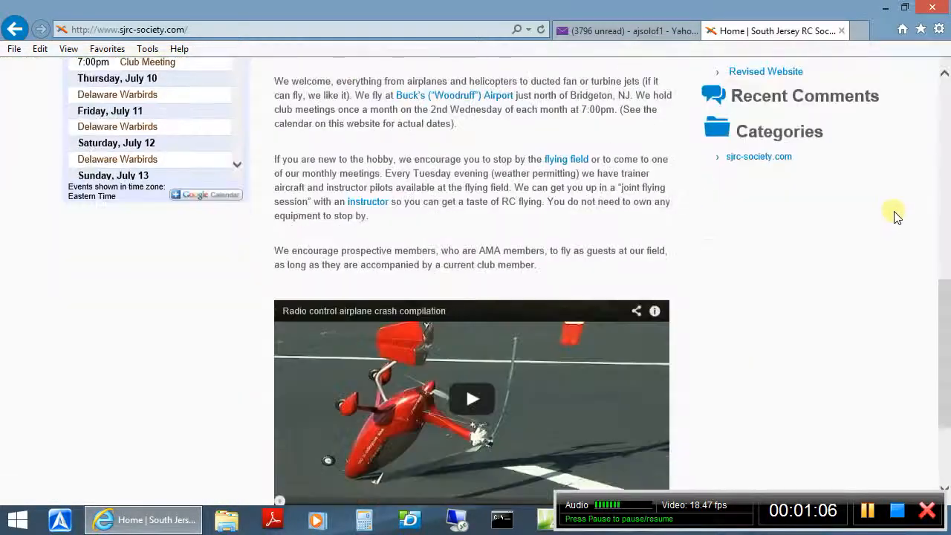
scroll(887, 255, "up", 7)
scroll(892, 248, "up", 4)
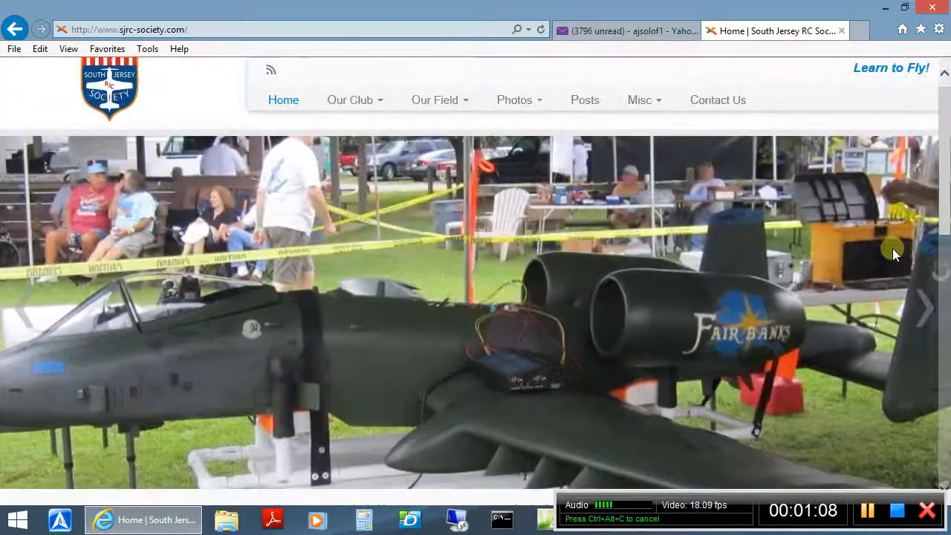
scroll(892, 253, "down", 7)
left_click(735, 191)
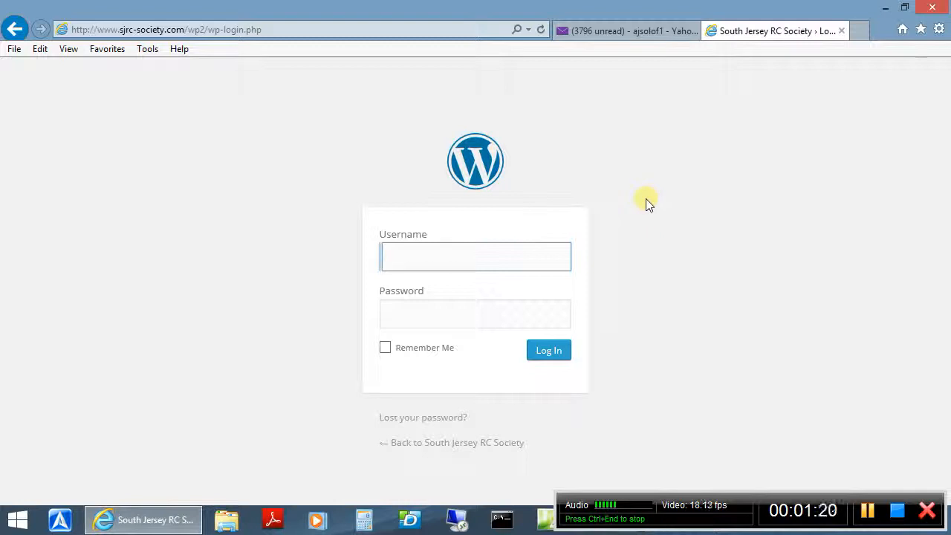
Step: Sign in with the account's username and password to reach the admin Dashboard
type("asolof")
key("Tab")
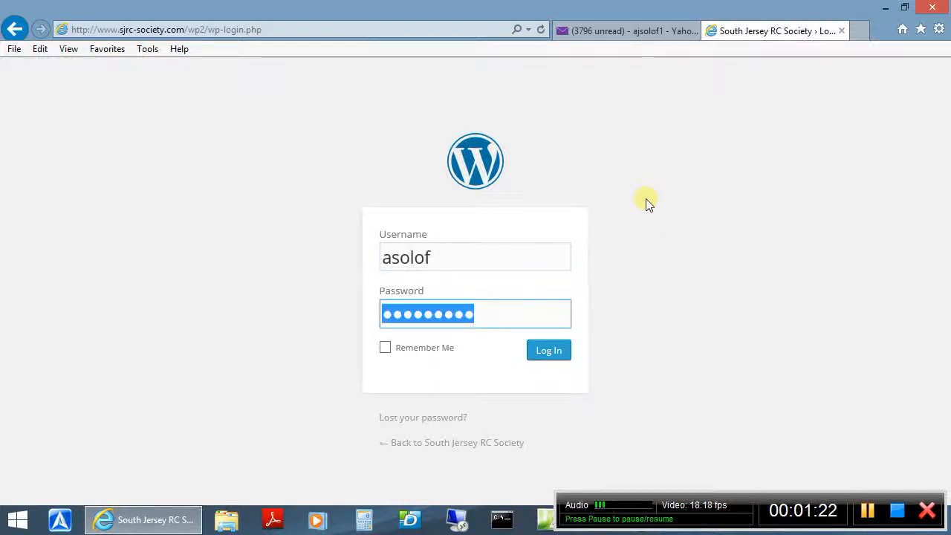
left_click(545, 350)
left_click(544, 350)
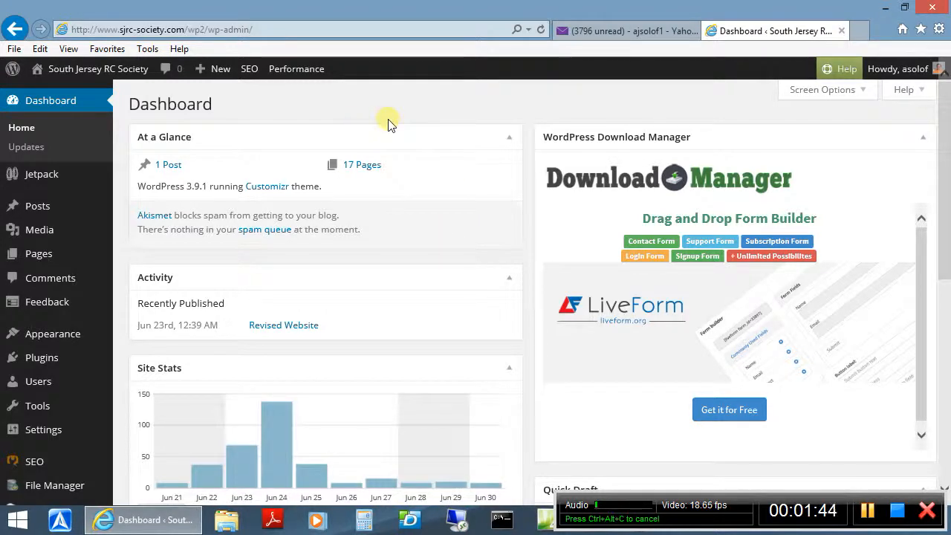
Step: Choose Post from the admin bar's + New menu to start a blank post
scroll(357, 148, "down", 3)
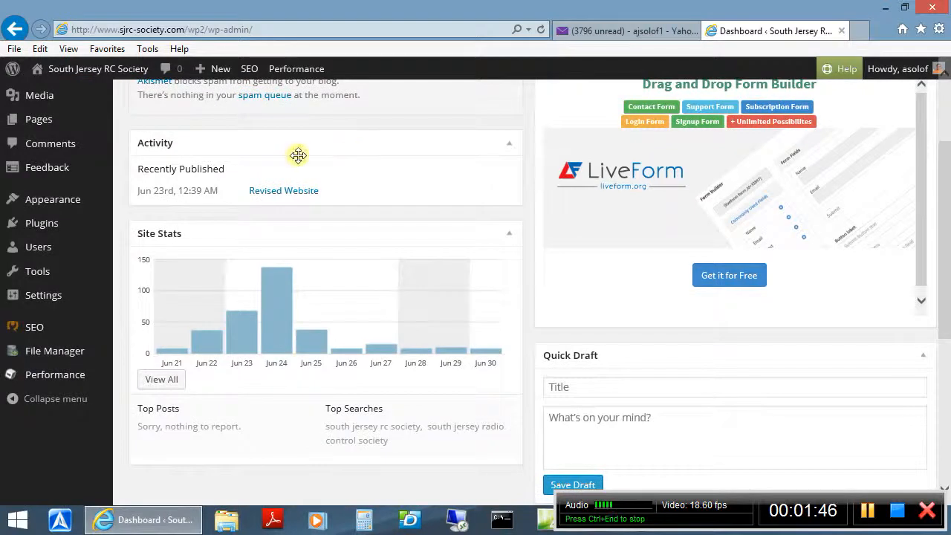
scroll(298, 154, "up", 3)
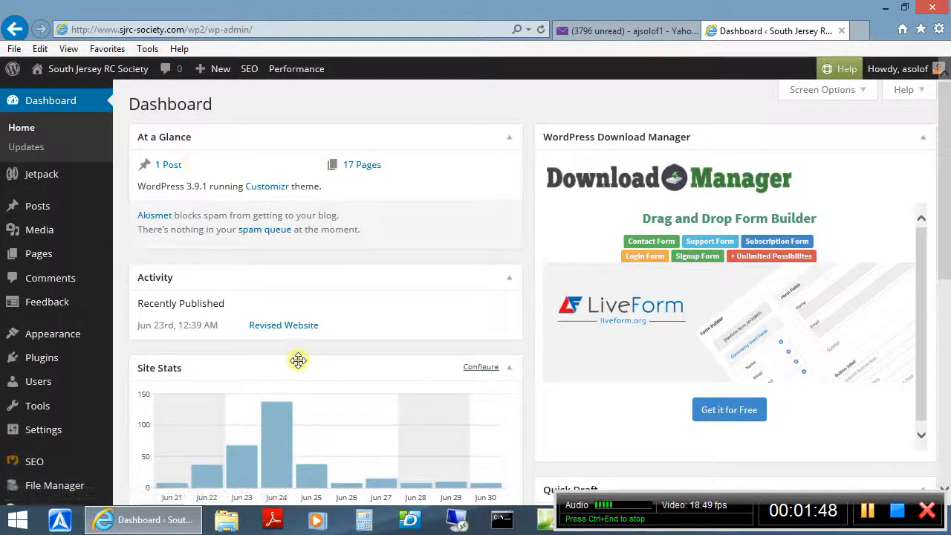
mouse_move(221, 72)
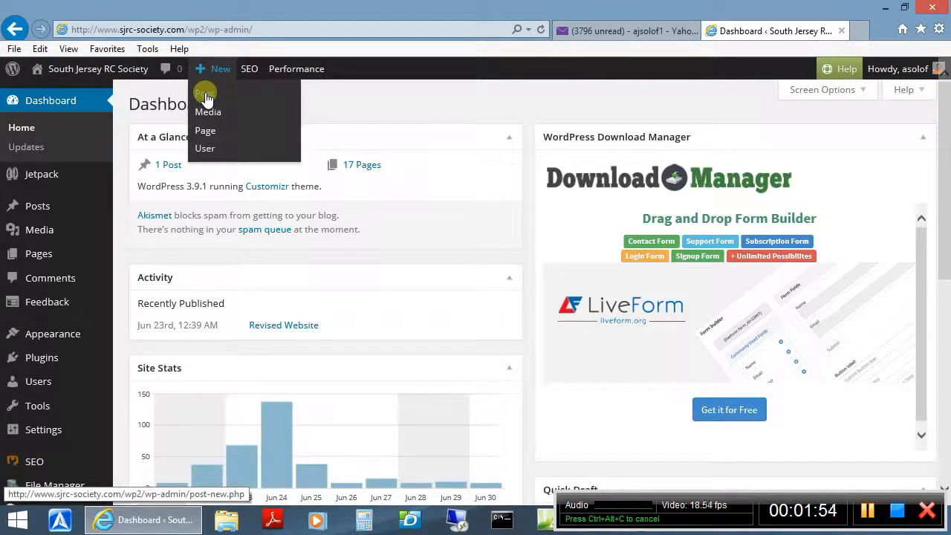
left_click(206, 95)
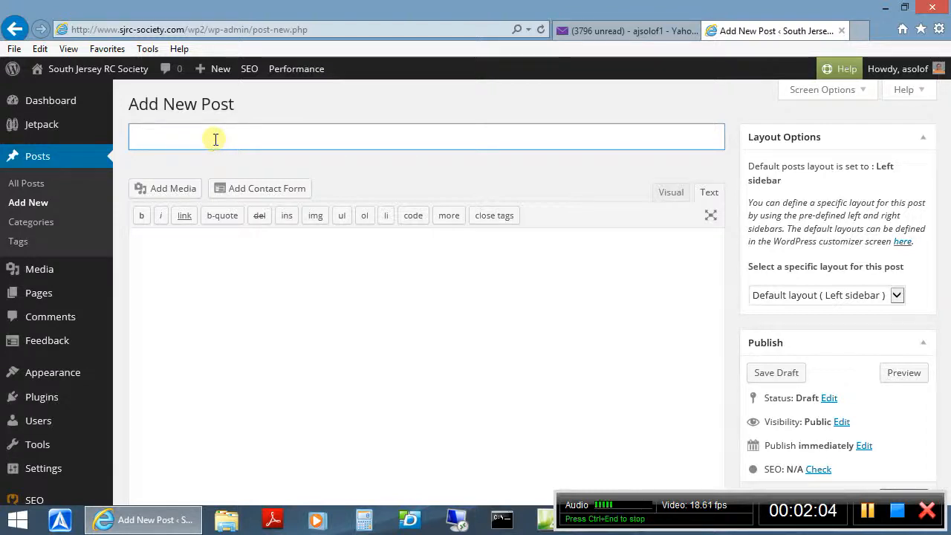
Step: Title the new post 'South Jersey RC Society Multi-Rotor Event'
type("South Jer")
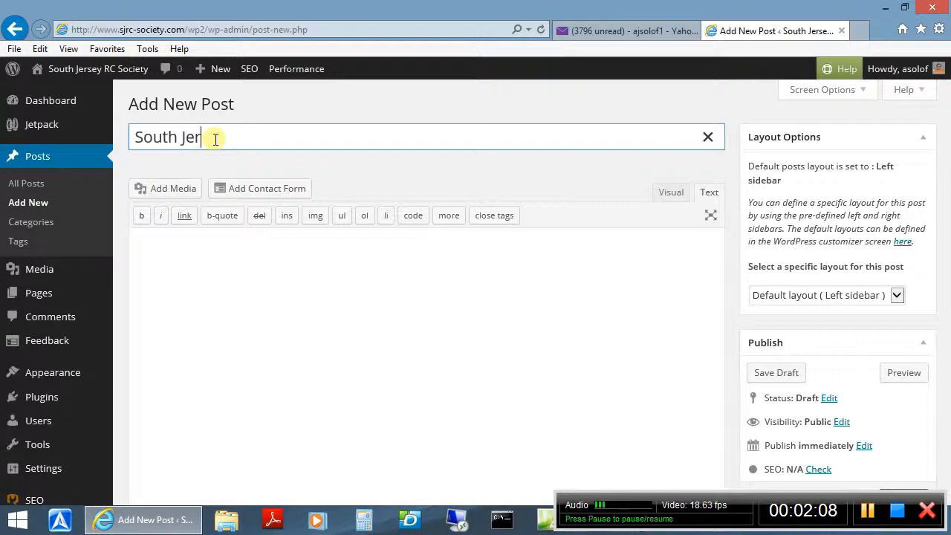
type("sey ")
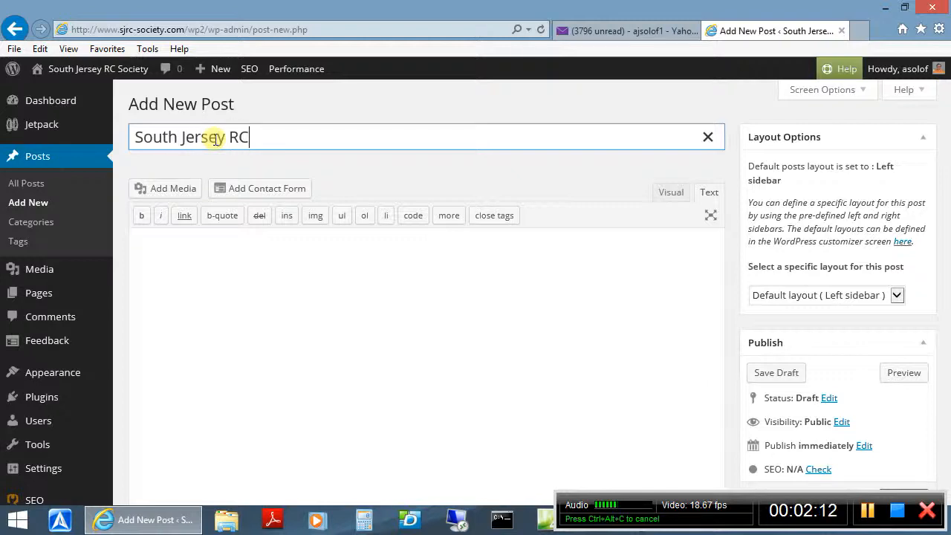
type("RC Soc")
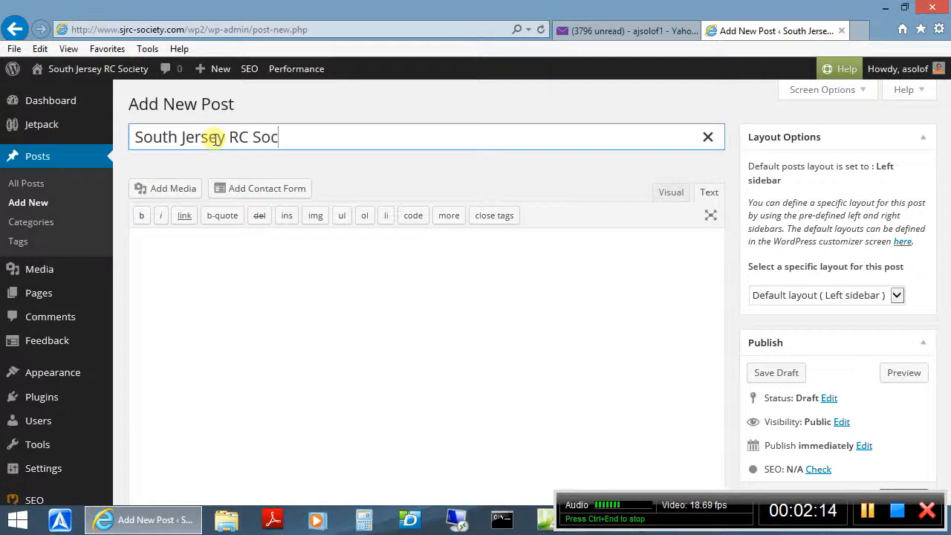
type("iety")
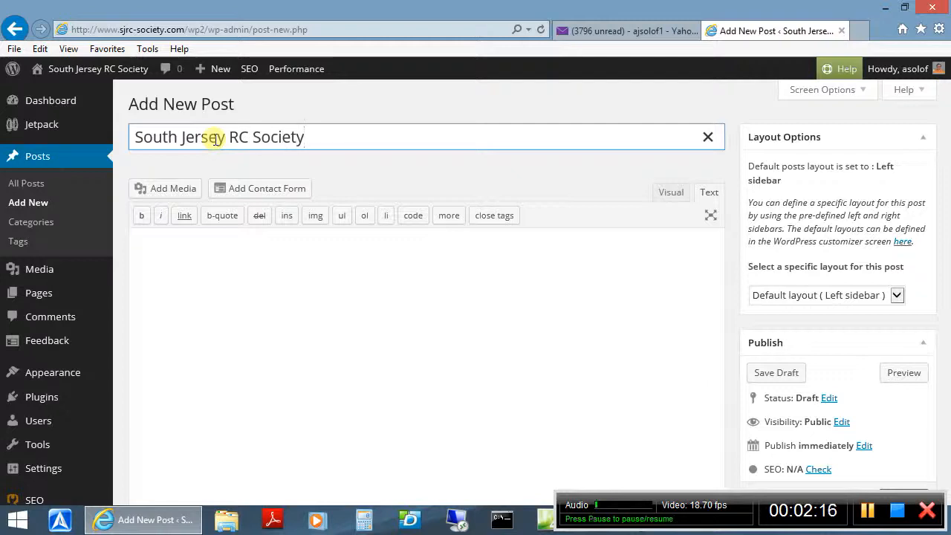
type(" Multi")
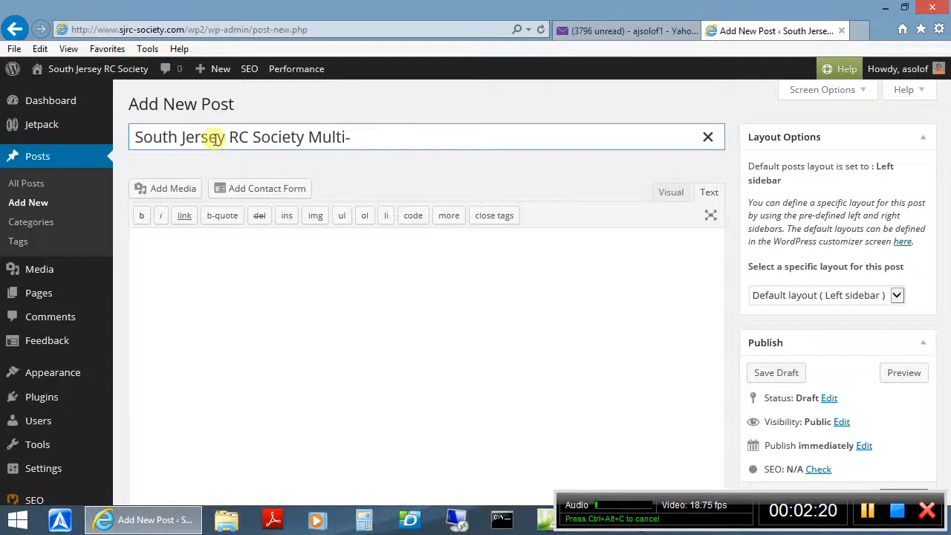
type("-Ro")
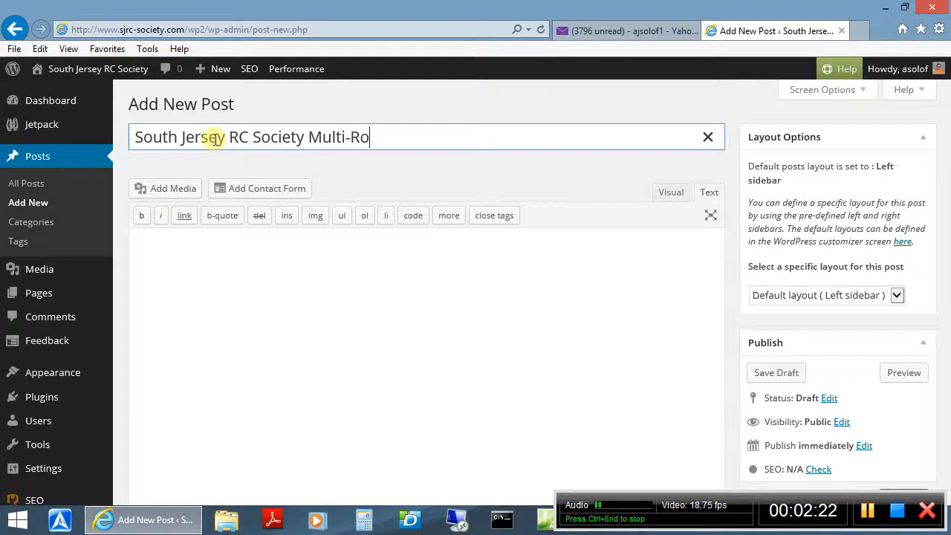
type("tor Event")
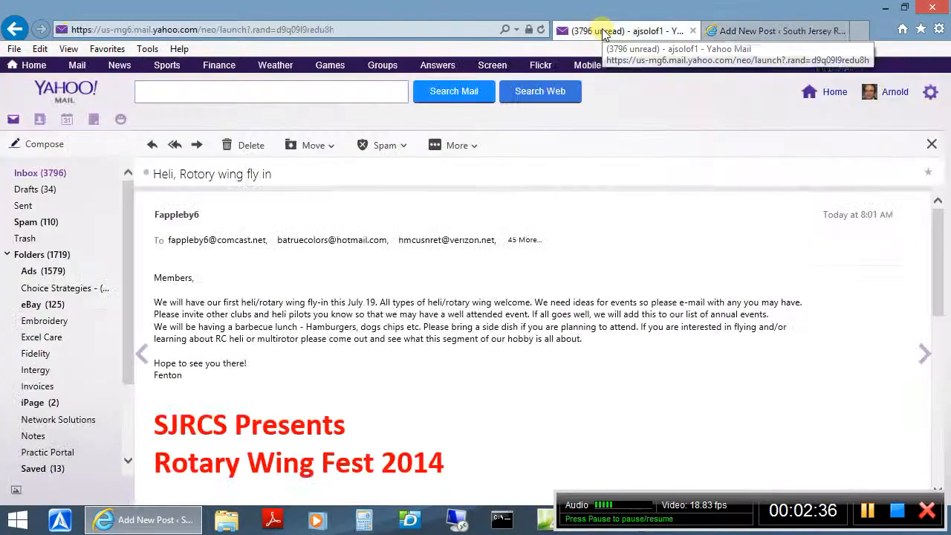
Step: Copy the Yahoo Mail announcement from 'SJRCS Presents' through the last bullet and return to the post
left_click(603, 33)
scroll(325, 302, "down", 2)
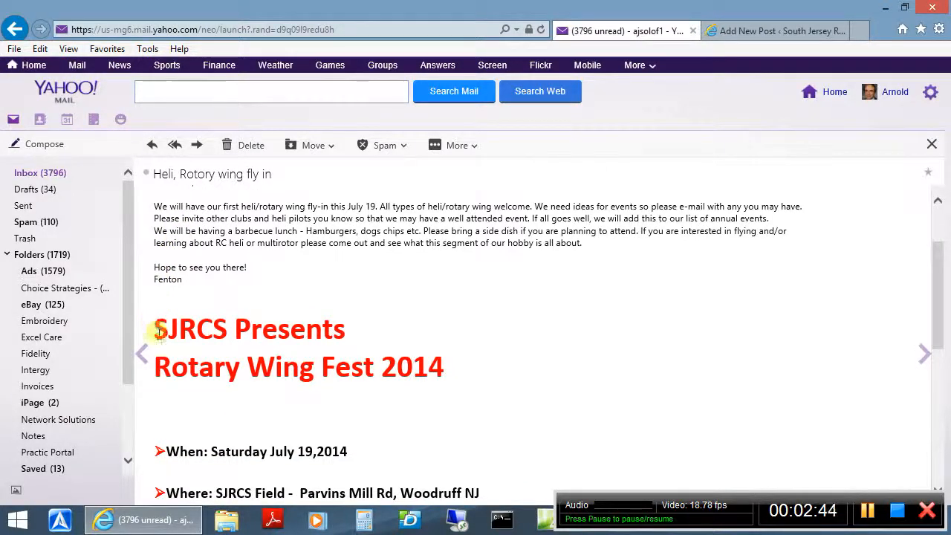
left_click_drag(157, 329, 469, 464)
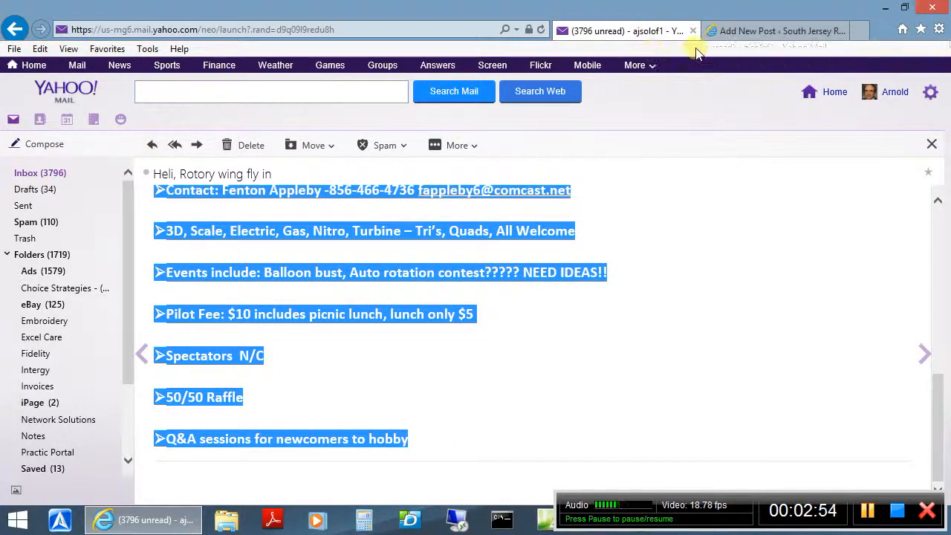
left_click(746, 35)
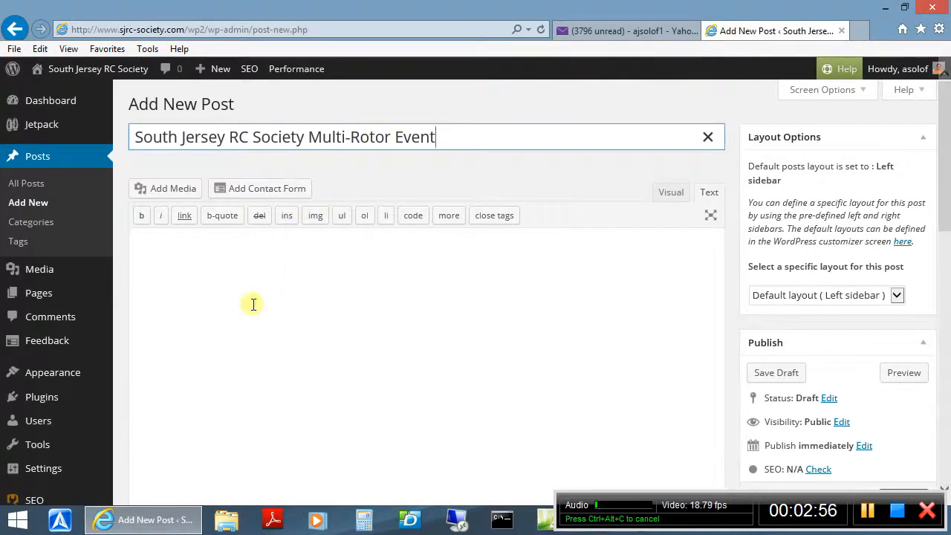
Step: Paste the copied Rotary Wing Fest 2014 announcement into the post body in Visual mode
left_click(163, 269)
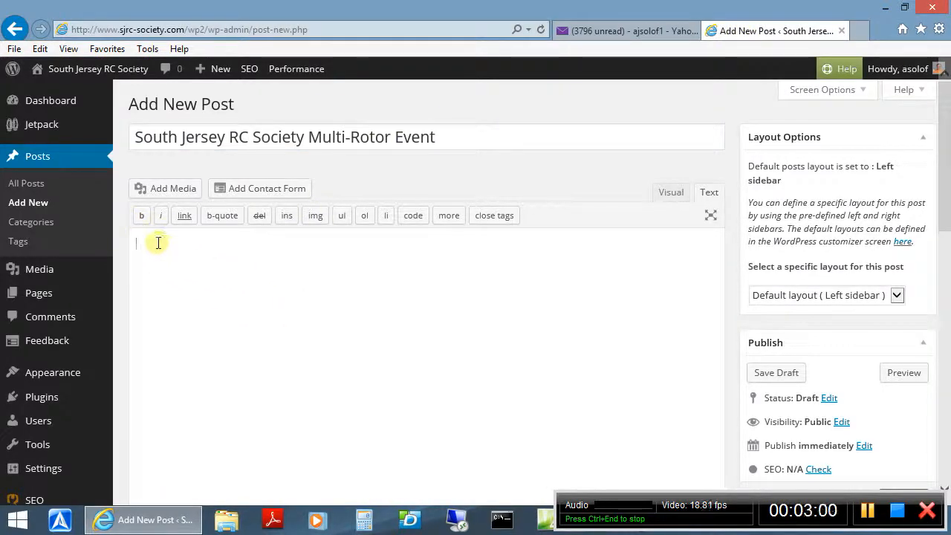
left_click(665, 192)
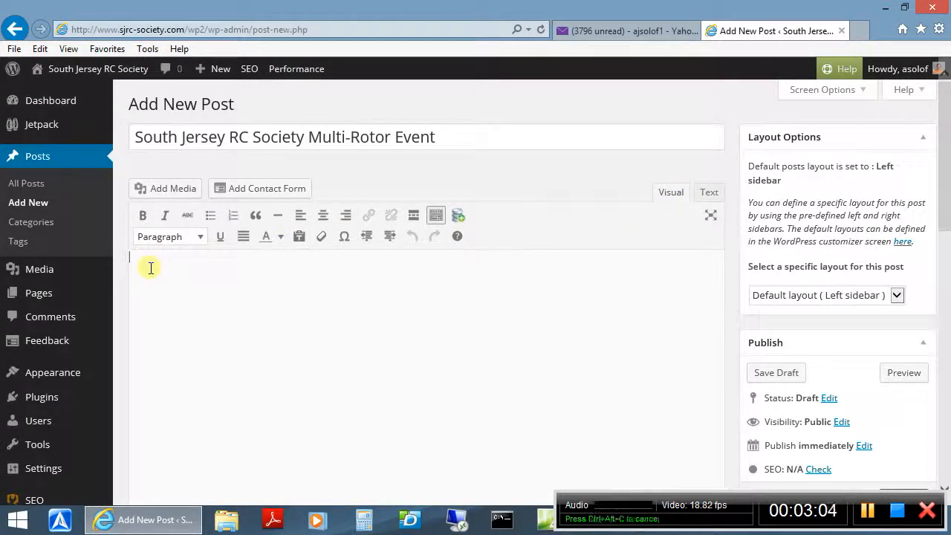
right_click(151, 268)
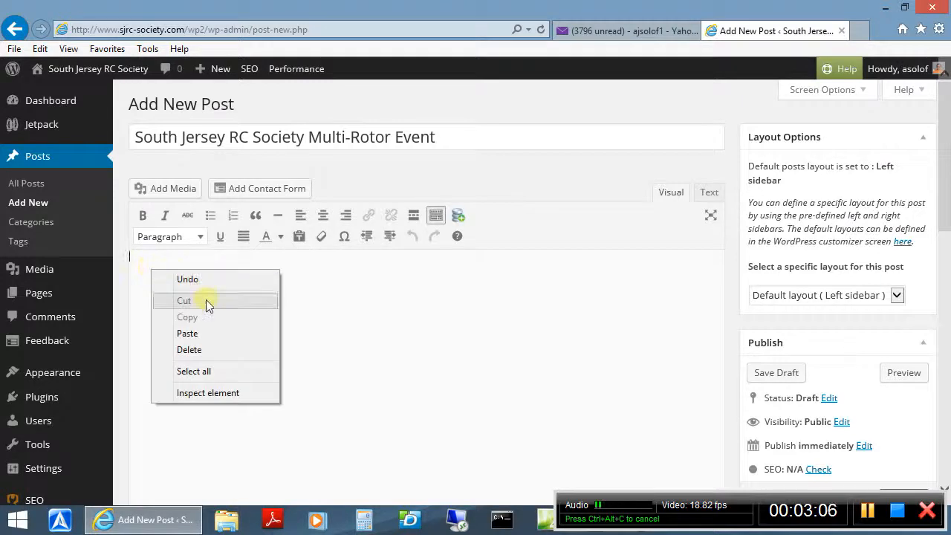
left_click(196, 334)
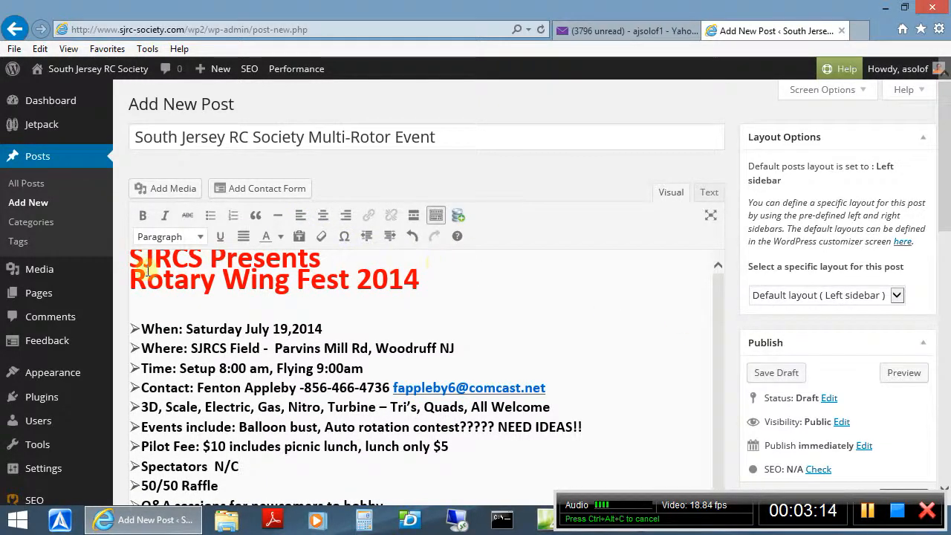
scroll(187, 270, "down", 3)
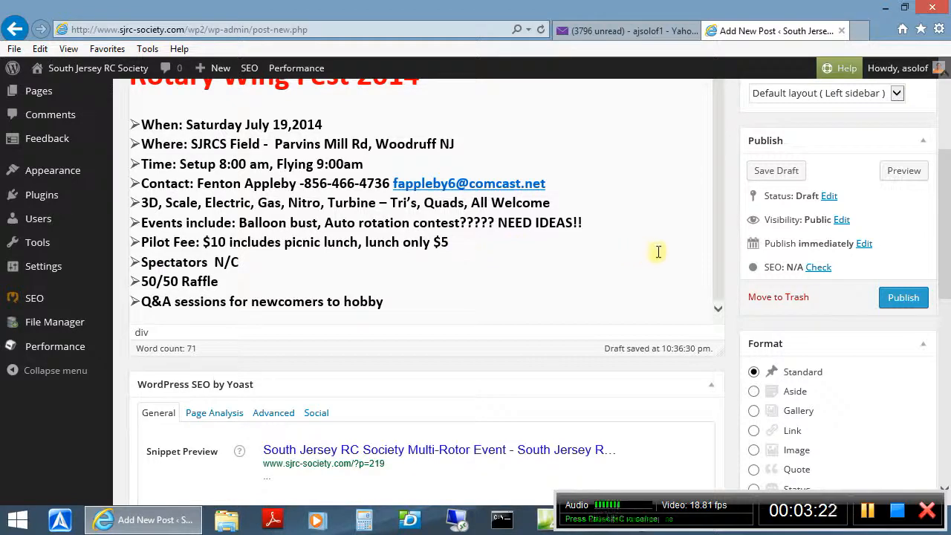
Step: Publish the post and open it on the live site
left_click(897, 298)
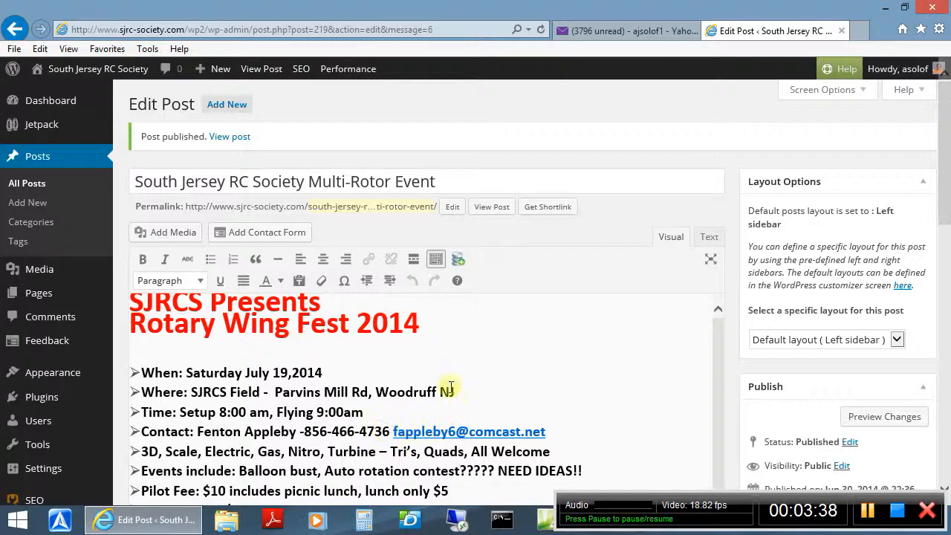
scroll(461, 332, "down", 6)
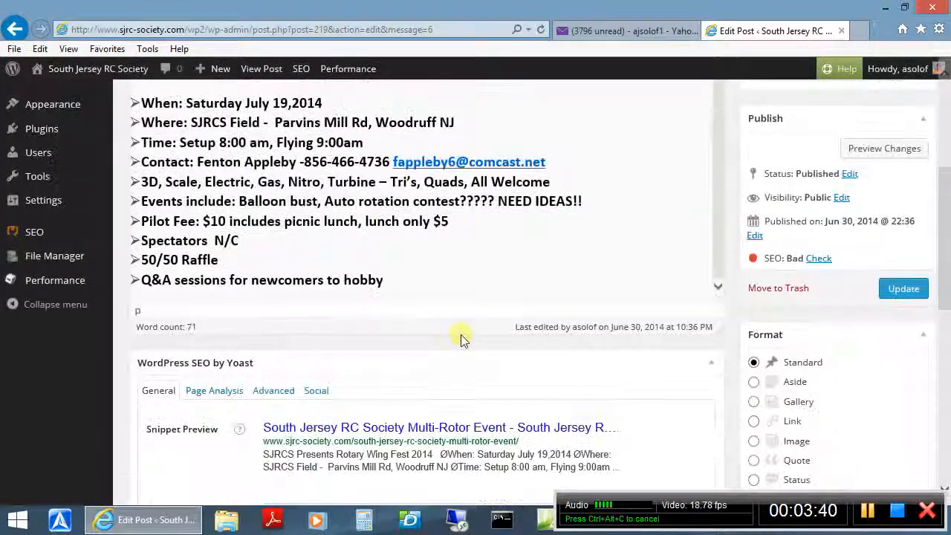
scroll(446, 327, "down", 3)
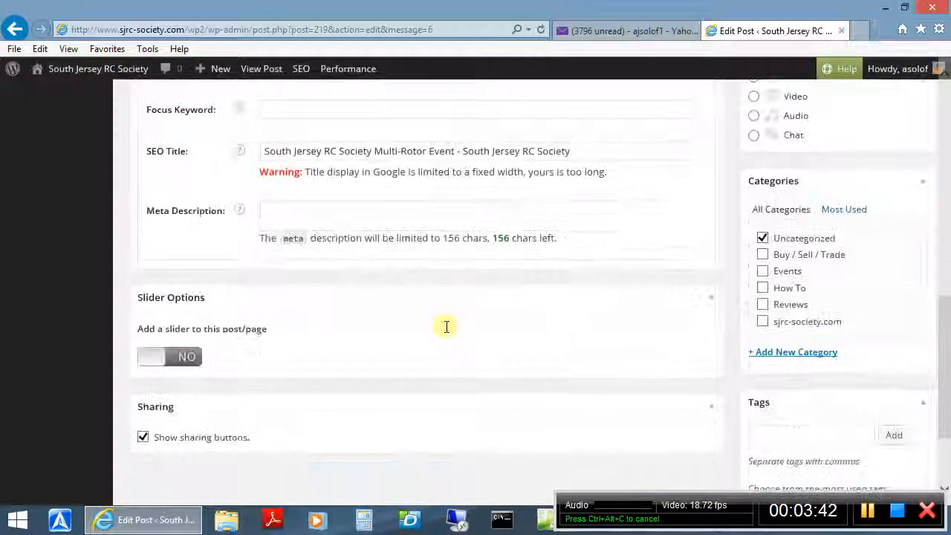
scroll(446, 327, "up", 7)
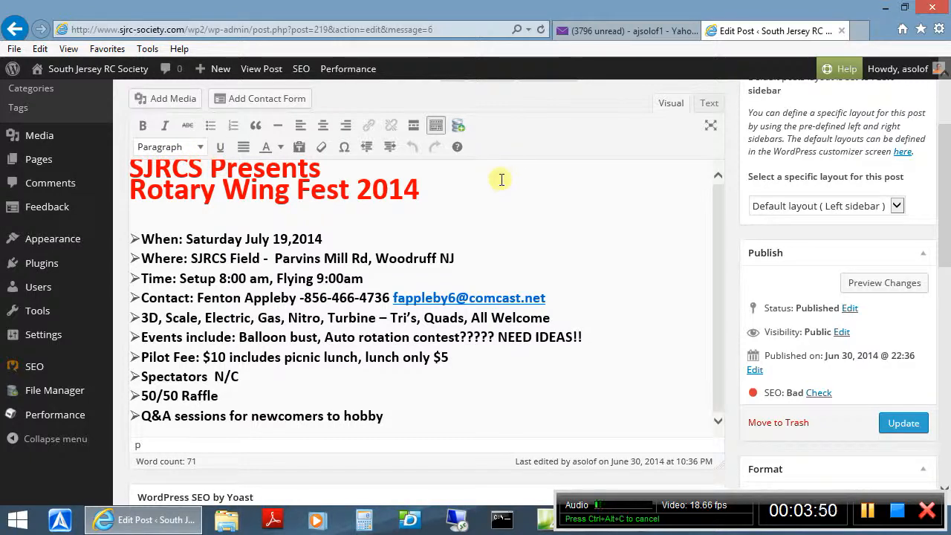
scroll(501, 179, "up", 3)
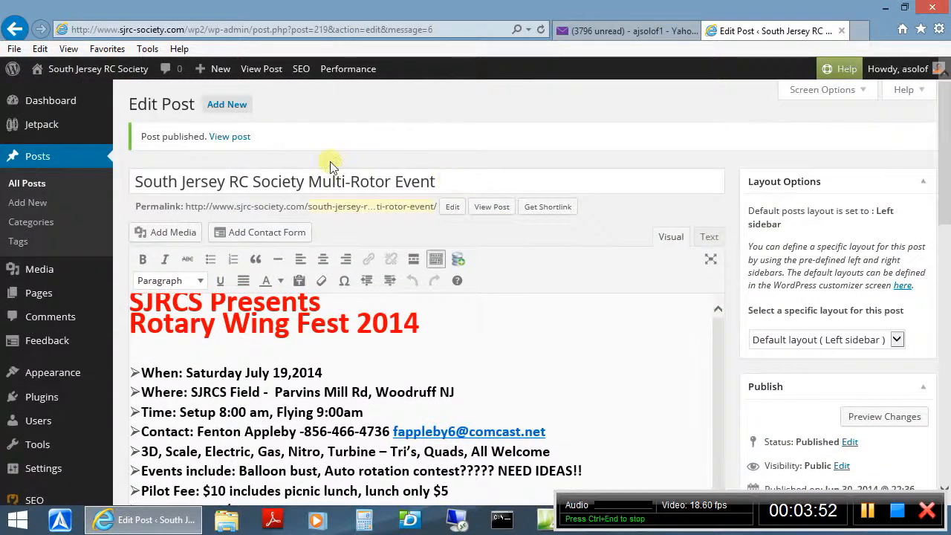
left_click(230, 137)
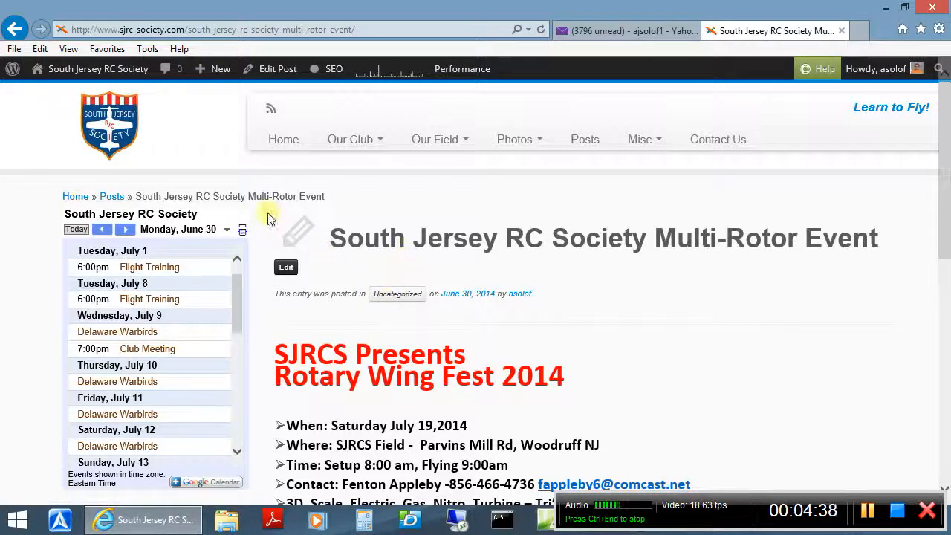
left_click(270, 73)
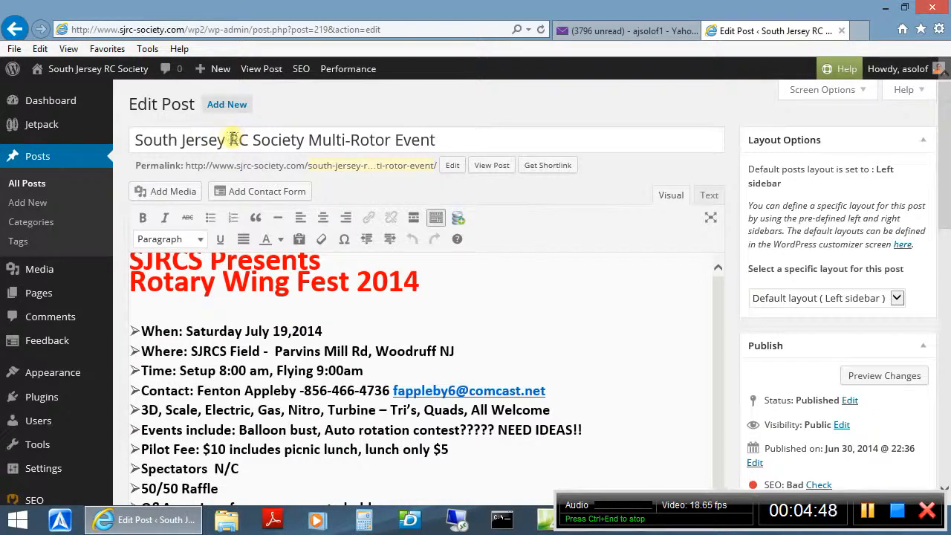
Step: Retitle the post 'SJRCS Rotary Wing Fest 2014', replacing South Jersey RC Society, Multi-Rotor and Event
left_click_drag(229, 140, 143, 141)
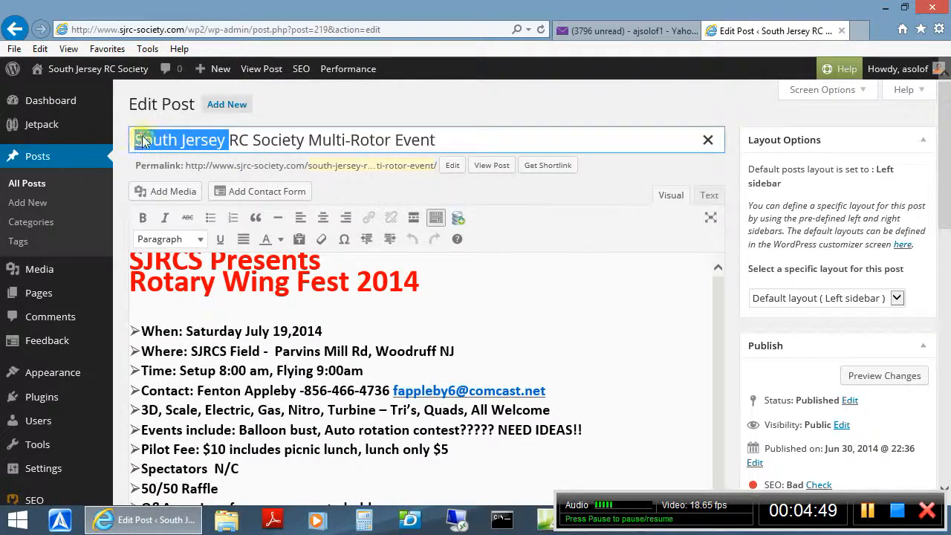
type("SJ")
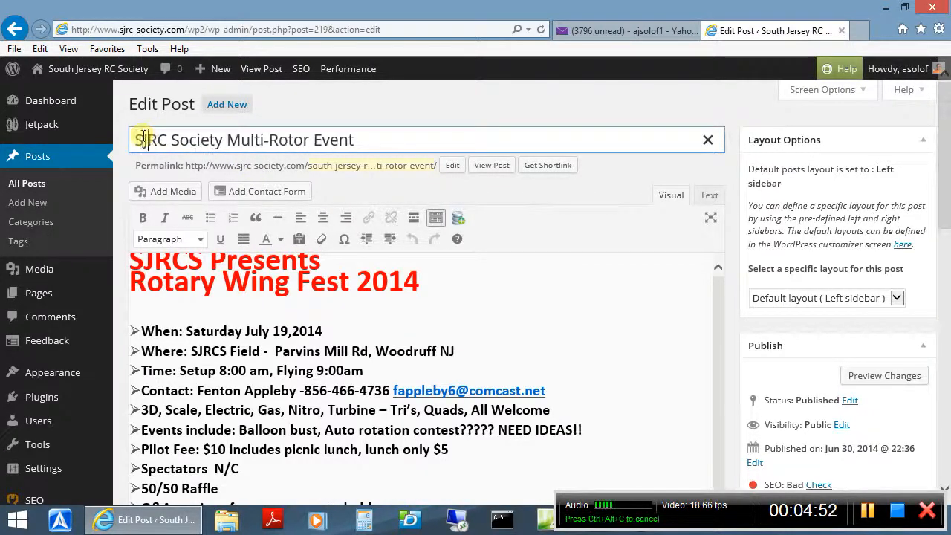
type("RC")
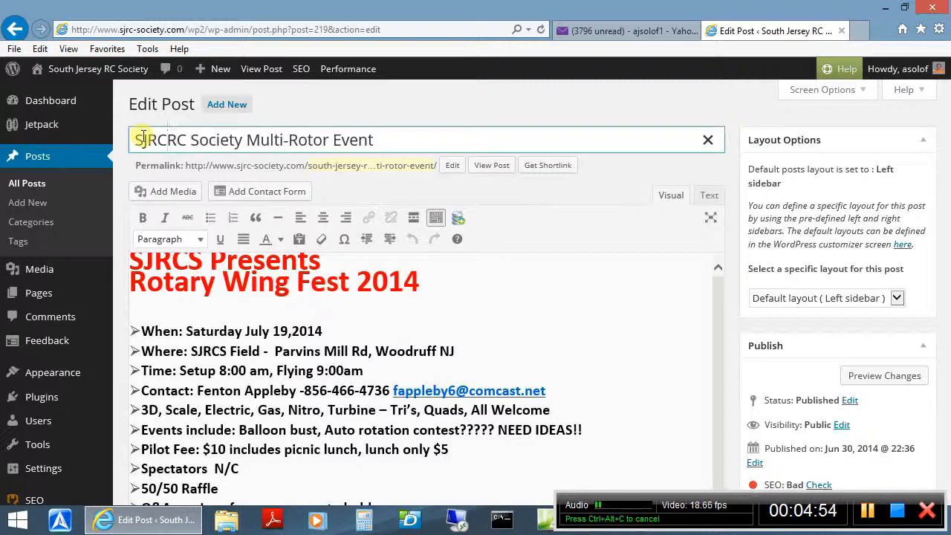
type("S")
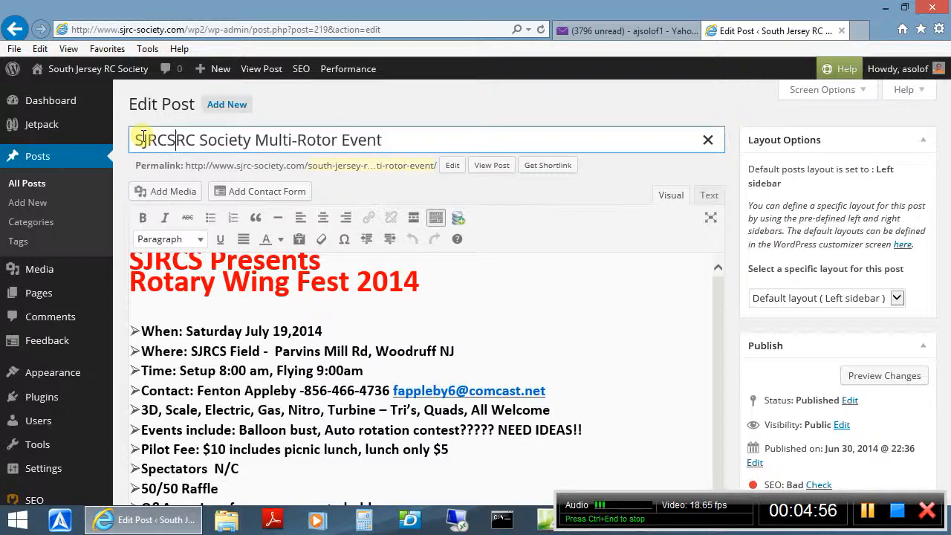
key("Delete")
key("Delete")
key("Delete")
key("Delete")
key("Delete")
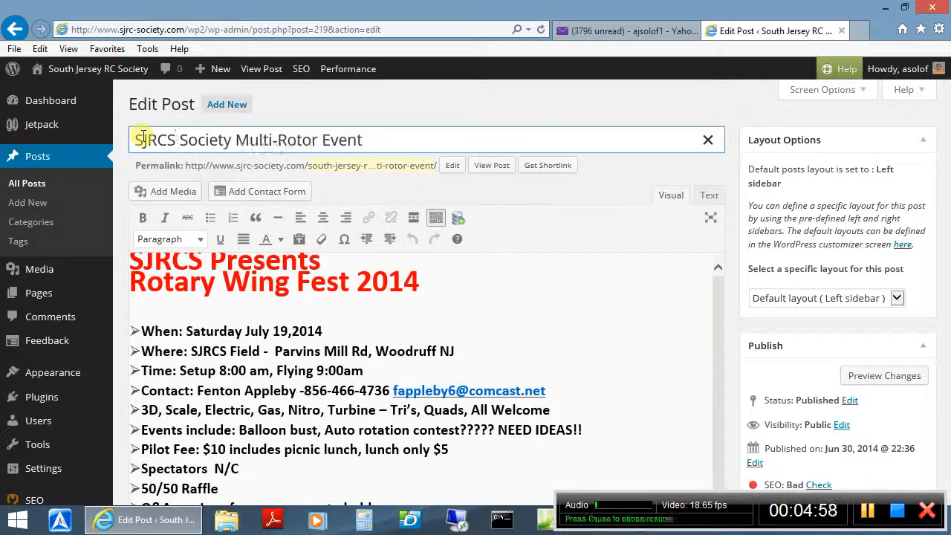
key("Delete")
key("Delete")
key("Delete")
key("Delete")
key("Delete")
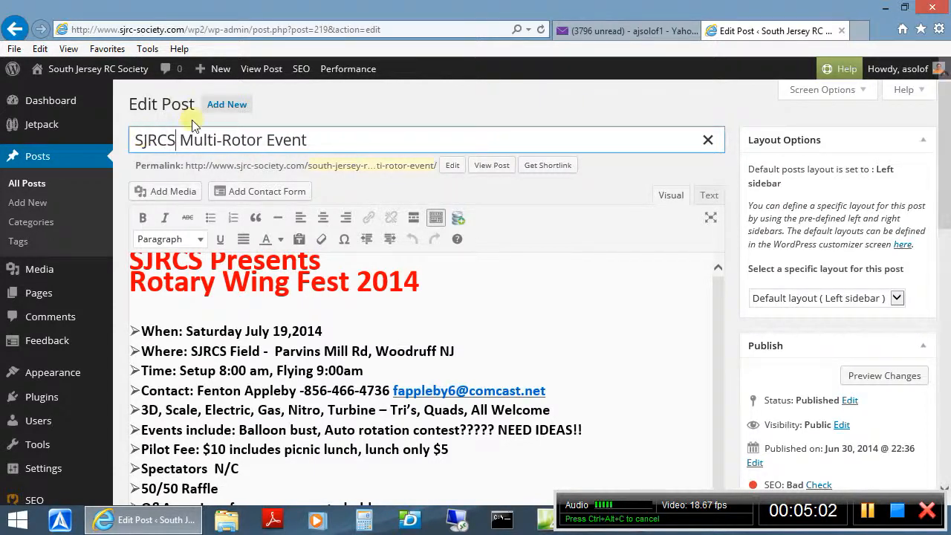
left_click_drag(263, 140, 194, 140)
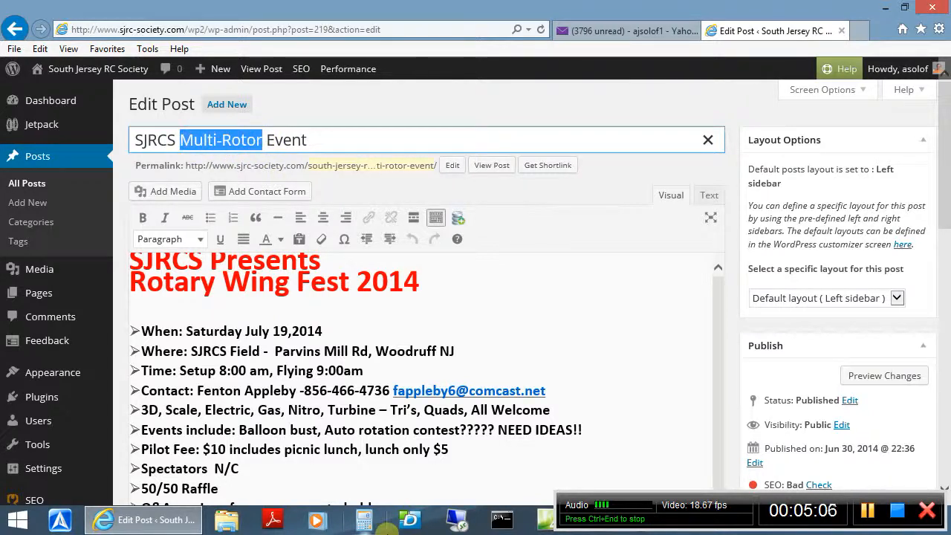
type("Ro")
type("tary W")
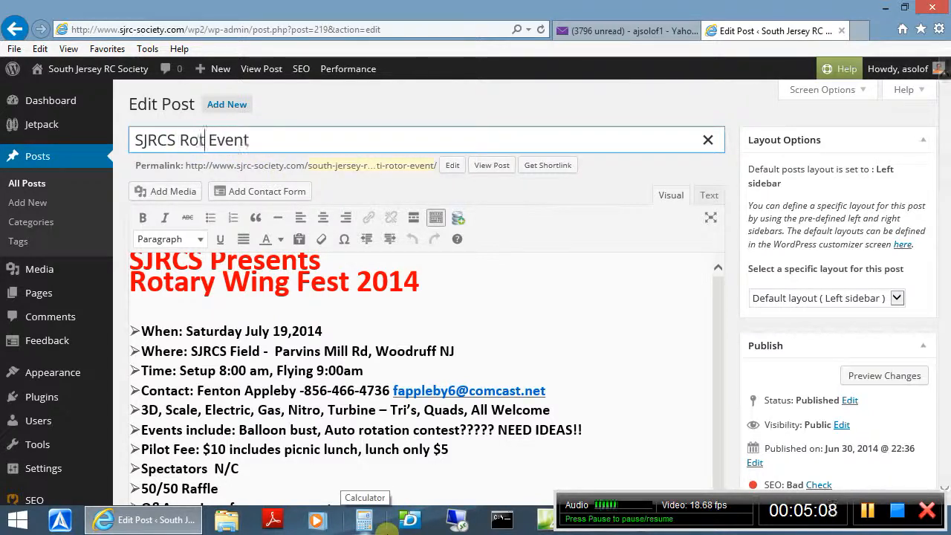
type("ing")
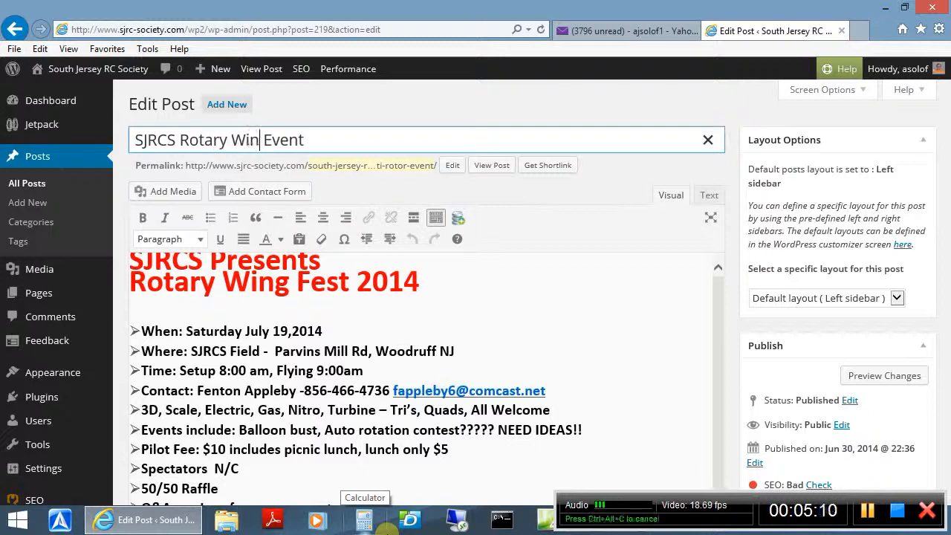
type(" Fest")
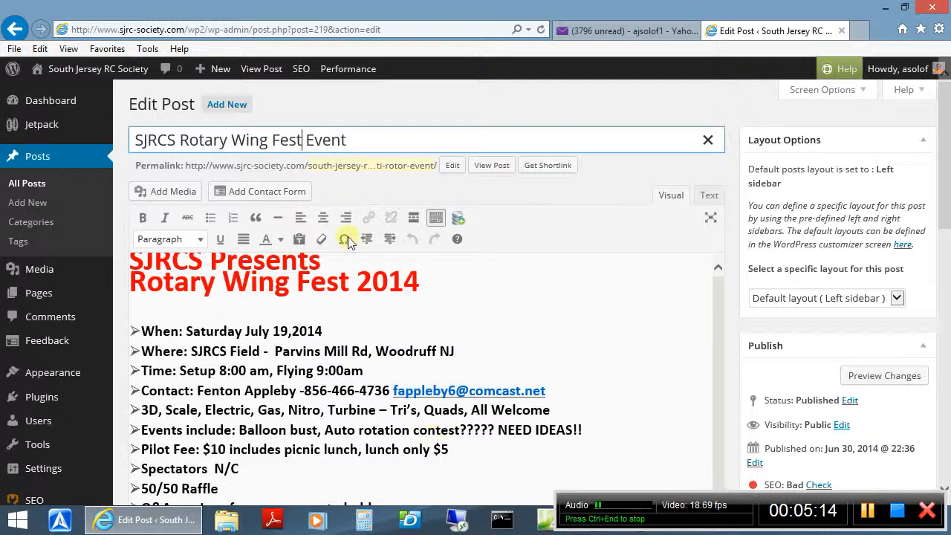
left_click_drag(357, 142, 307, 141)
type("201")
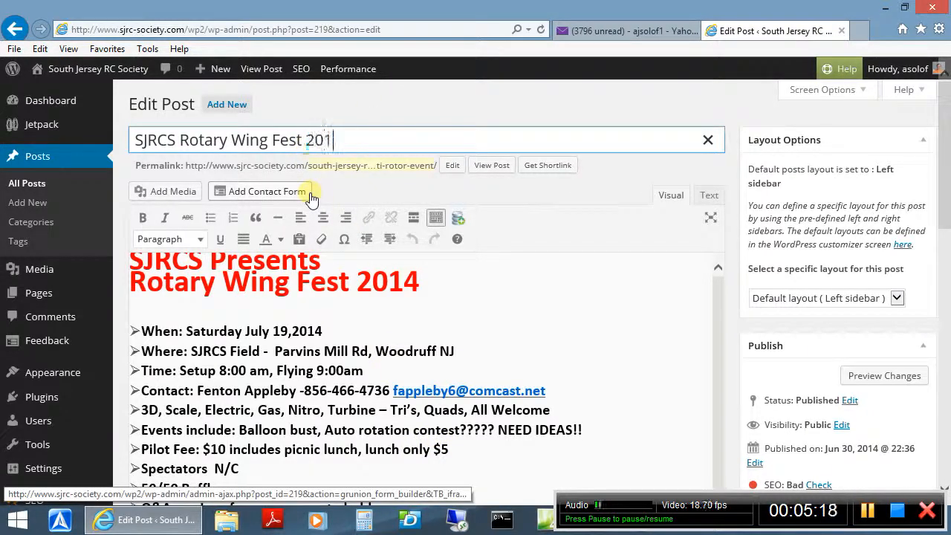
type("4")
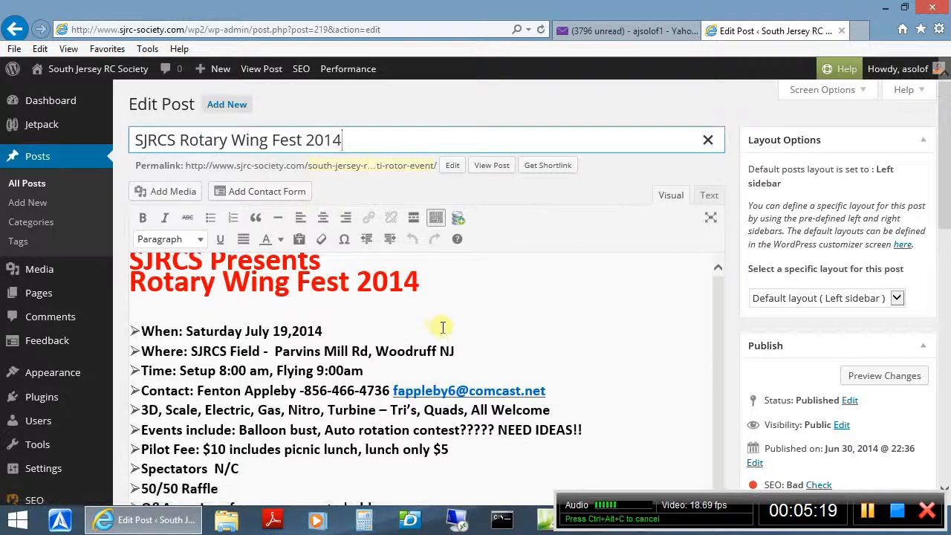
Step: Delete the red two-line 'SJRCS Presents Rotary Wing Fest 2014' heading, keeping details from When onward
left_click(451, 287)
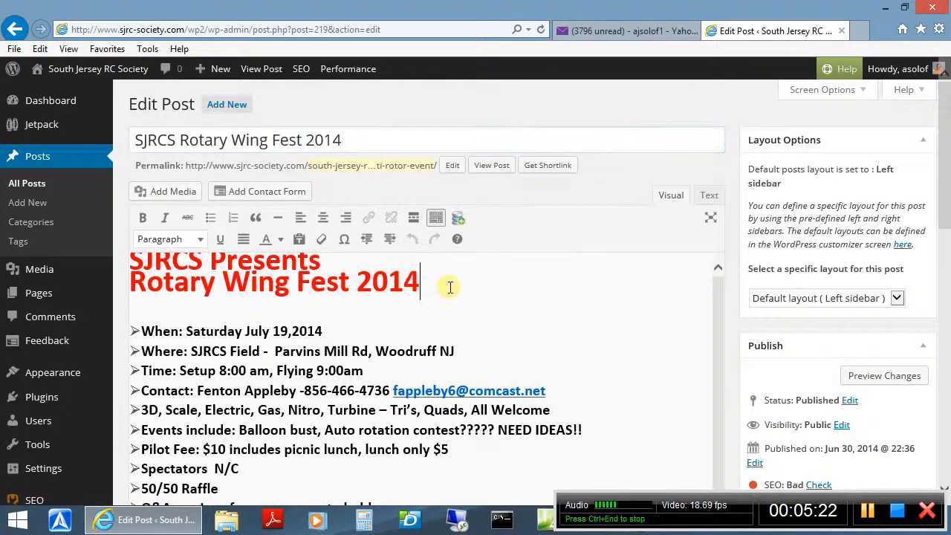
left_click_drag(410, 283, 131, 254)
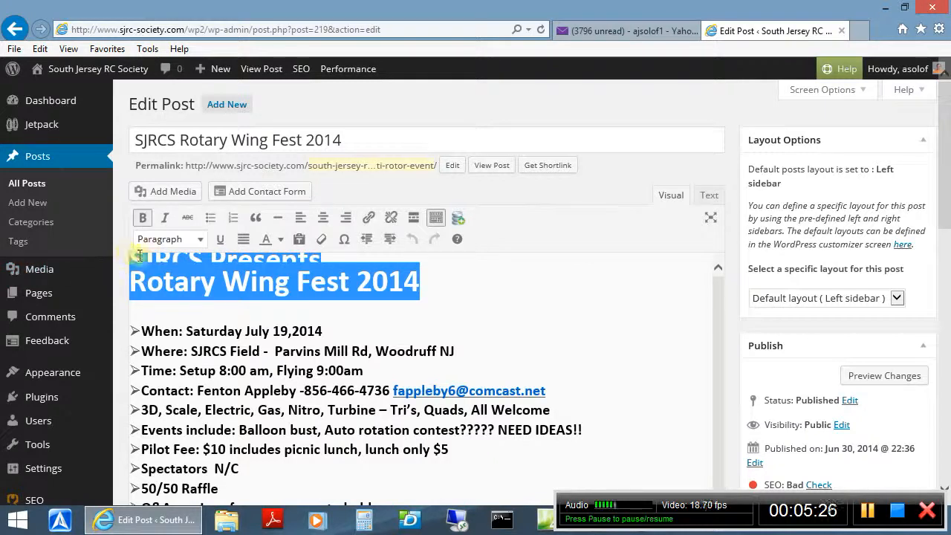
key("Delete")
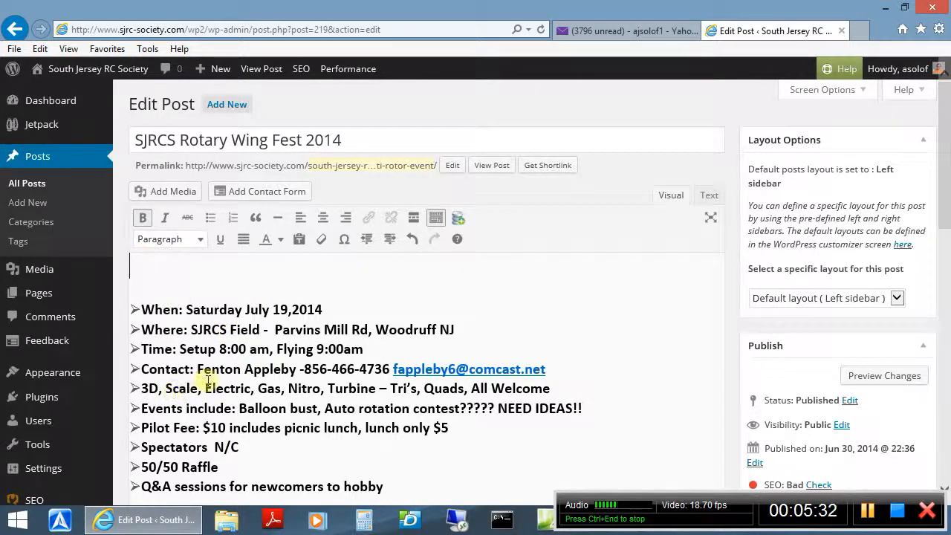
scroll(208, 383, "down", 3)
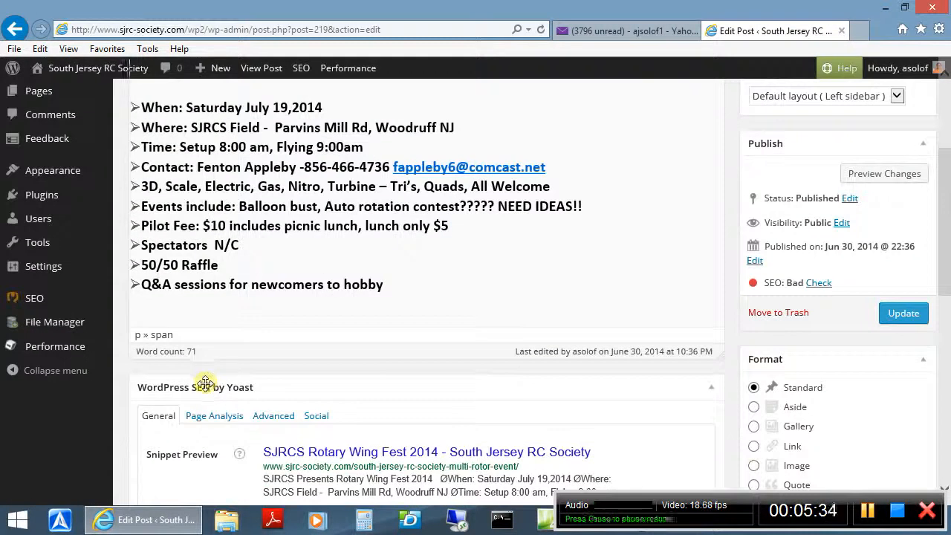
scroll(191, 364, "up", 2)
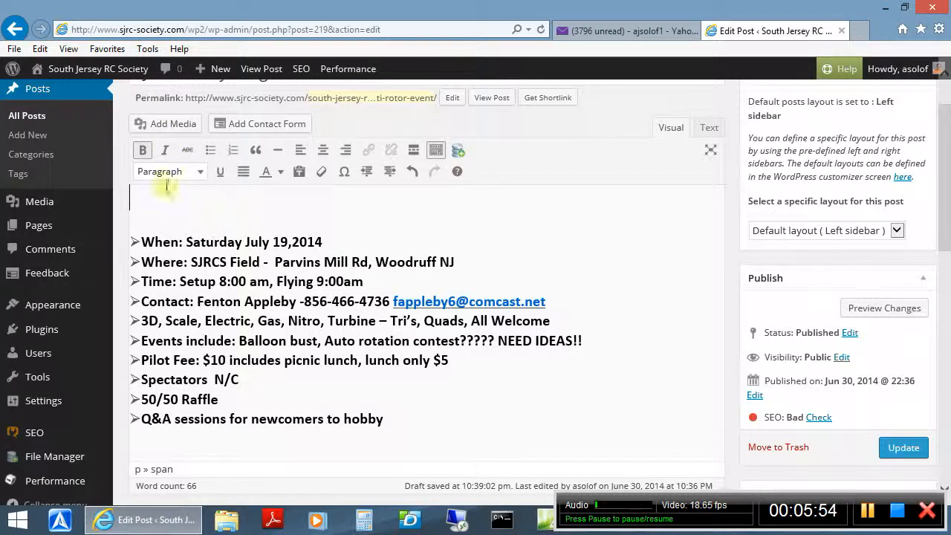
Step: Open Add Media, browse the Media Library, then begin uploading files from the computer
left_click(165, 127)
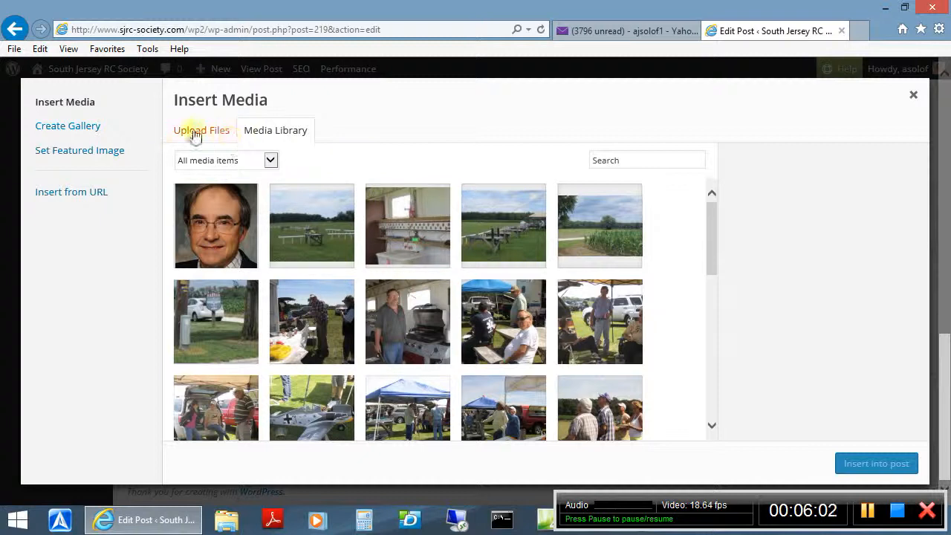
scroll(364, 282, "down", 3)
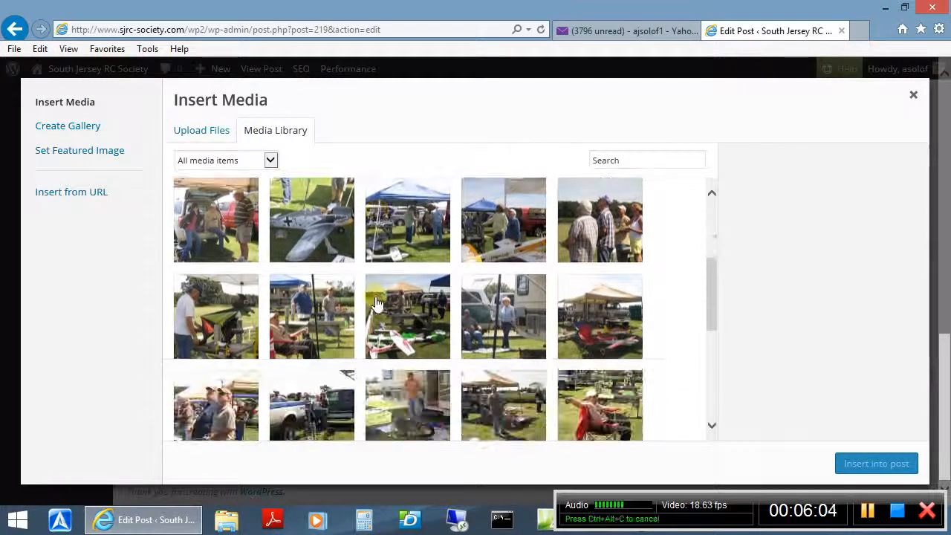
scroll(377, 301, "down", 3)
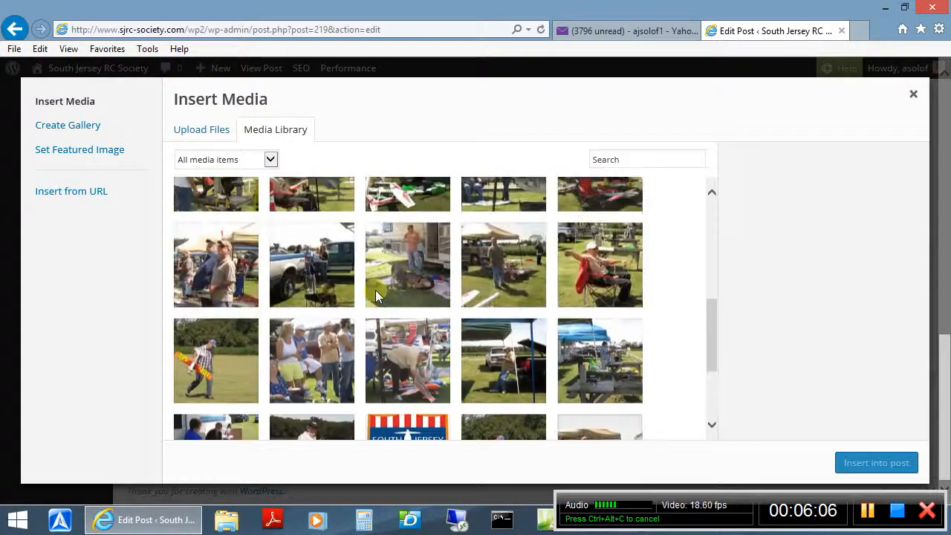
scroll(378, 296, "up", 5)
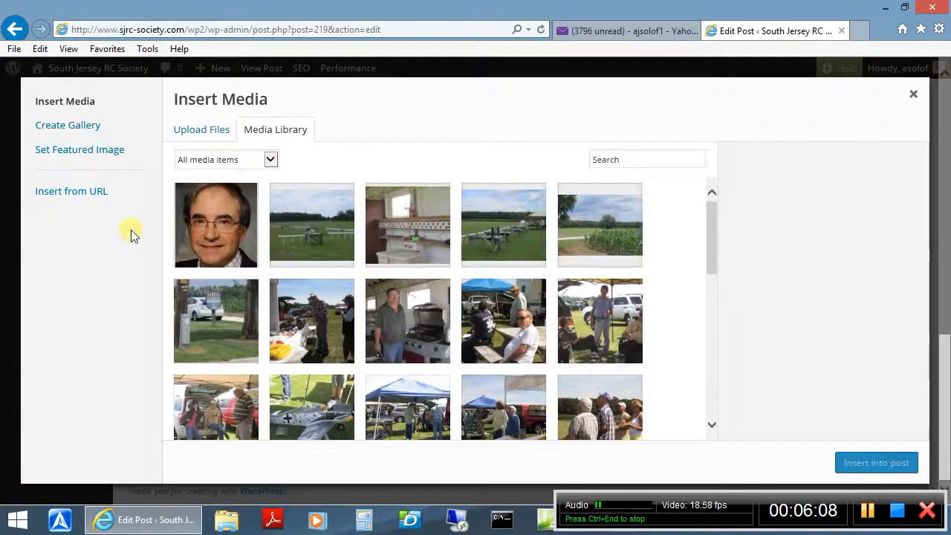
left_click(211, 139)
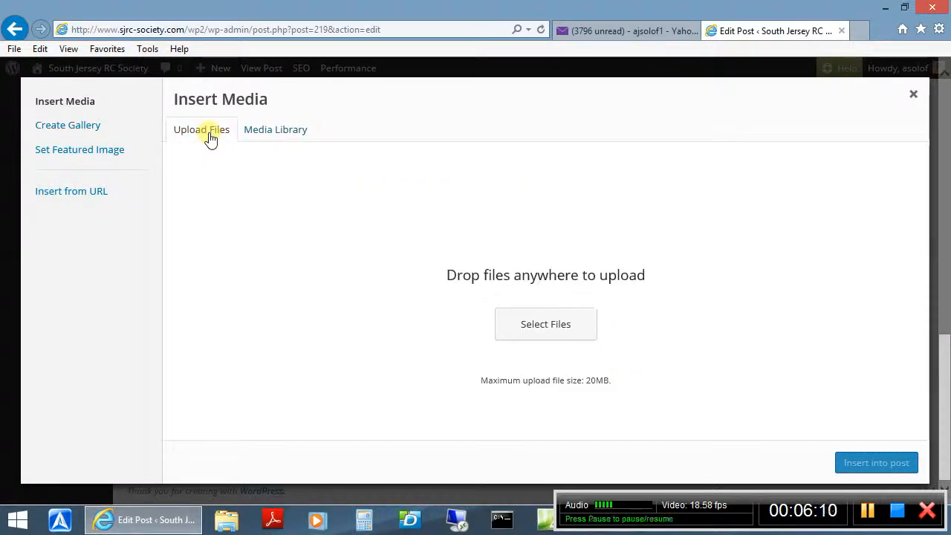
left_click(547, 329)
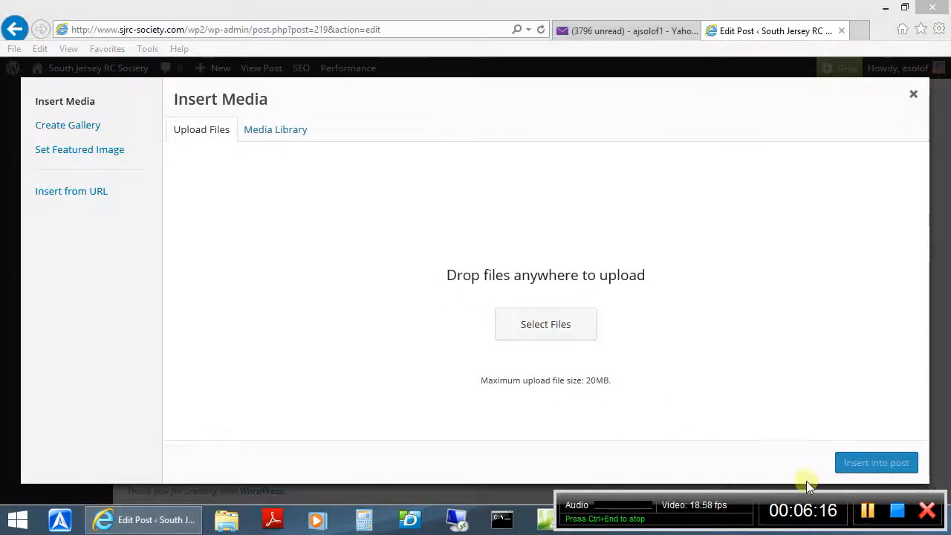
Step: Upload Align-T-Rex-700-Nitro-3GX[1] and Heli-Max-1SQ-Quadcopter[1] from the Desktop heli event folder
left_click(535, 330)
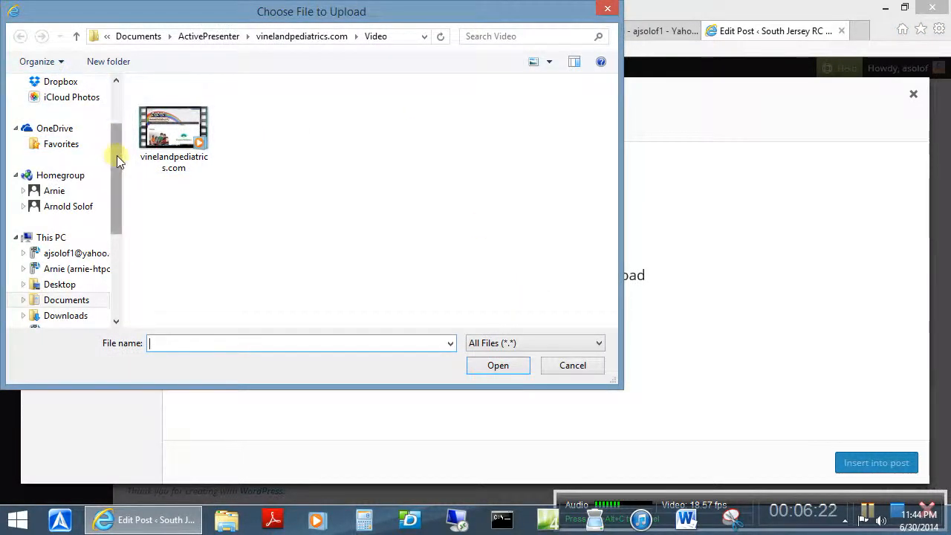
left_click_drag(117, 155, 119, 87)
left_click(46, 105)
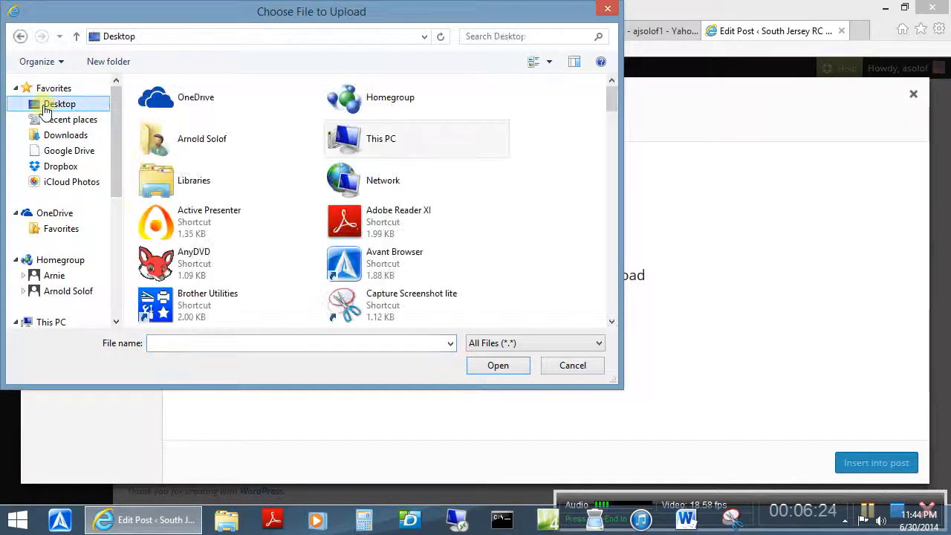
scroll(51, 107, "down", 2)
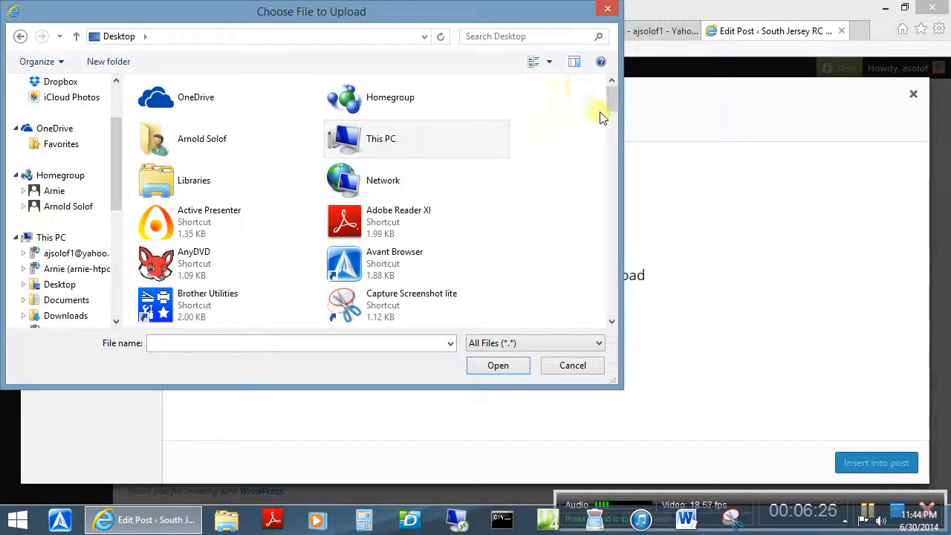
left_click_drag(607, 98, 610, 155)
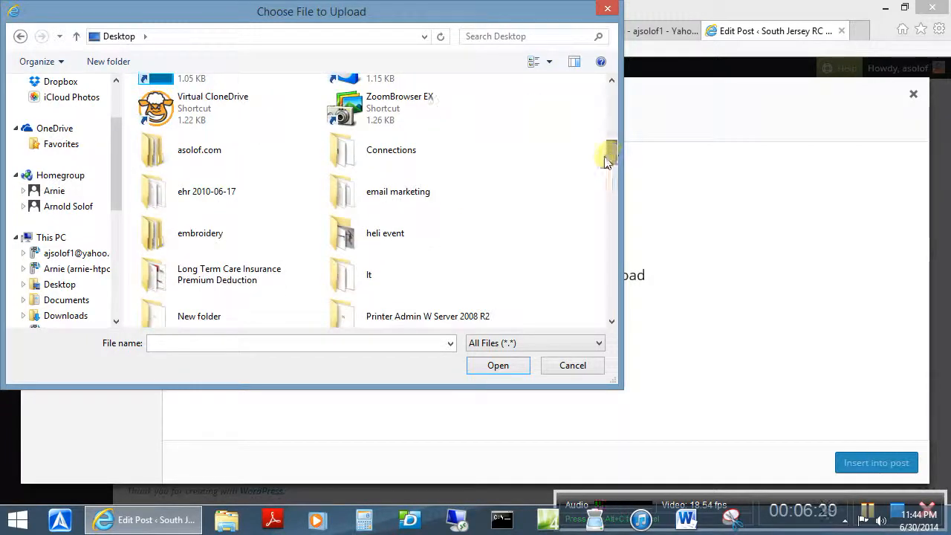
double_click(397, 241)
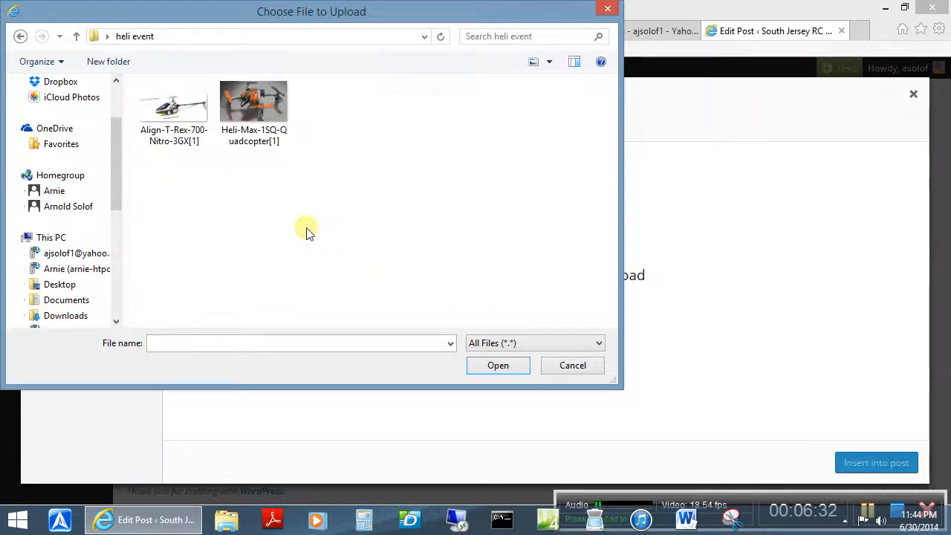
left_click(162, 106)
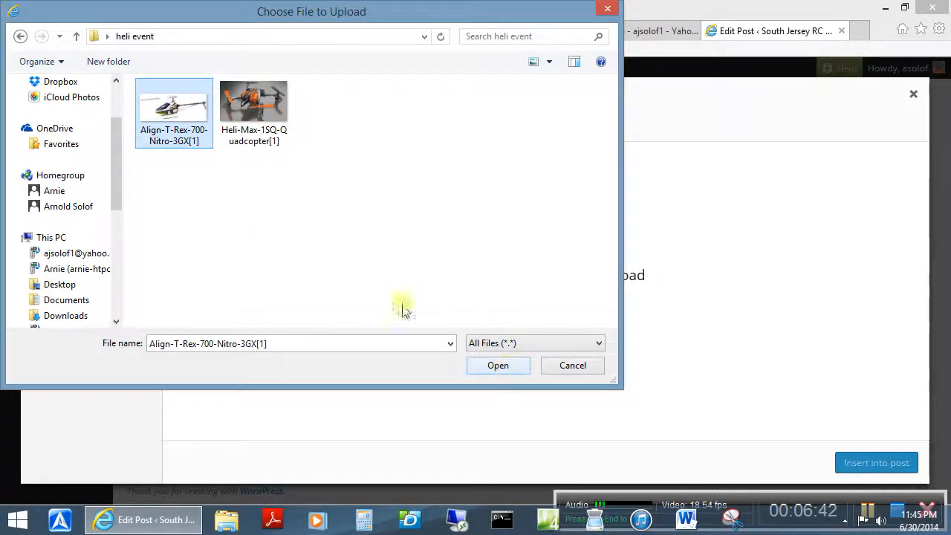
left_click(257, 119, "ctrl")
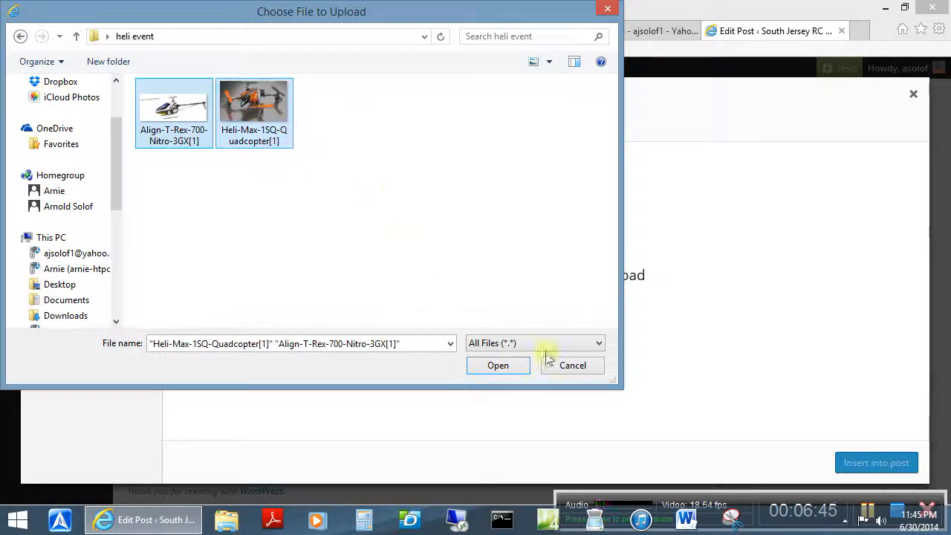
left_click(498, 366)
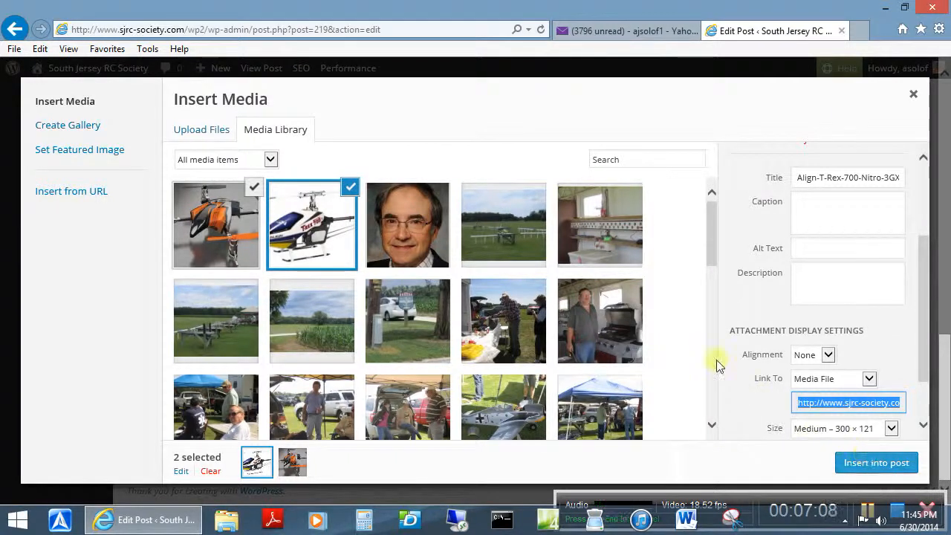
Step: Insert both helicopter images into the post and set the quadcopter image's alignment to Right
left_click(873, 463)
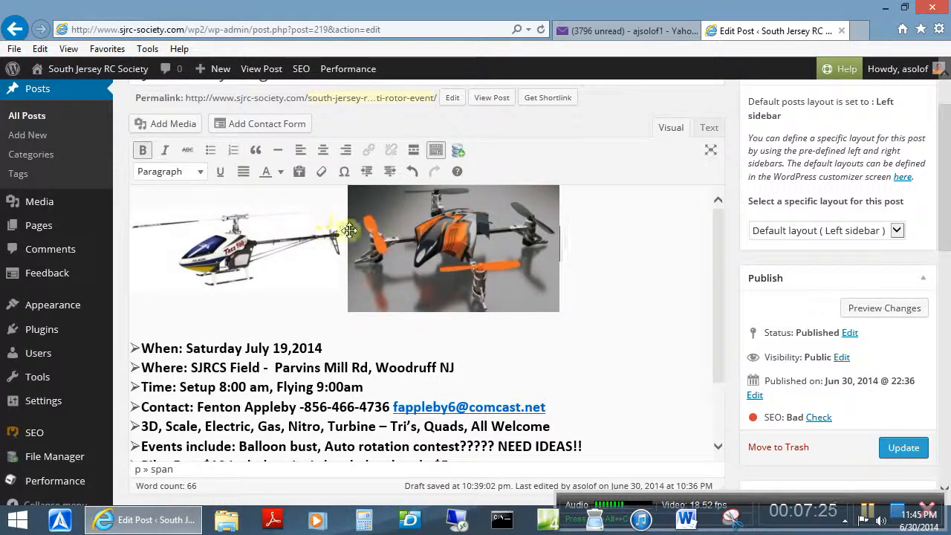
right_click(425, 238)
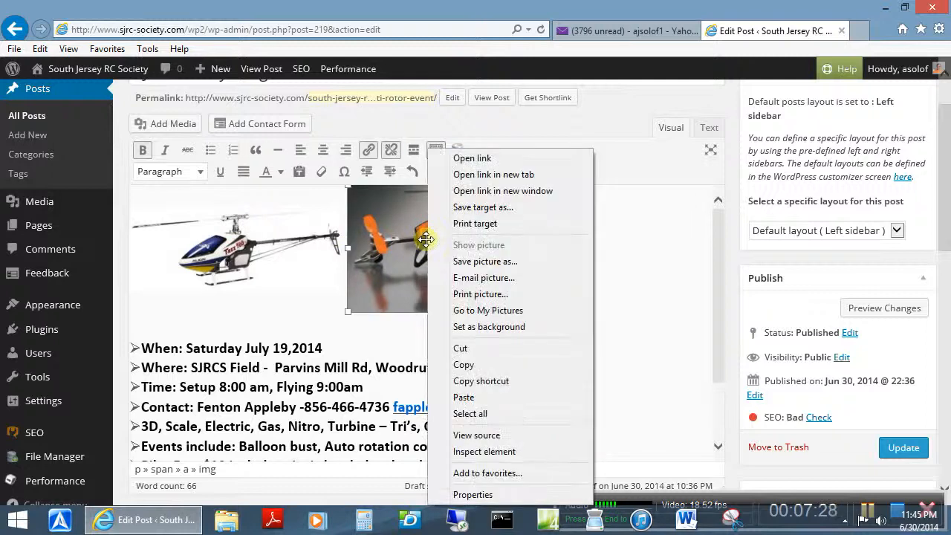
left_click(391, 238)
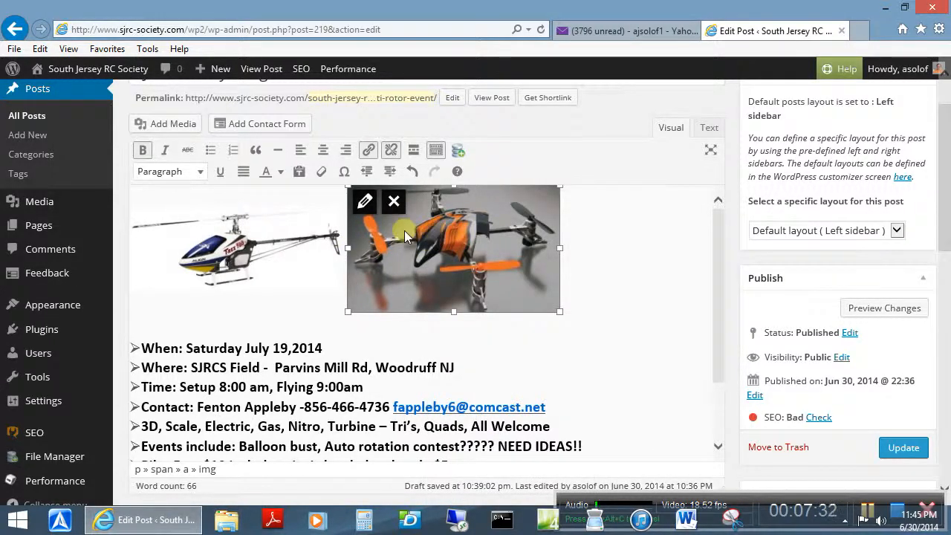
left_click(364, 209)
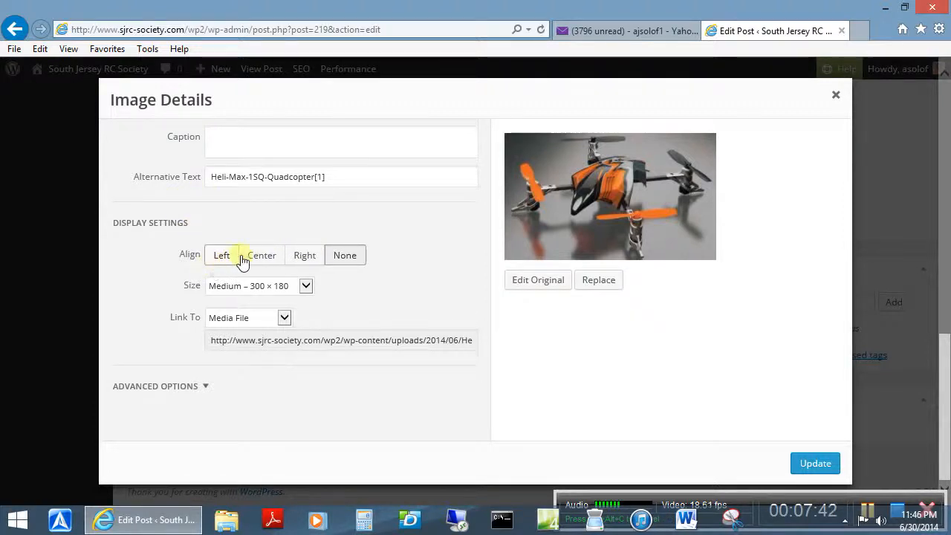
left_click(304, 257)
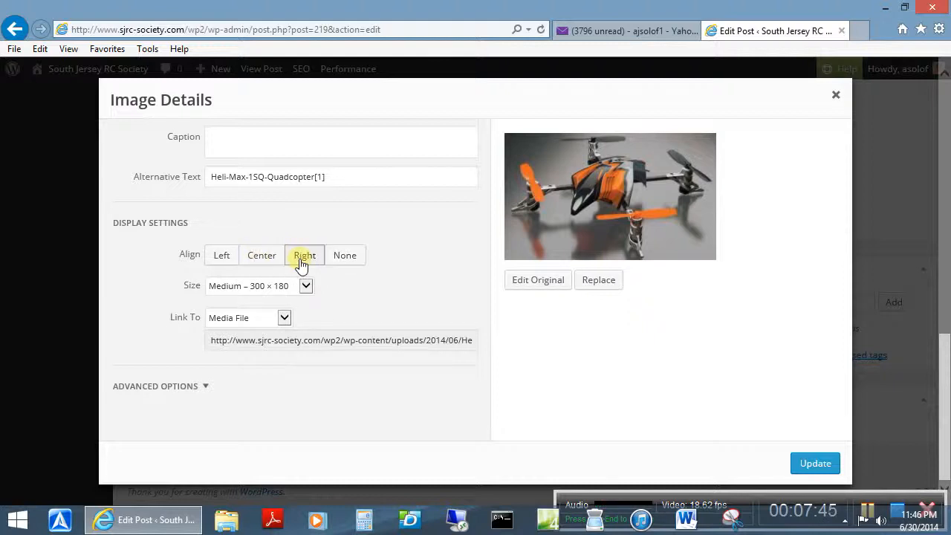
left_click(815, 464)
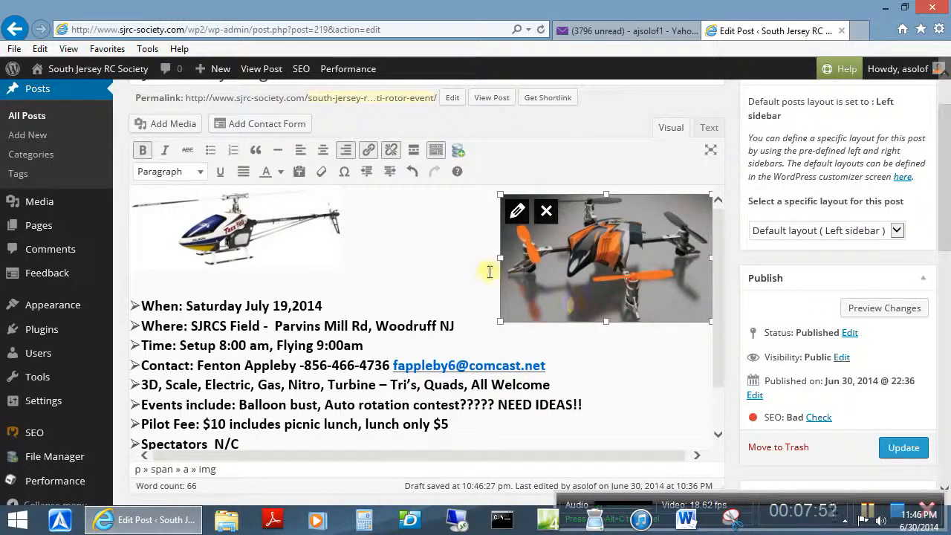
Step: Put the quadcopter image on a new line below the helicopter and update the post
left_click(474, 250)
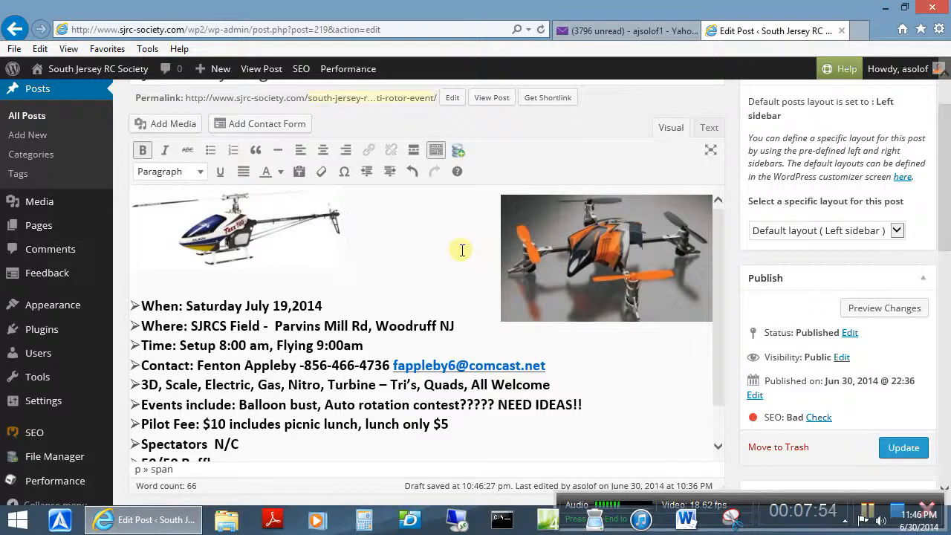
key("Return")
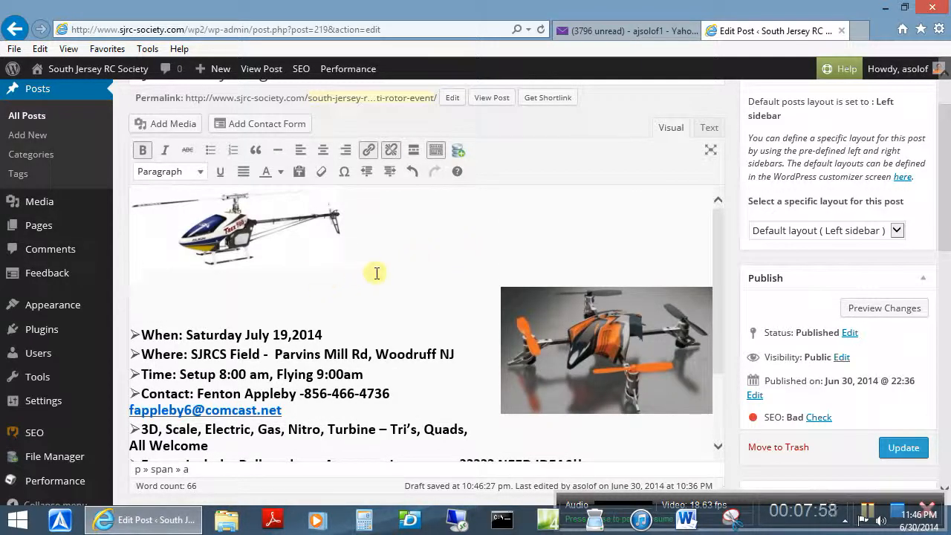
scroll(418, 287, "down", 2)
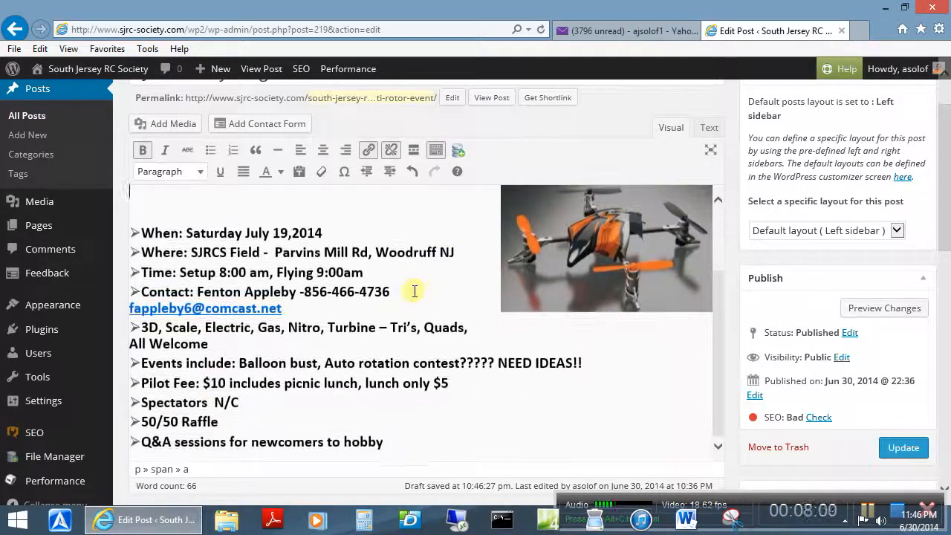
scroll(415, 290, "up", 2)
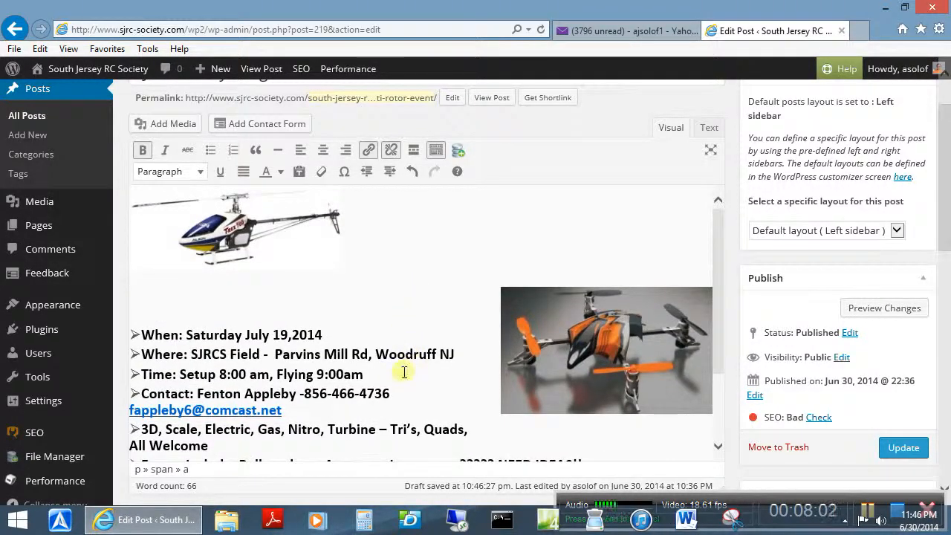
scroll(372, 362, "down", 2)
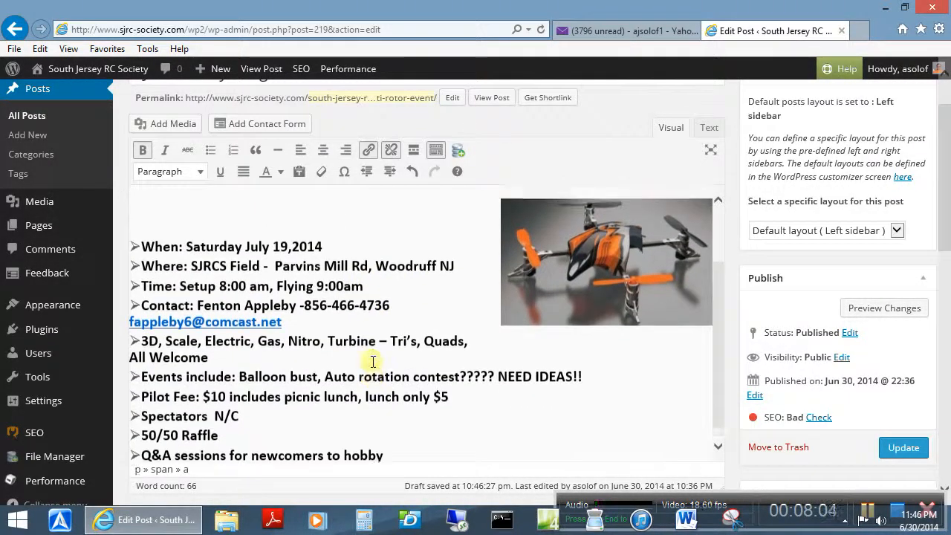
scroll(372, 362, "up", 2)
scroll(371, 362, "up", 2)
scroll(372, 362, "down", 1)
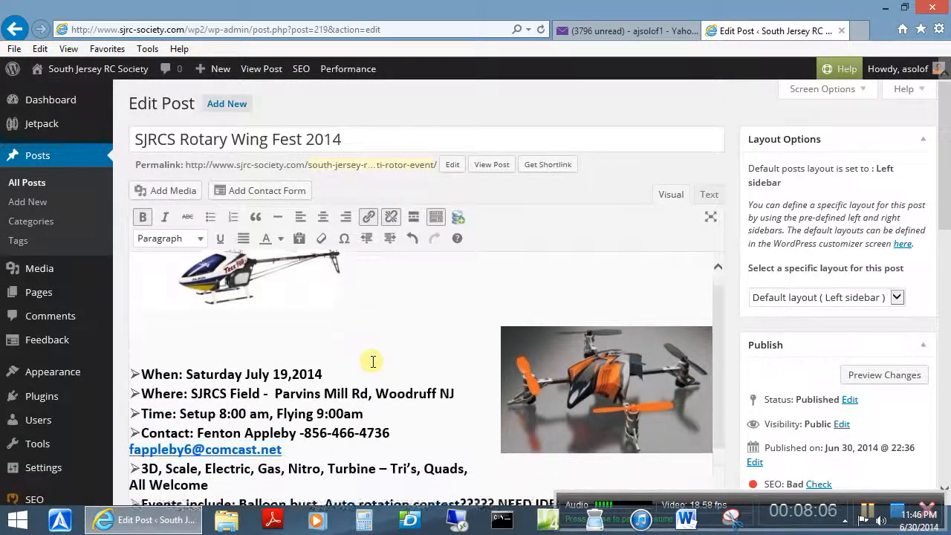
scroll(373, 361, "down", 1)
scroll(373, 362, "up", 2)
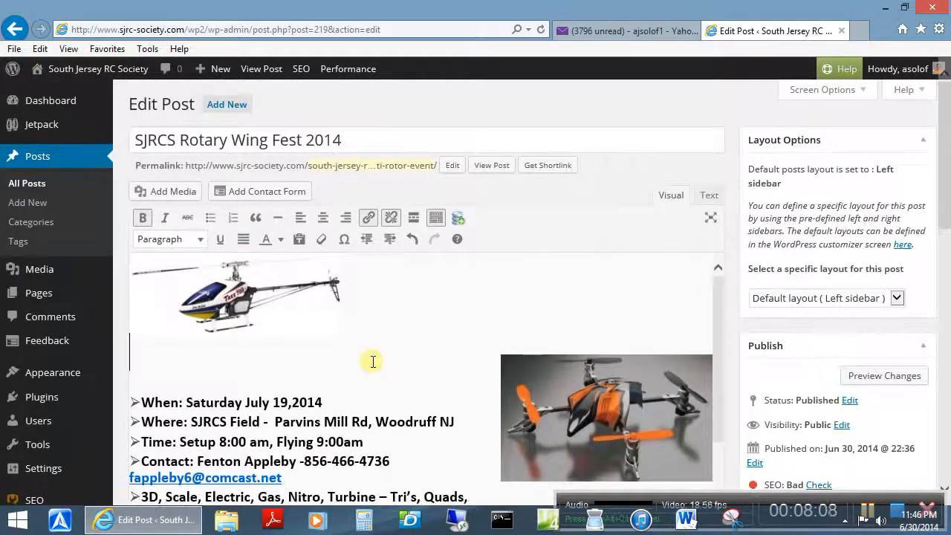
scroll(618, 403, "down", 2)
scroll(611, 371, "up", 2)
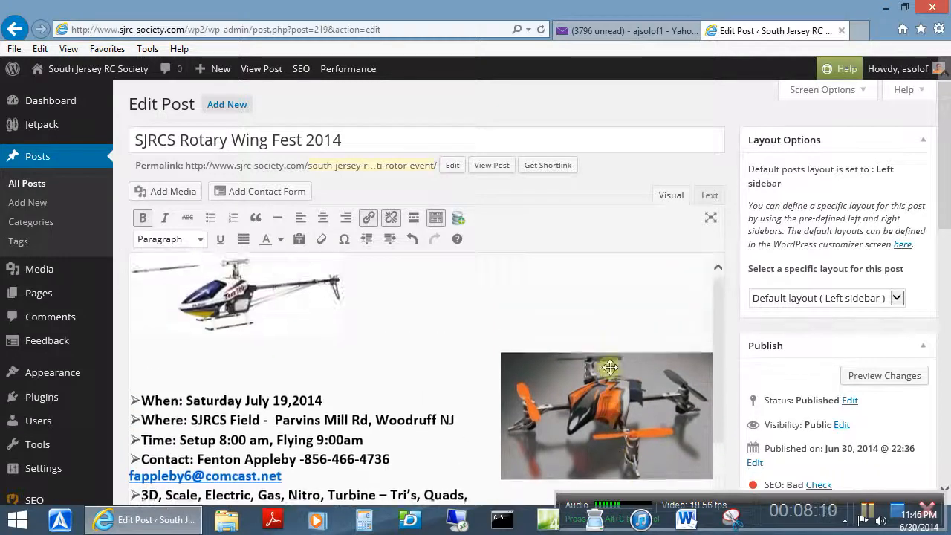
scroll(665, 371, "down", 1)
scroll(712, 376, "down", 3)
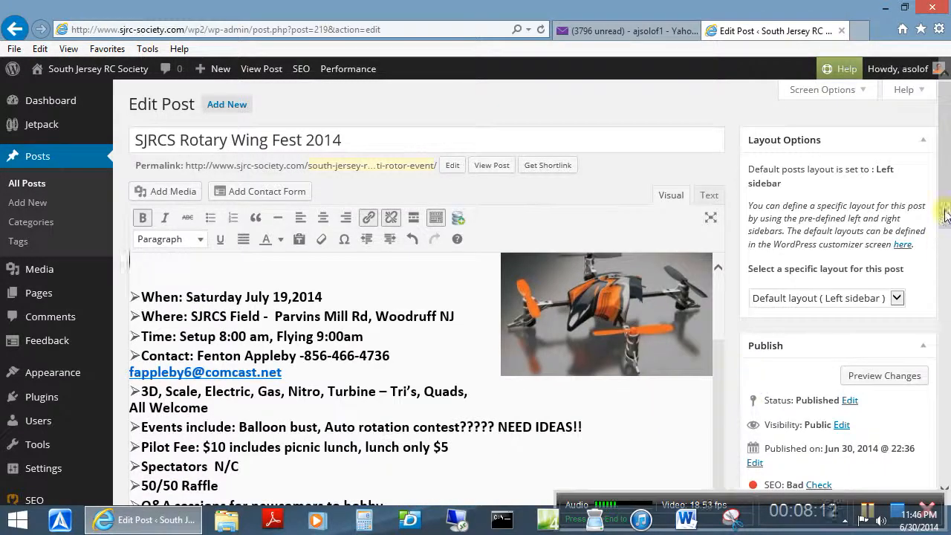
left_click_drag(938, 206, 945, 298)
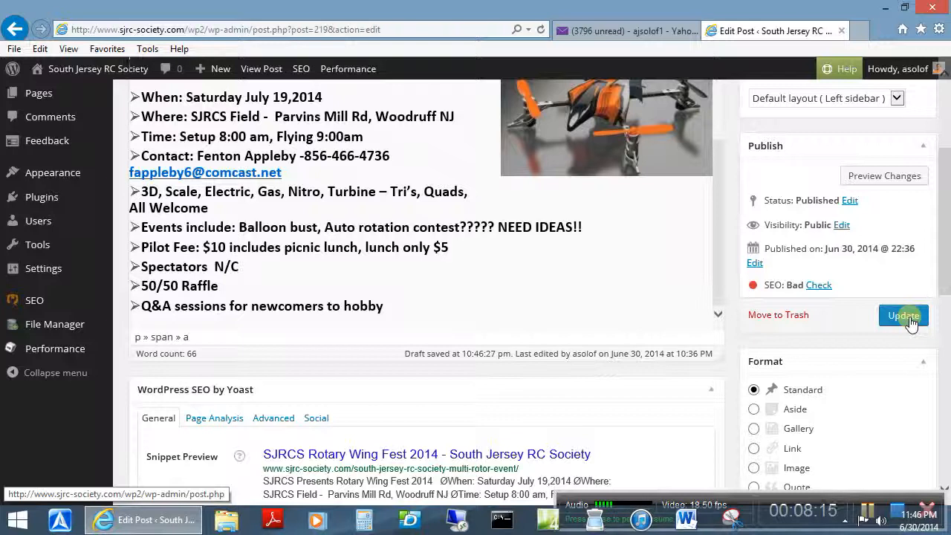
left_click(910, 321)
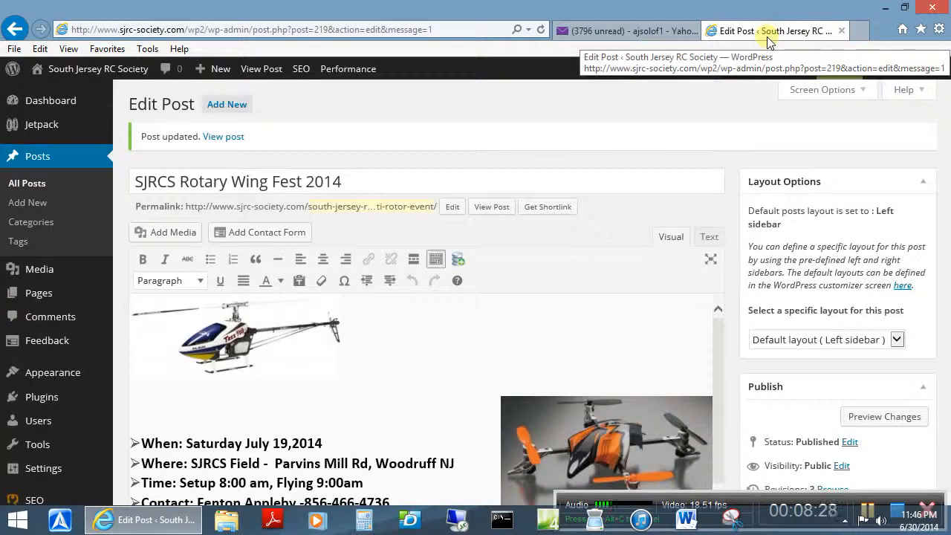
Step: View the live SJRCS Rotary Wing Fest 2014 post and scroll through its images and event details
left_click(220, 138)
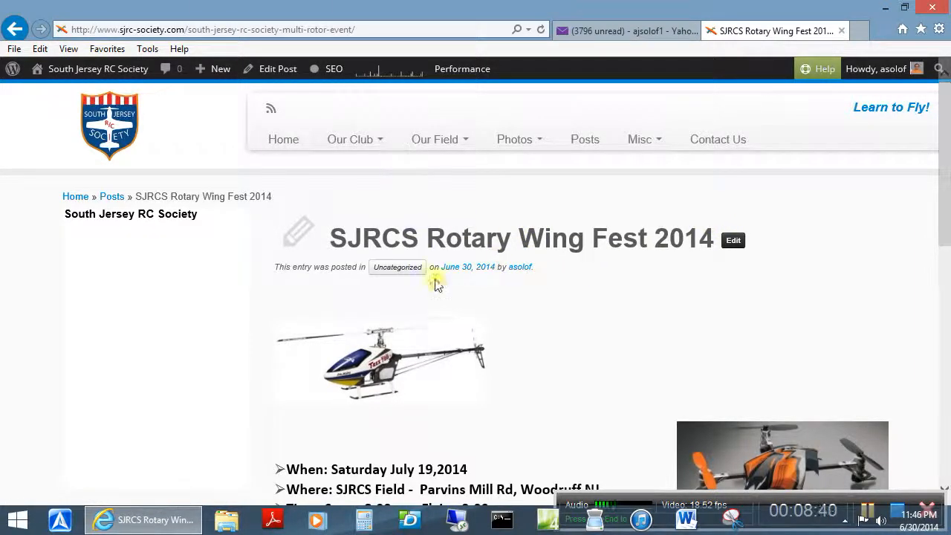
scroll(435, 280, "down", 3)
scroll(529, 318, "down", 1)
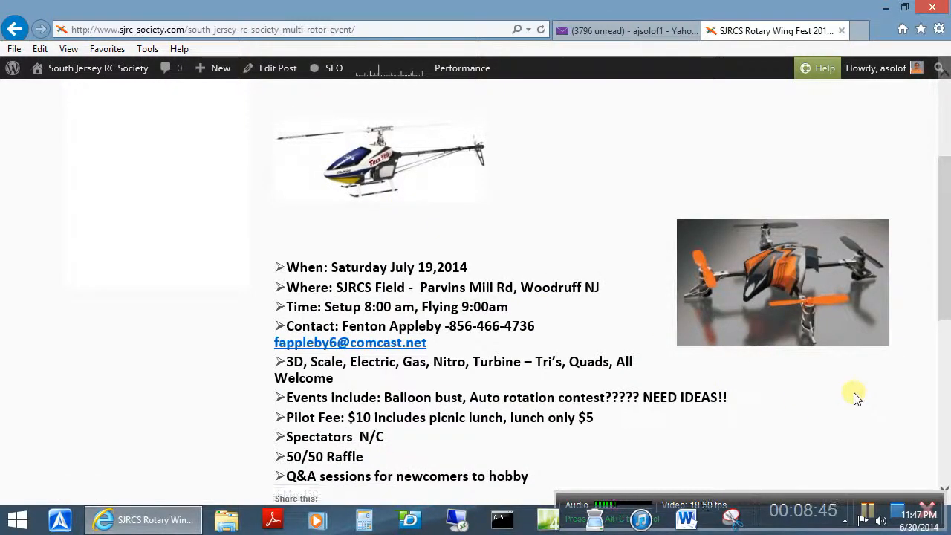
scroll(854, 395, "down", 3)
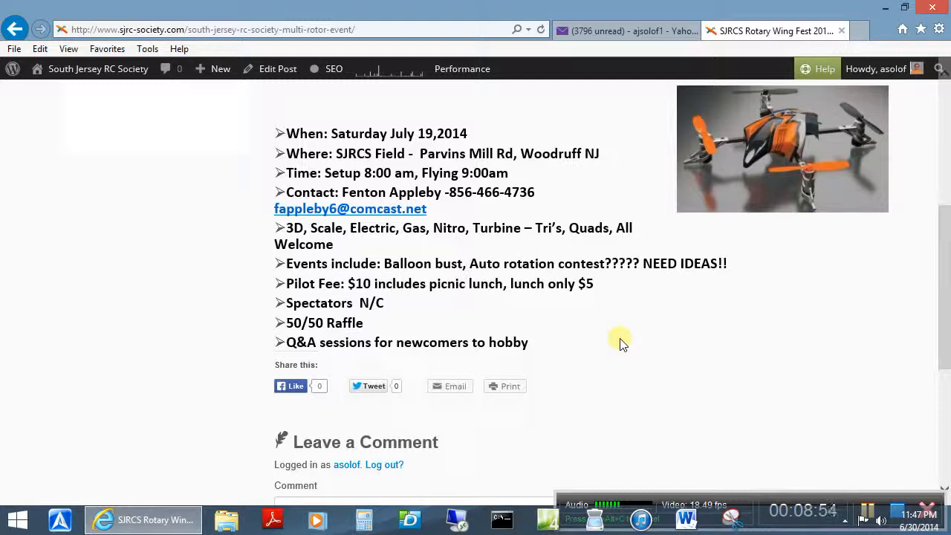
scroll(623, 343, "up", 5)
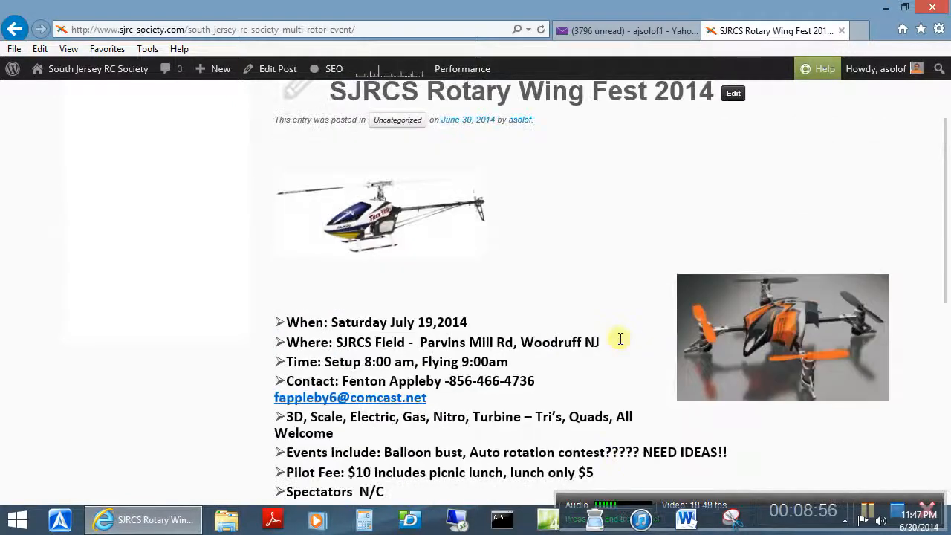
scroll(622, 343, "down", 1)
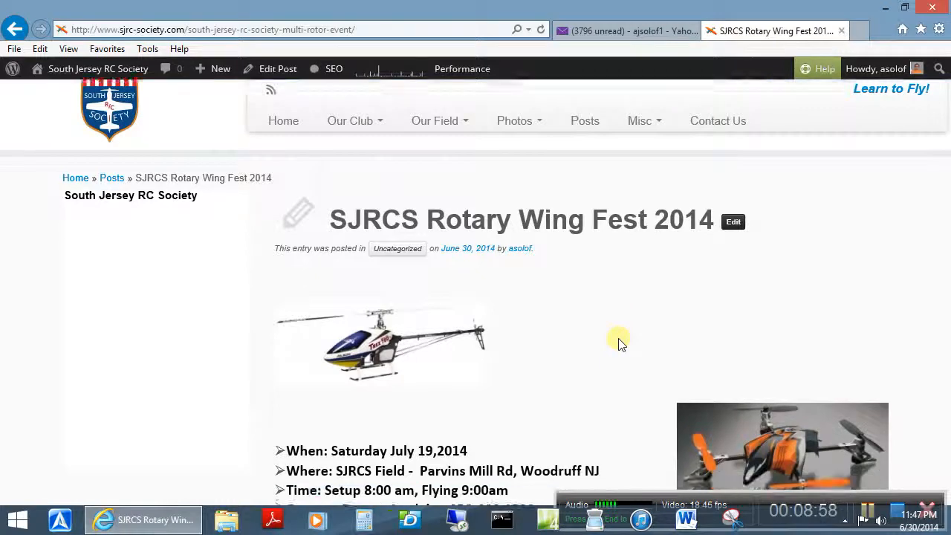
scroll(621, 342, "up", 1)
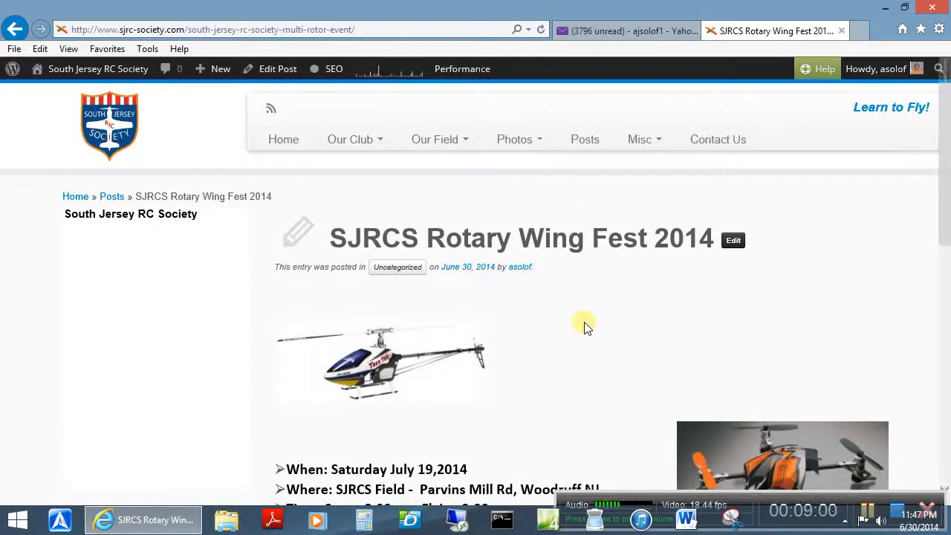
Step: Copy the four-line message body of the heli fly-in email from Yahoo Mail
left_click(591, 32)
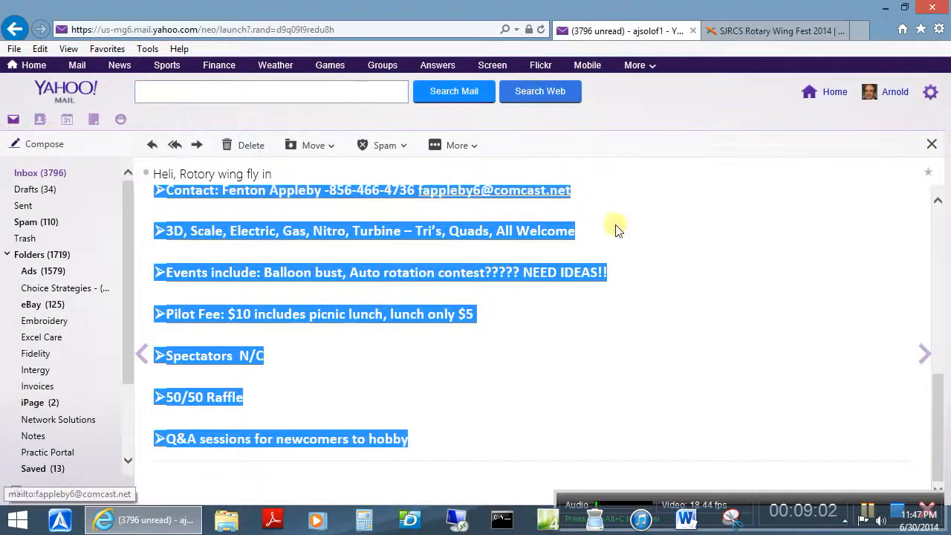
left_click(723, 224)
scroll(721, 222, "up", 10)
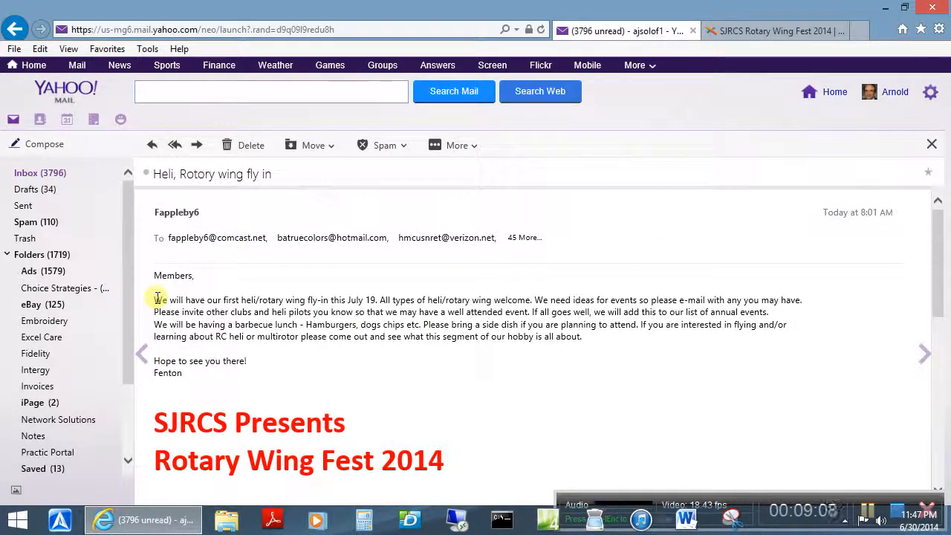
left_click_drag(157, 298, 622, 350)
right_click(492, 304)
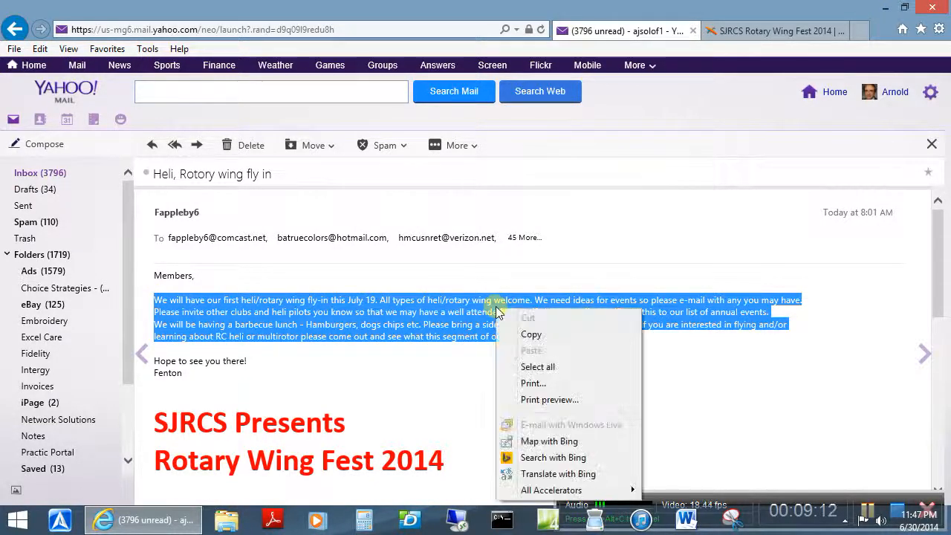
left_click(538, 336)
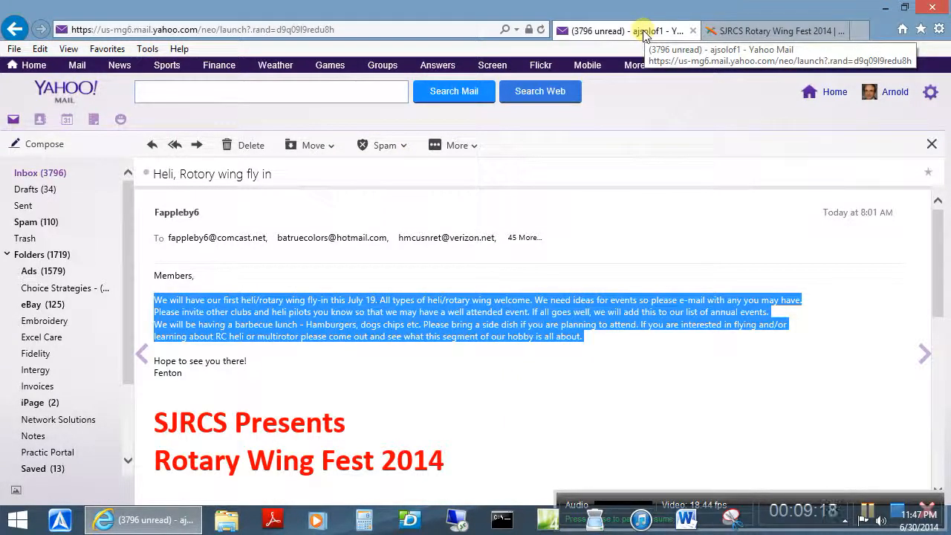
left_click(717, 31)
Step: Open SJRCS Rotary Wing Fest 2014 in the Edit Post screen from the live page
mouse_move(621, 141)
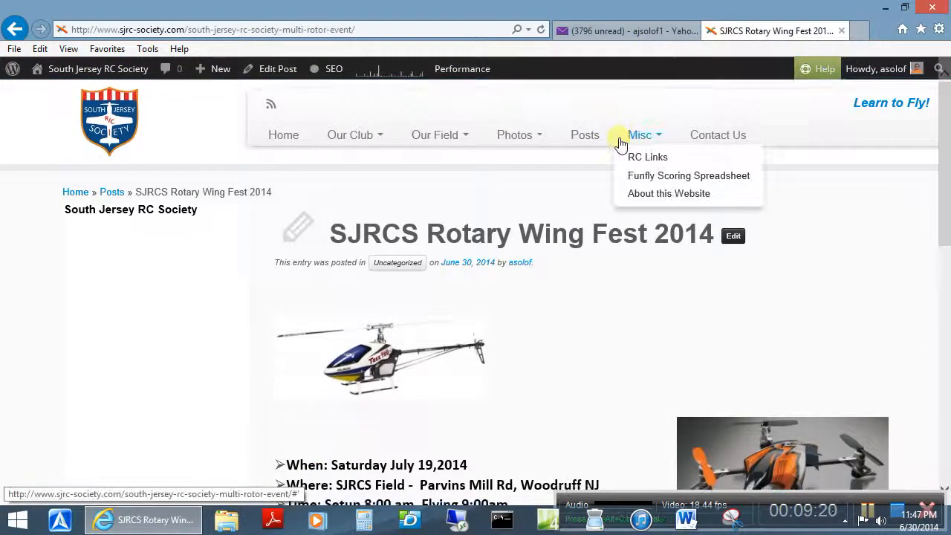
scroll(621, 141, "down", 8)
scroll(621, 145, "up", 3)
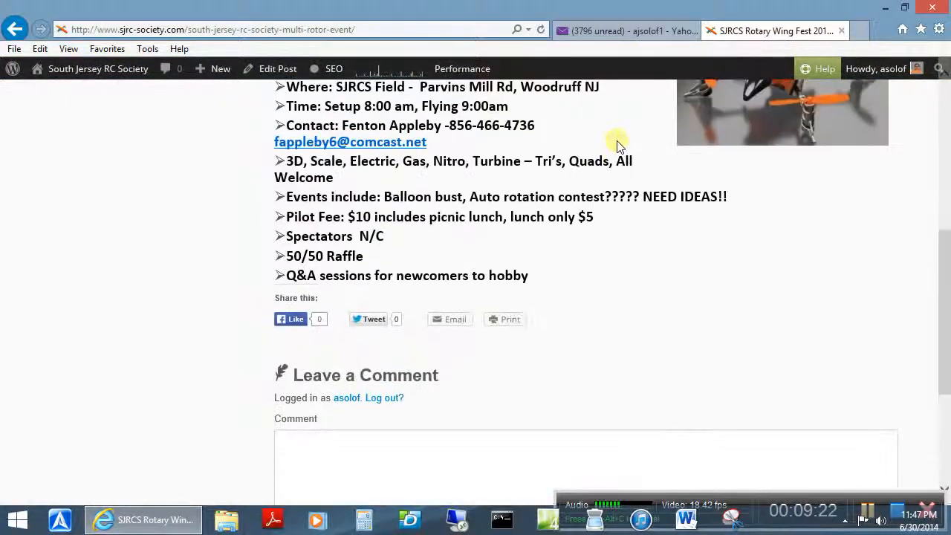
scroll(618, 142, "up", 5)
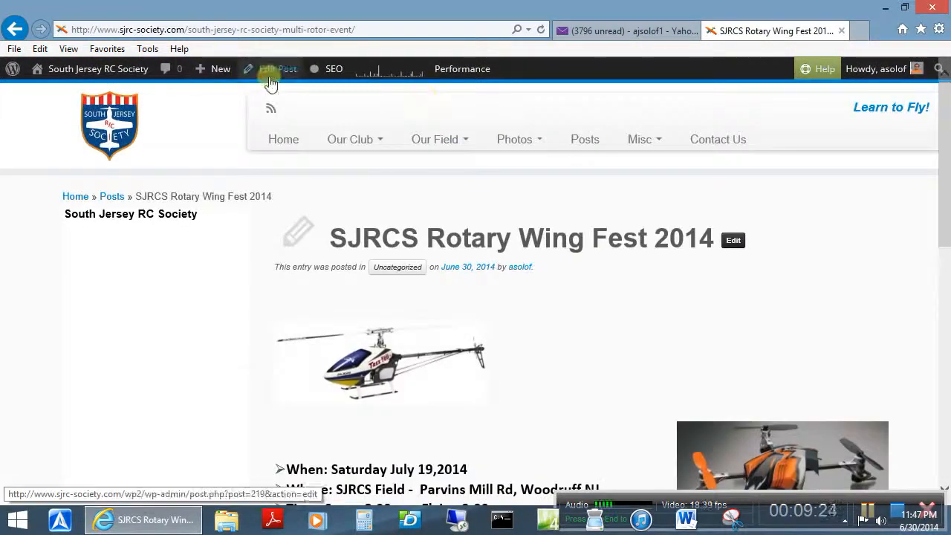
left_click(293, 74)
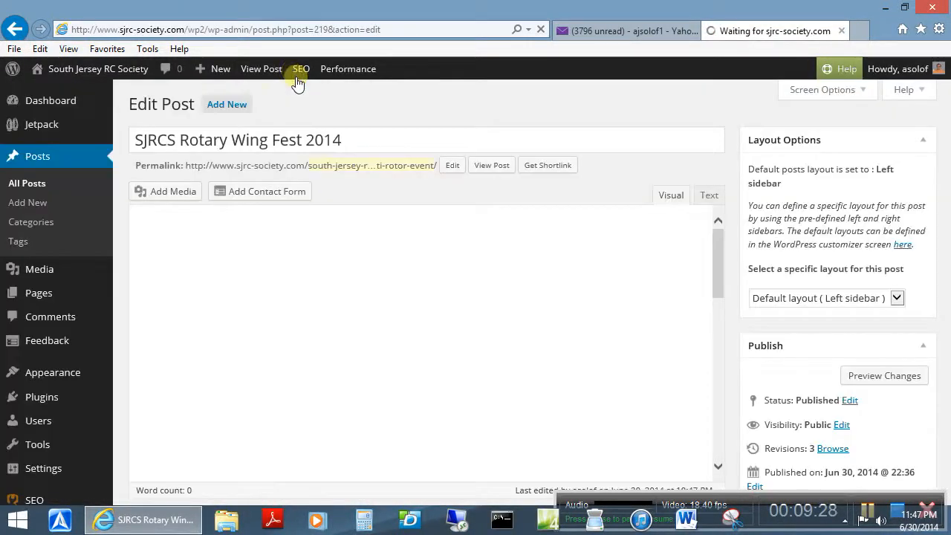
scroll(368, 298, "down", 3)
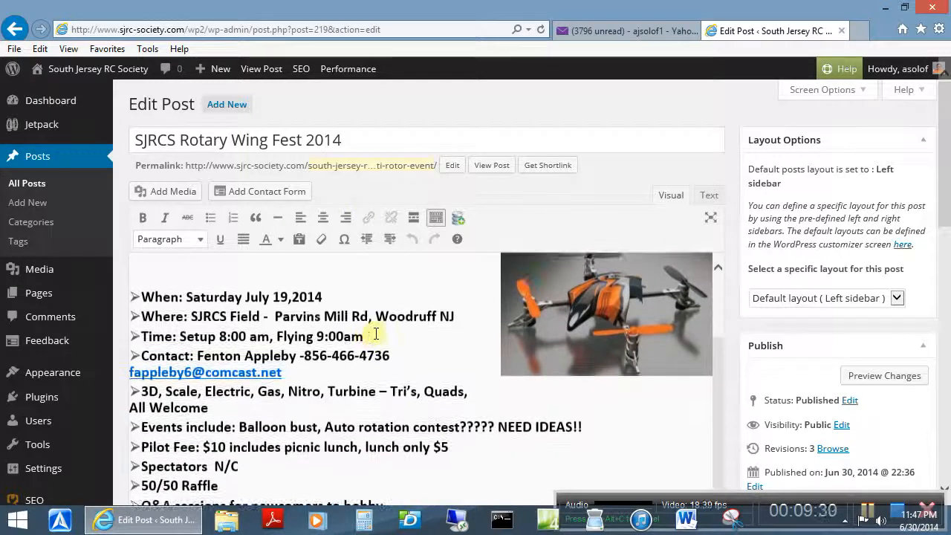
scroll(379, 372, "down", 3)
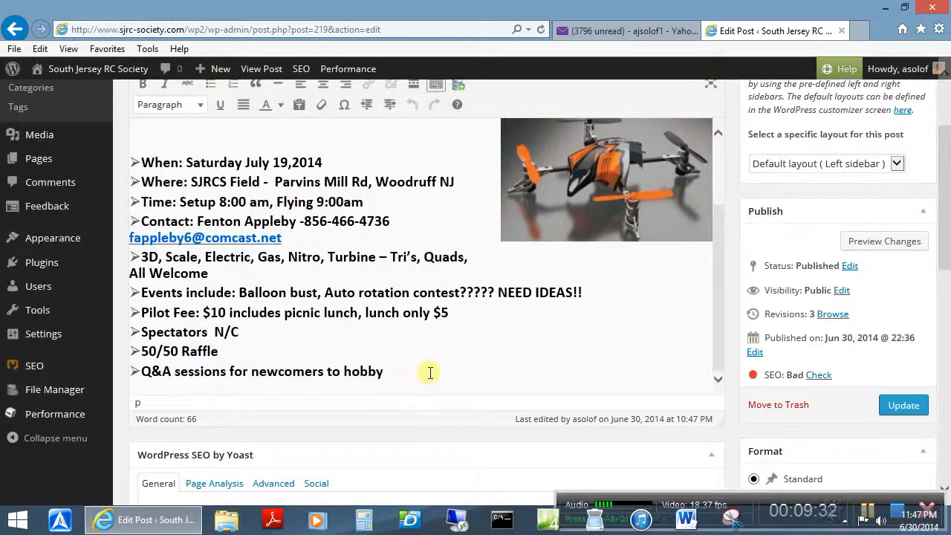
Step: Paste the copied fly-in email text on a new line after 'hobby' in the post body
left_click(429, 372)
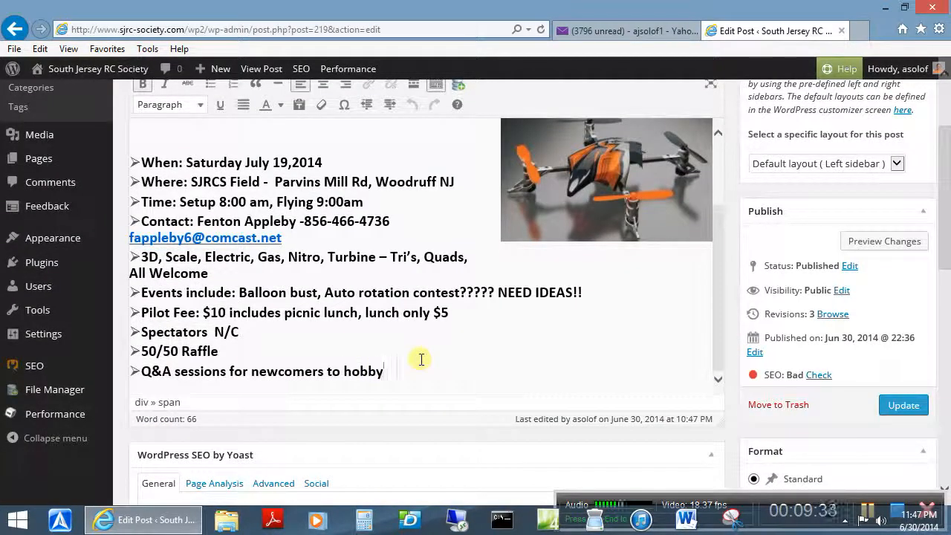
key("Return")
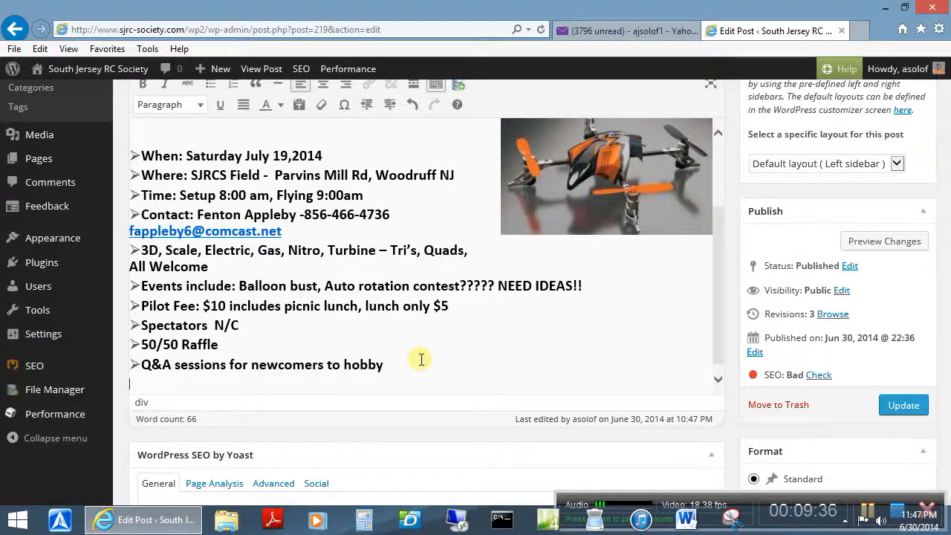
scroll(420, 359, "down", 1)
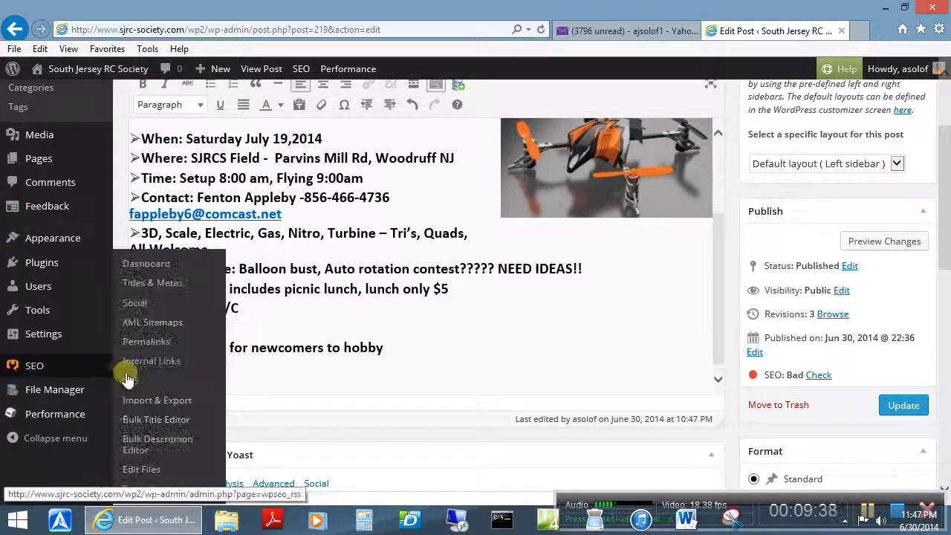
right_click(157, 380)
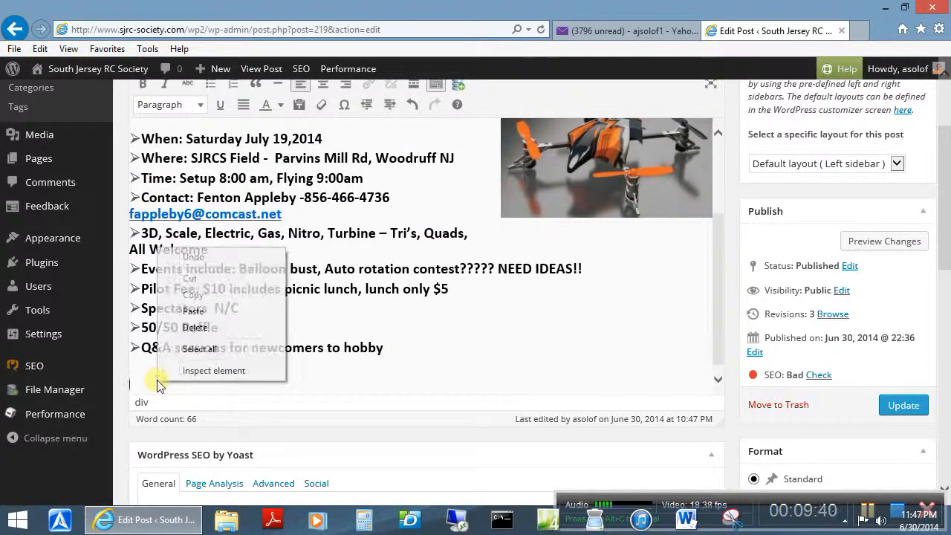
left_click(193, 312)
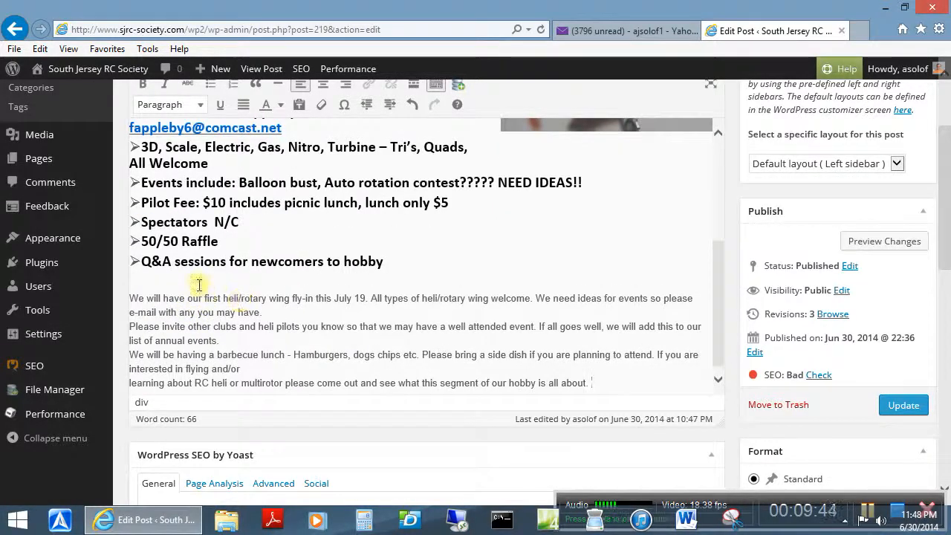
left_click(208, 278)
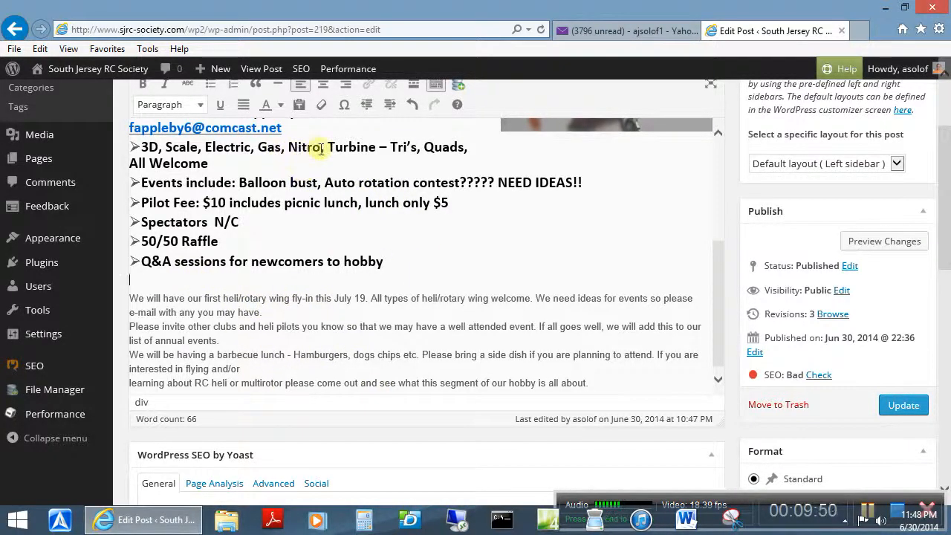
scroll(297, 202, "up", 1)
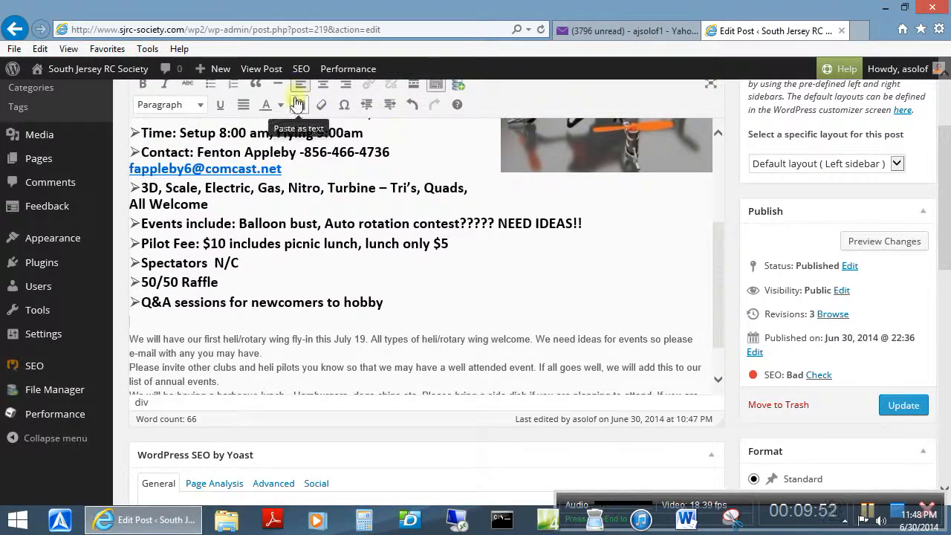
Step: Bullet the empty line, move 'All types of heli/rotary wing welcome' into it, and add another bullet
left_click(210, 87)
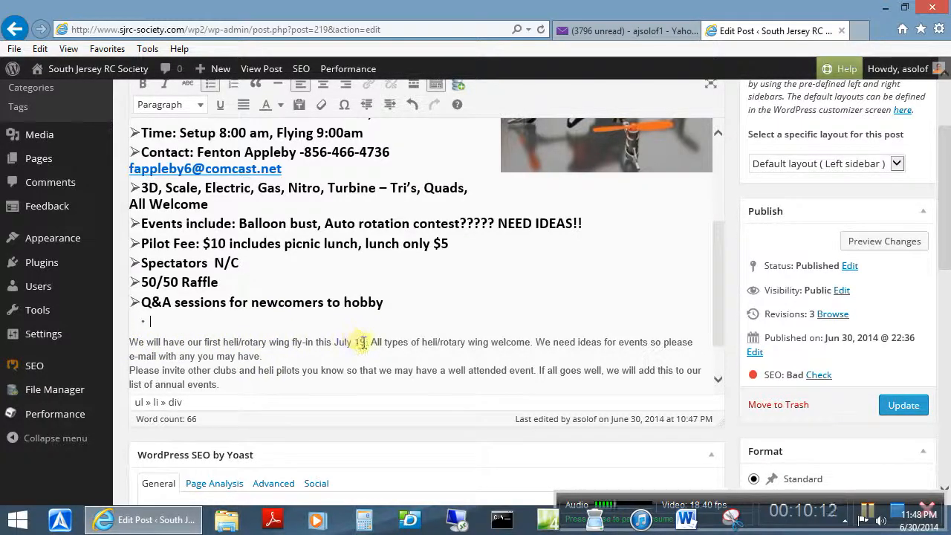
left_click_drag(370, 343, 511, 342)
right_click(447, 342)
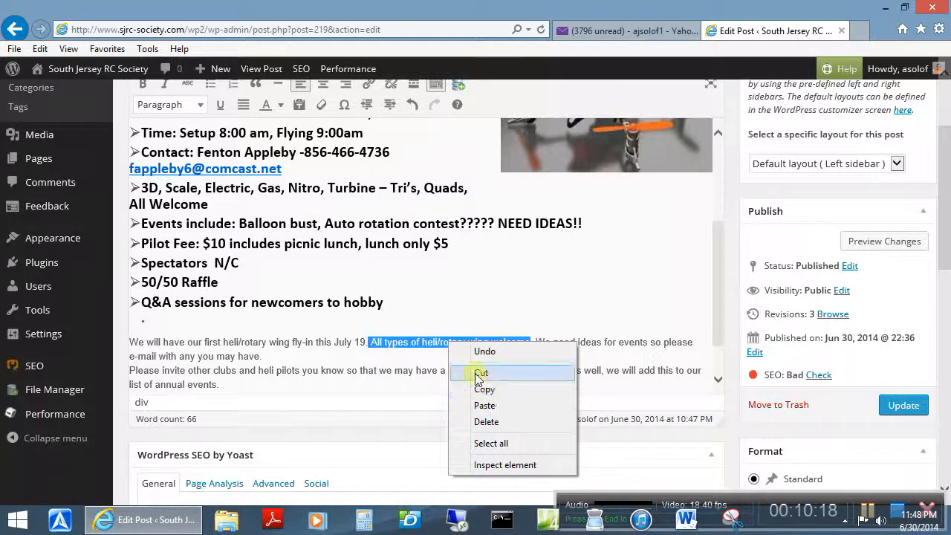
left_click(481, 373)
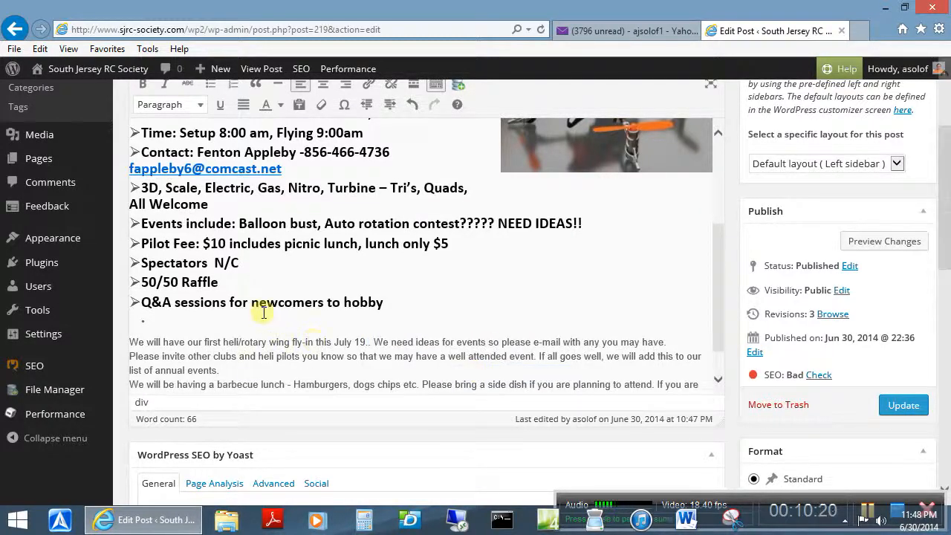
left_click(223, 324)
key("ctrl+v")
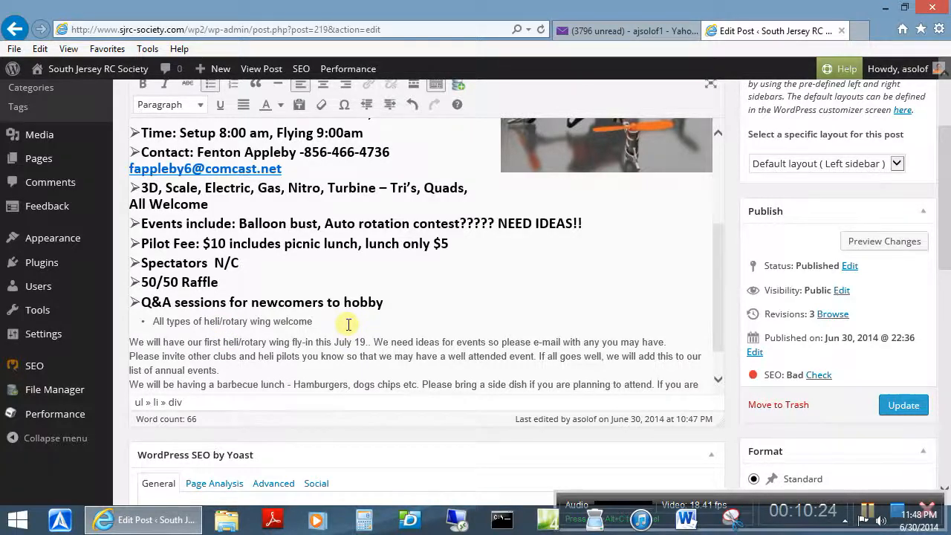
key("Return")
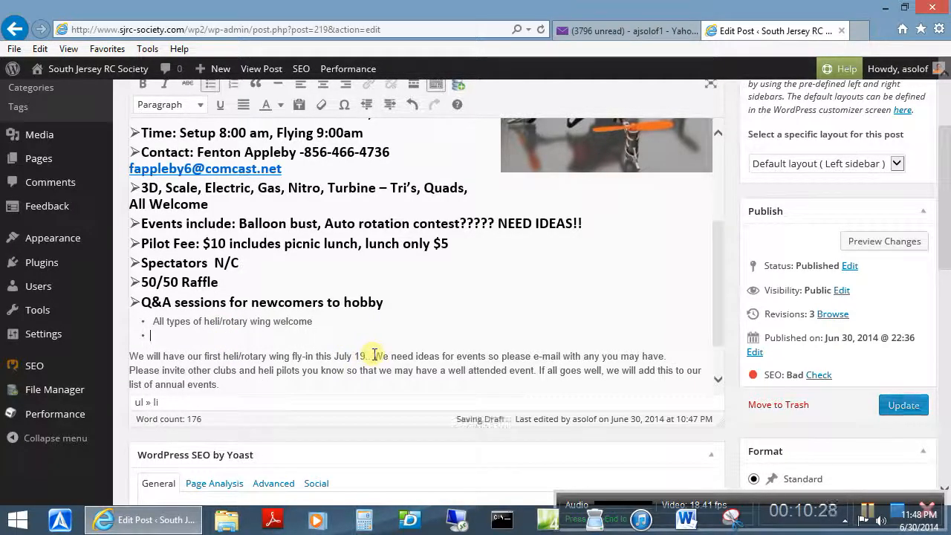
left_click(374, 356)
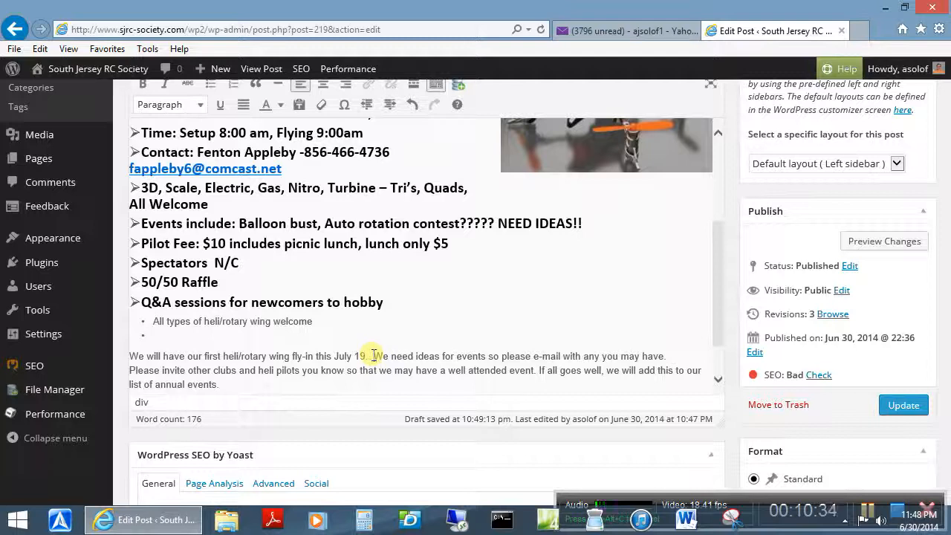
left_click_drag(375, 355, 667, 349)
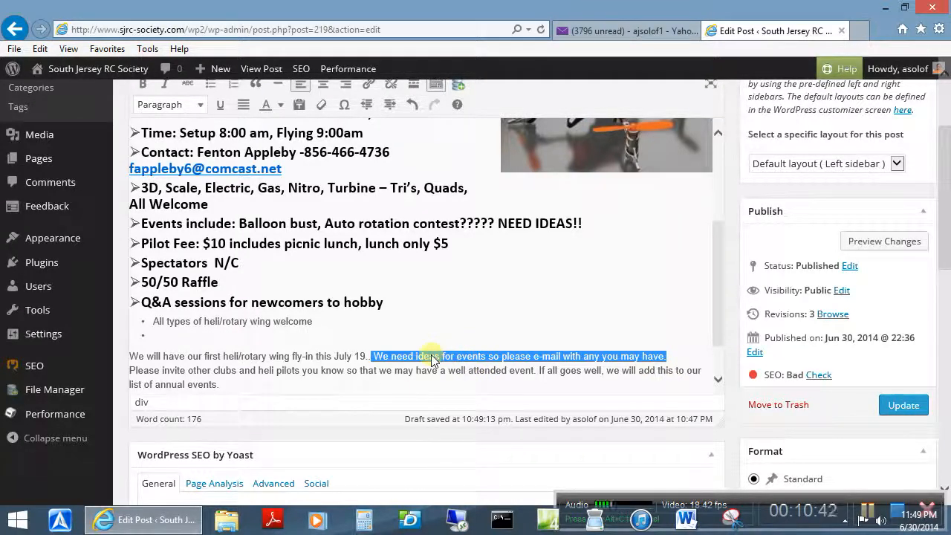
Step: Move the event-ideas sentence into the empty bullet and delete the annual-events sentence from the paragraph
key("ctrl+x")
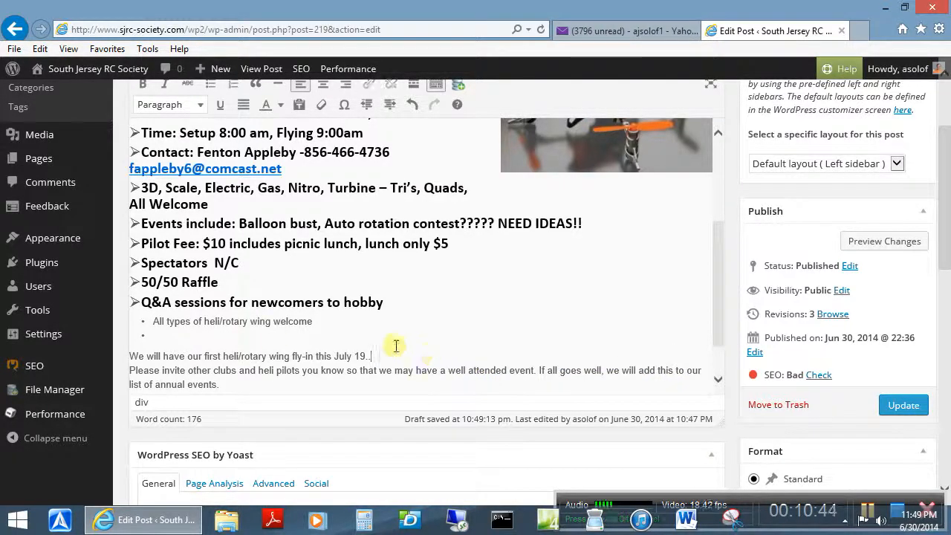
left_click(244, 335)
key("ctrl+v")
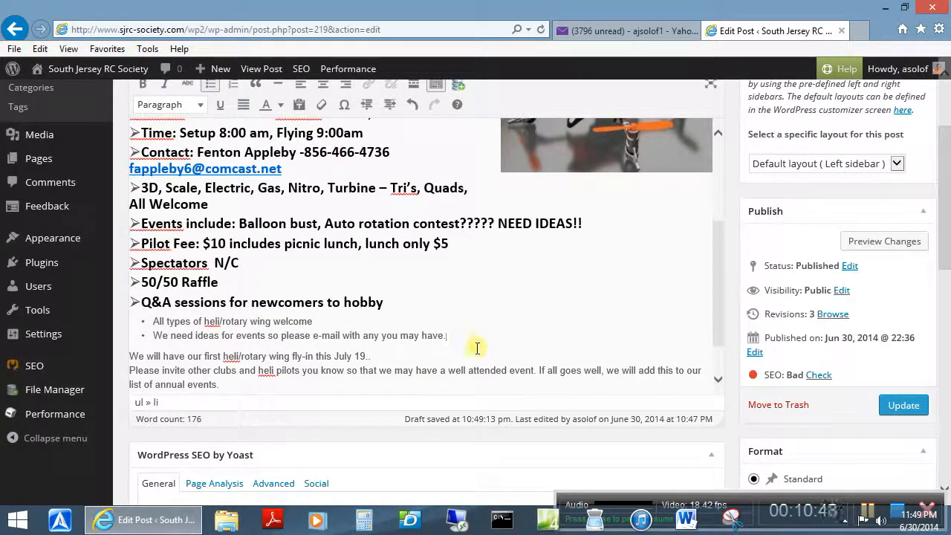
left_click(535, 371)
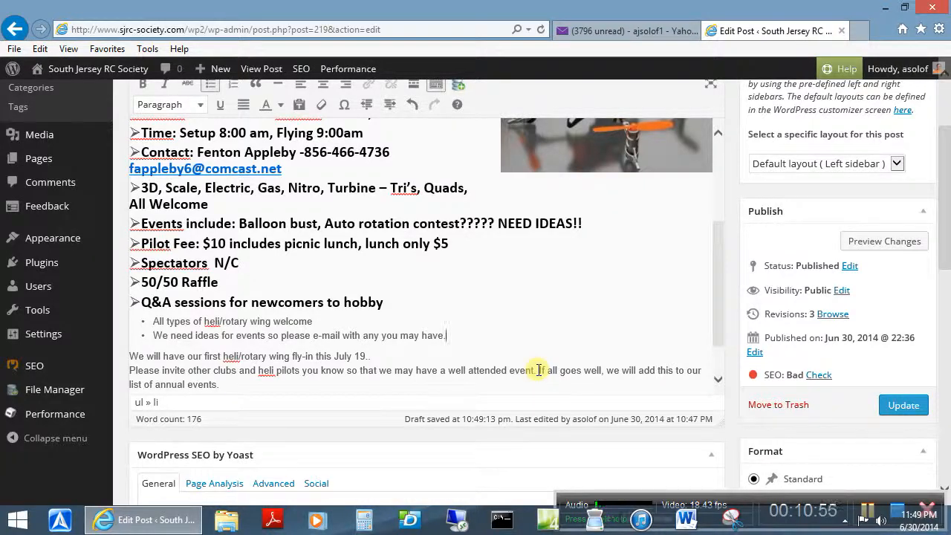
left_click_drag(538, 370, 229, 344)
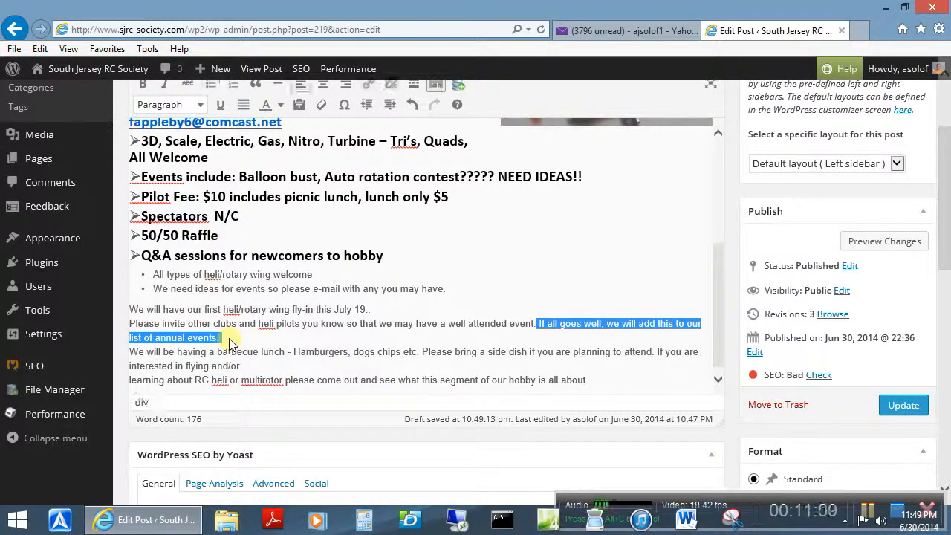
key("Delete")
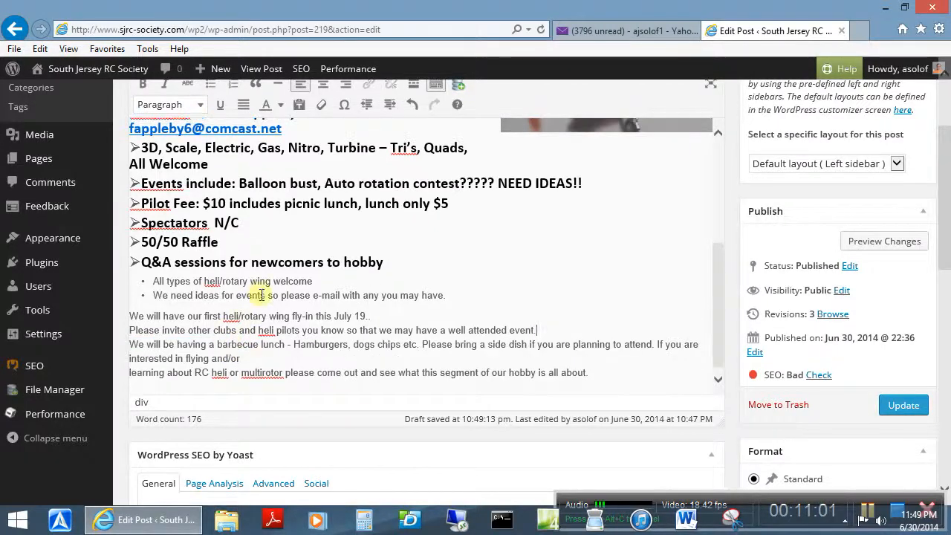
Step: Add bullets for the annual-events note and 'All other clubs and heli pilots are welcome.'
left_click(452, 297)
key("Return")
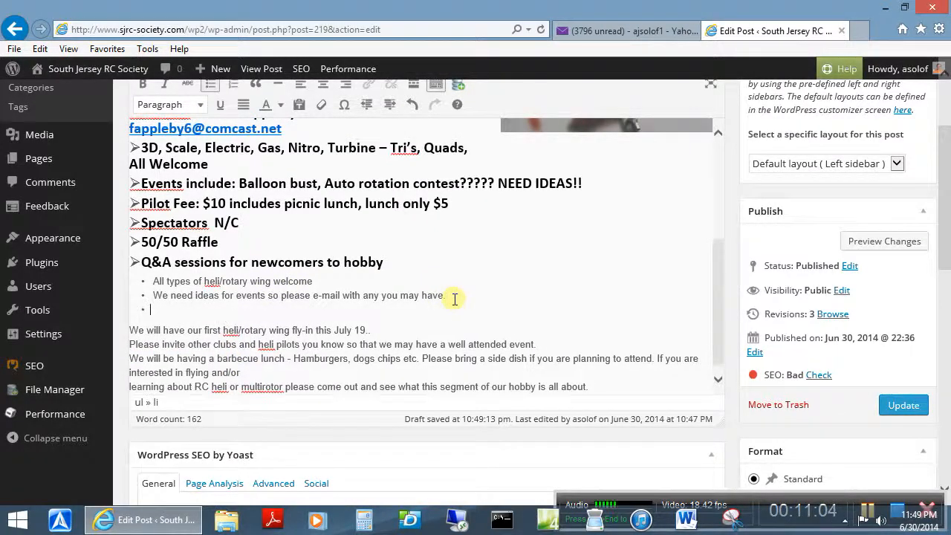
type("V")
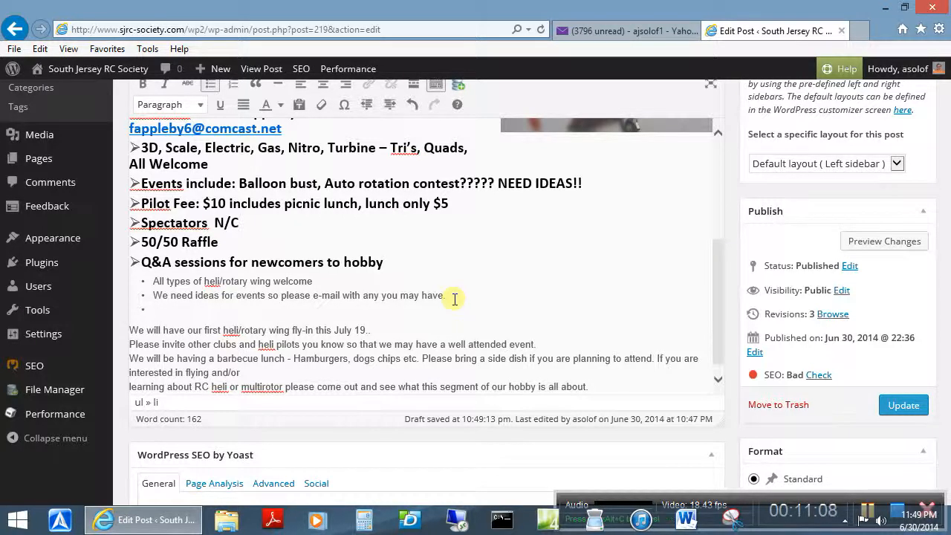
key("ctrl+v")
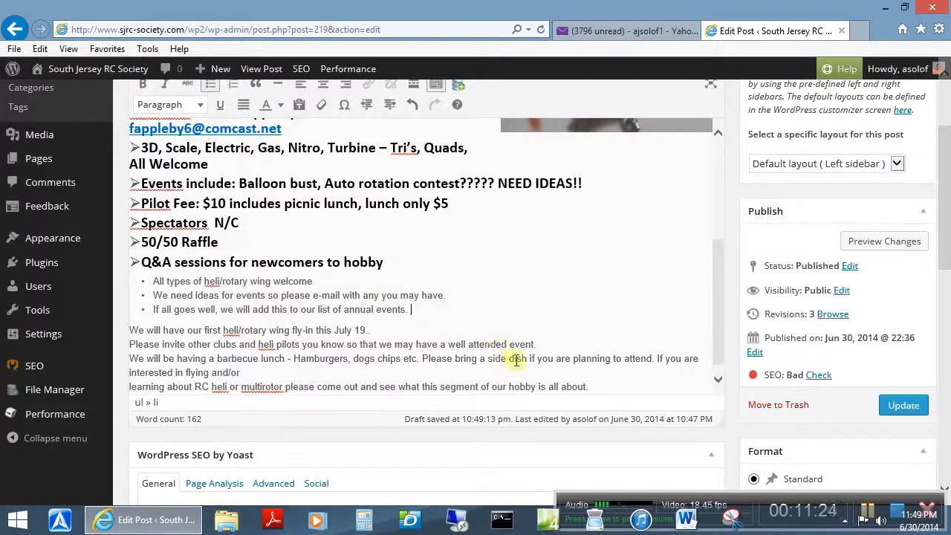
key("Return")
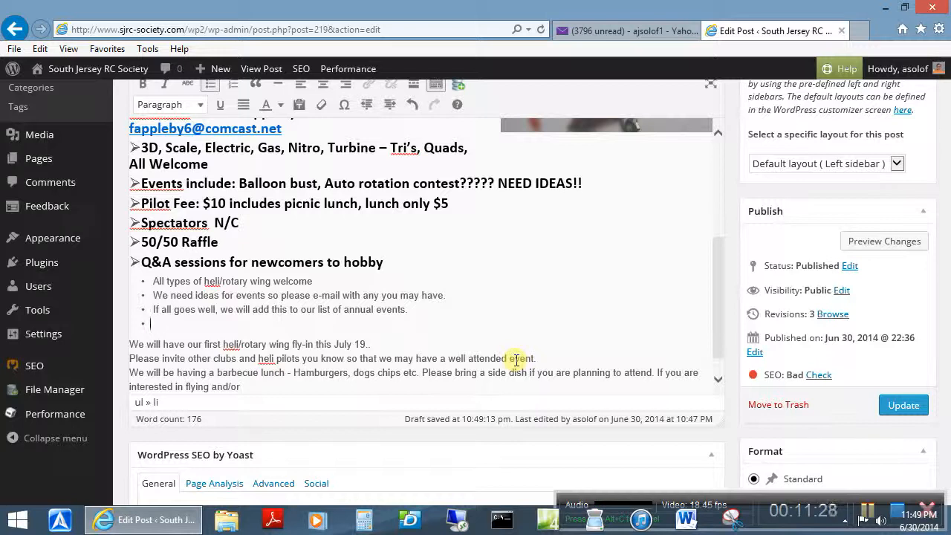
type("All")
type("other clubs")
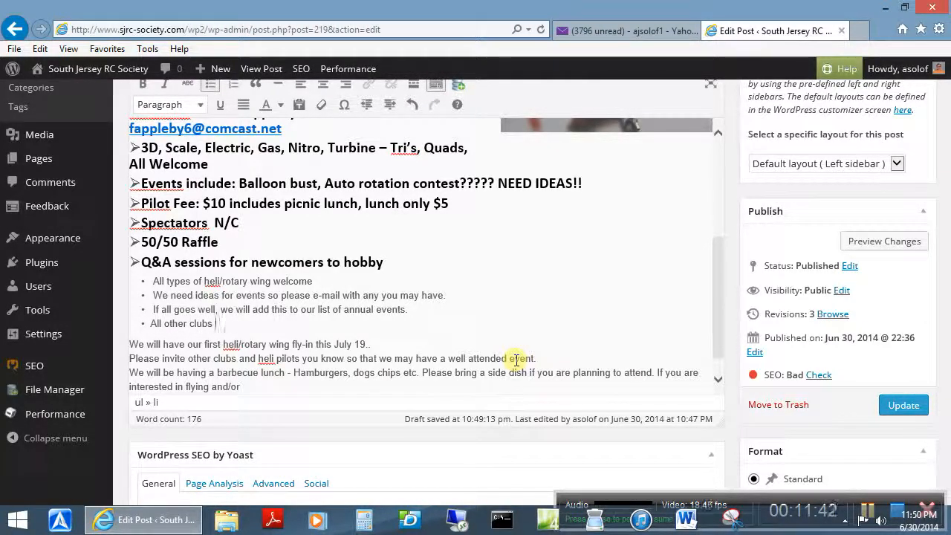
type(" and heli p")
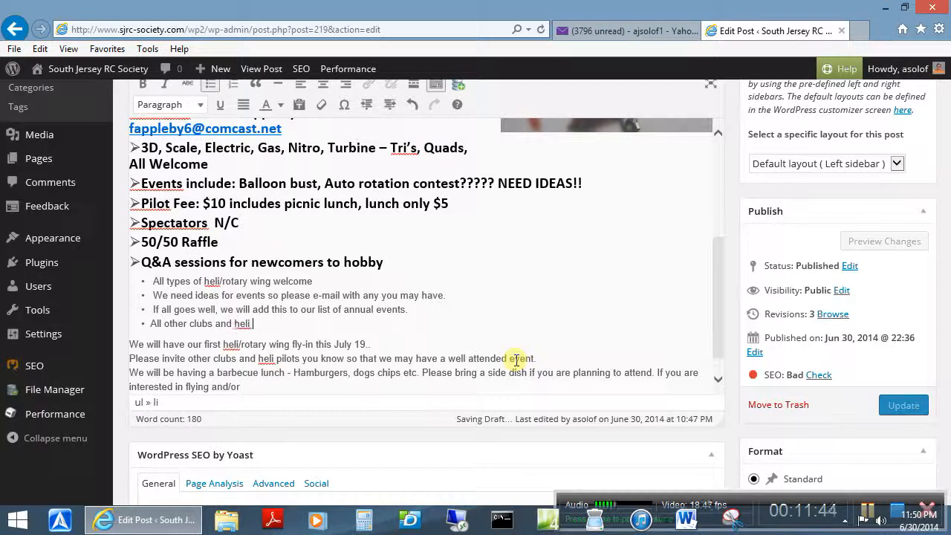
type("ilot")
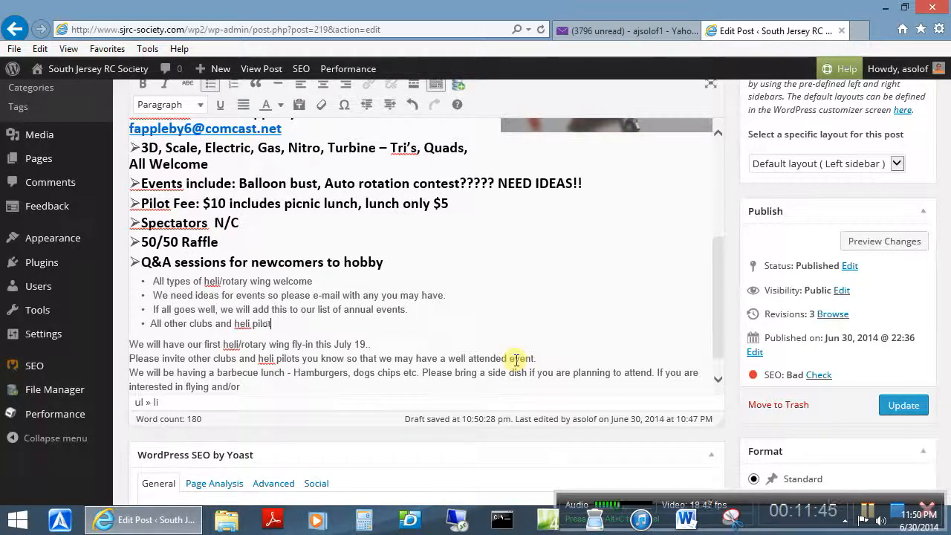
type("s ")
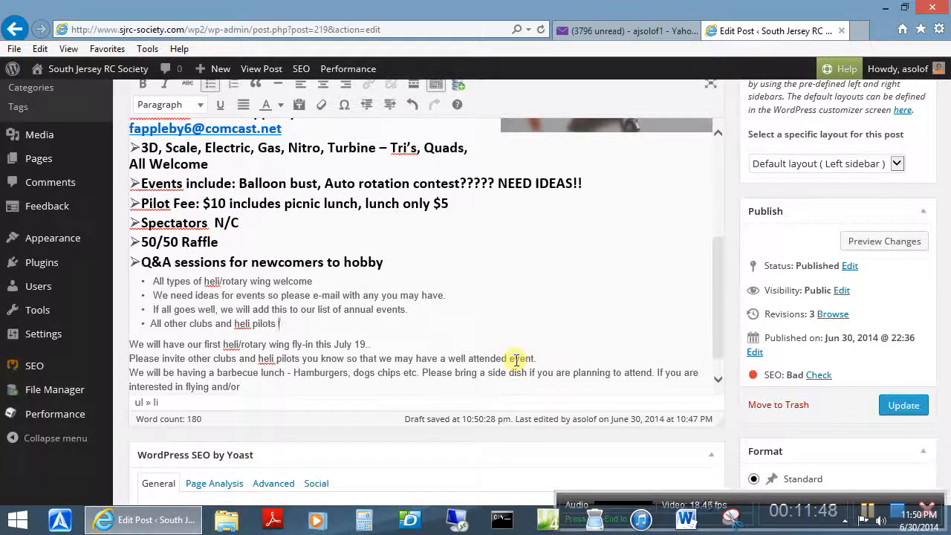
type("are w")
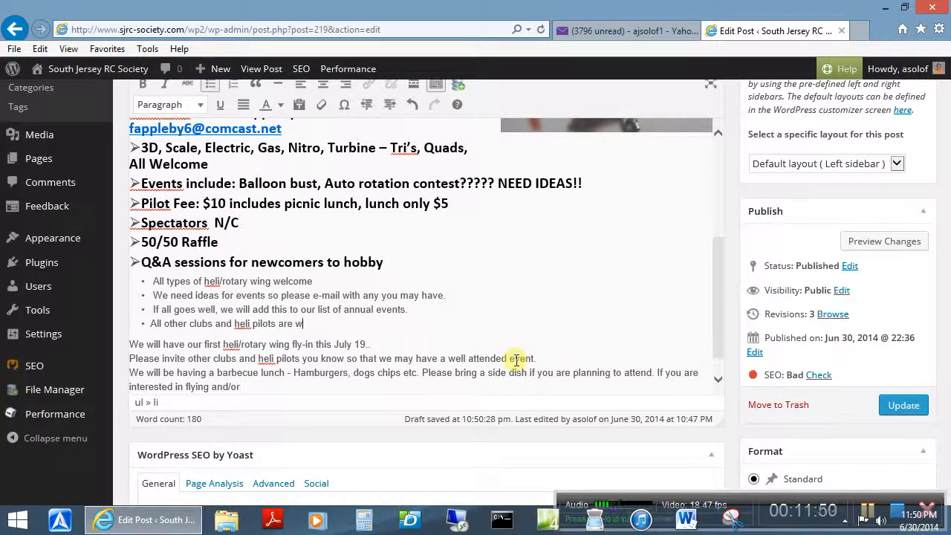
type("elcome")
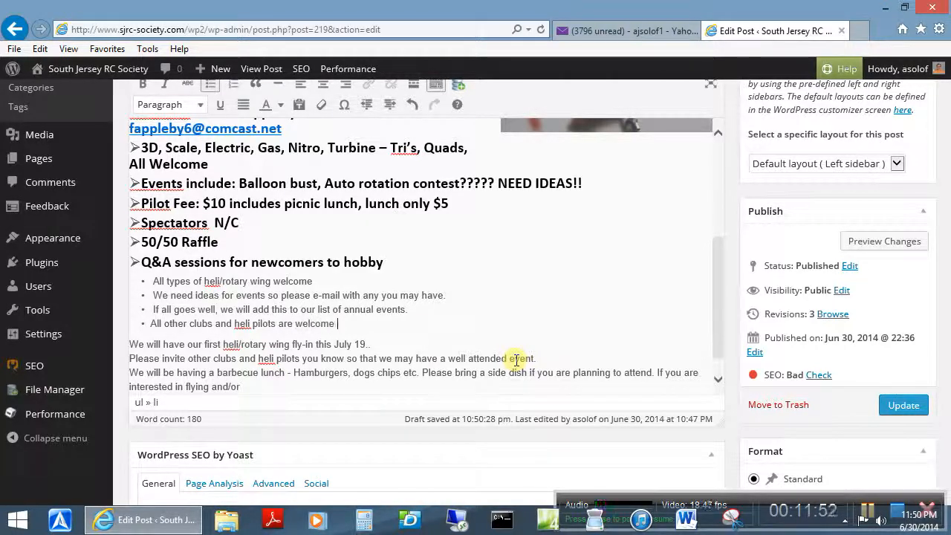
type(".")
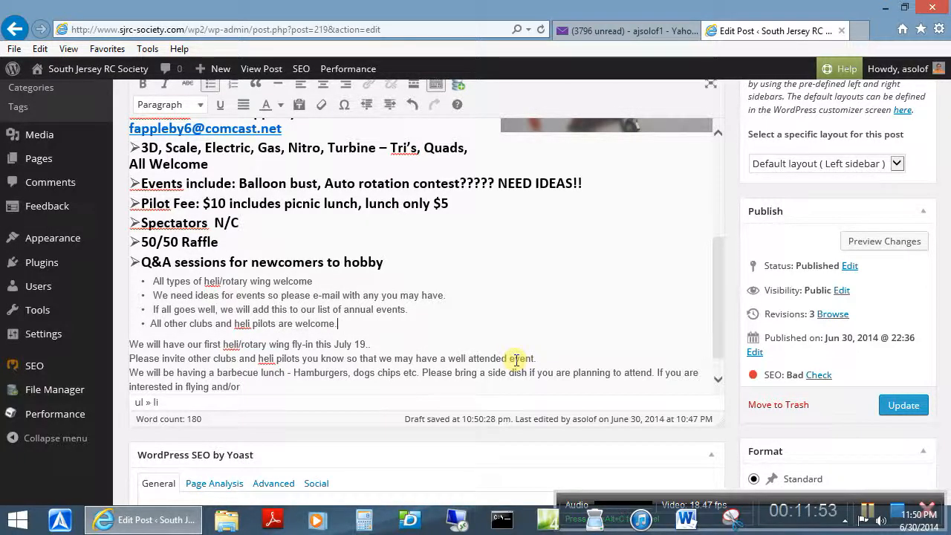
left_click(151, 324)
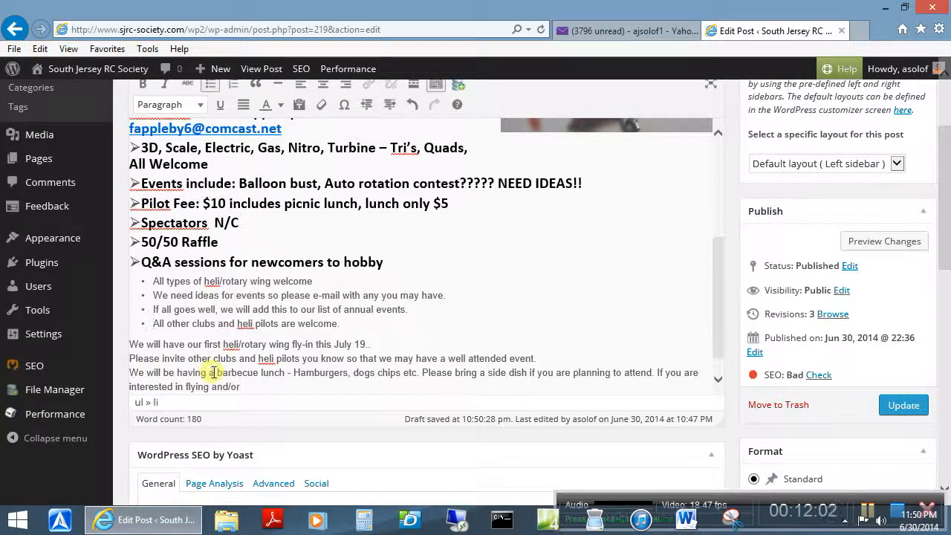
Step: Move the barbecue lunch sentence from the paragraph into a new bullet after the welcome line
left_click_drag(215, 373, 400, 369)
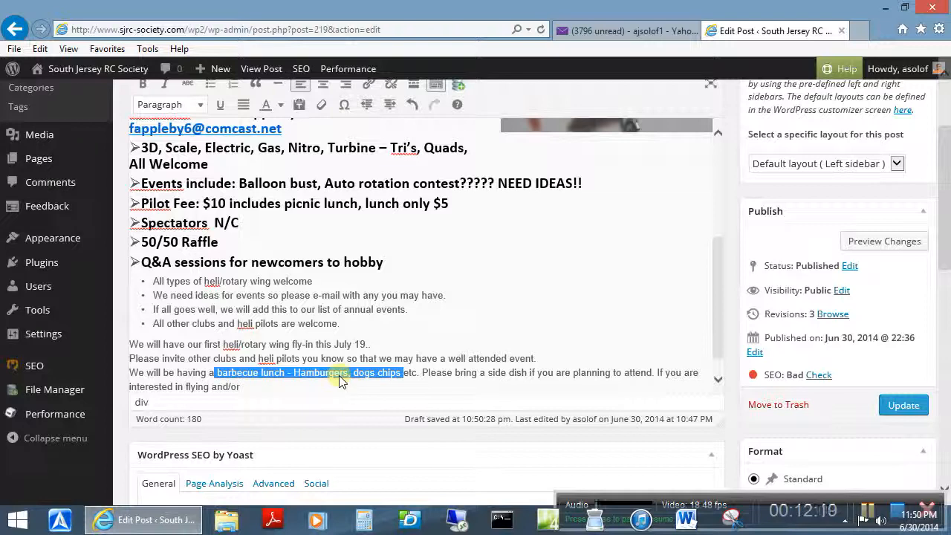
left_click(217, 373)
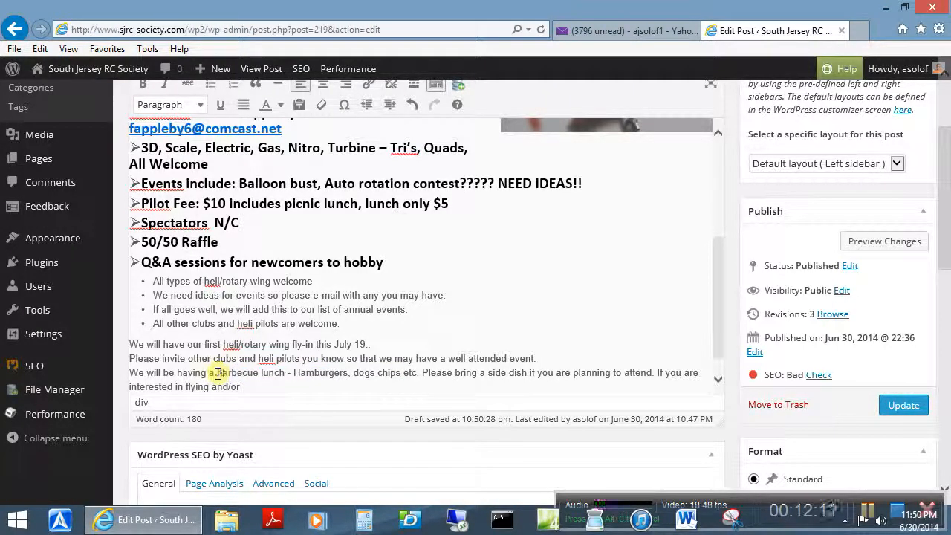
left_click_drag(217, 374, 655, 376)
key("ctrl+c")
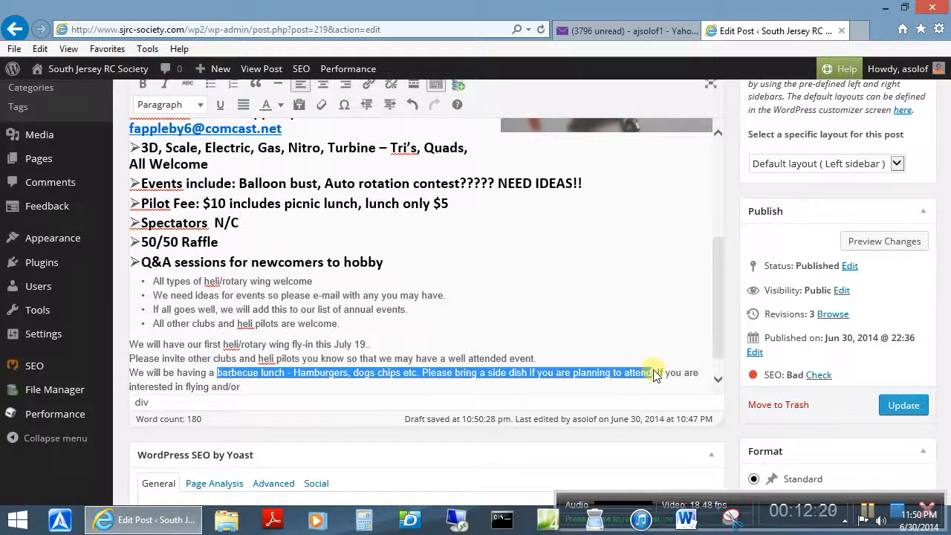
key("Delete")
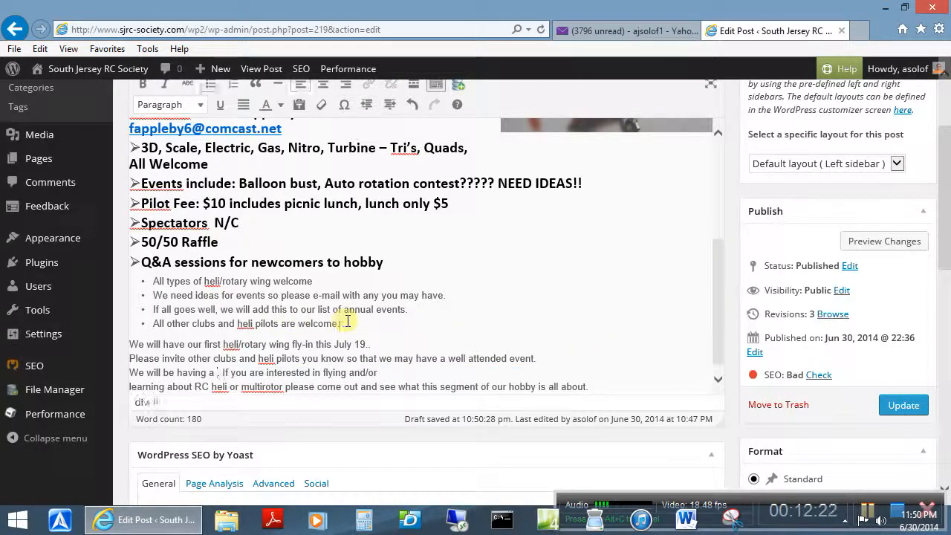
left_click(347, 323)
key("Return")
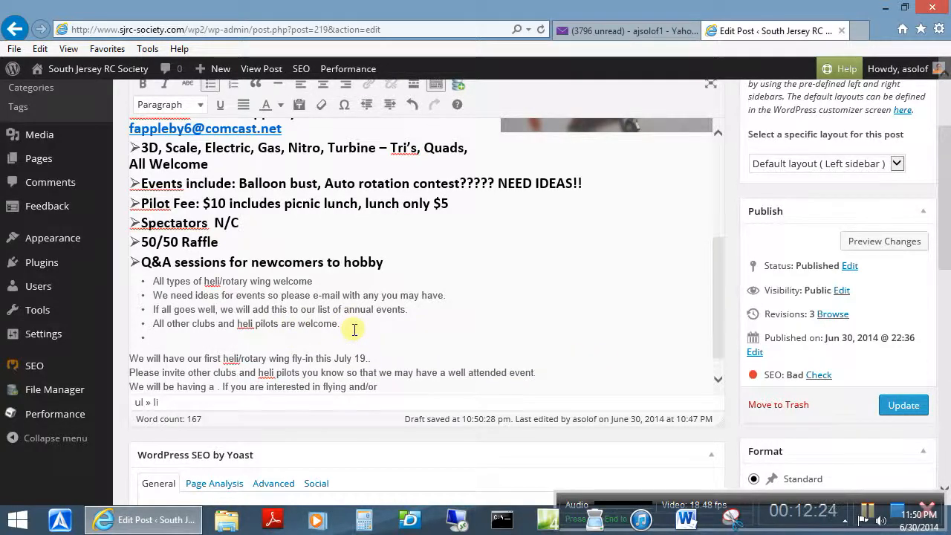
key("ctrl+v")
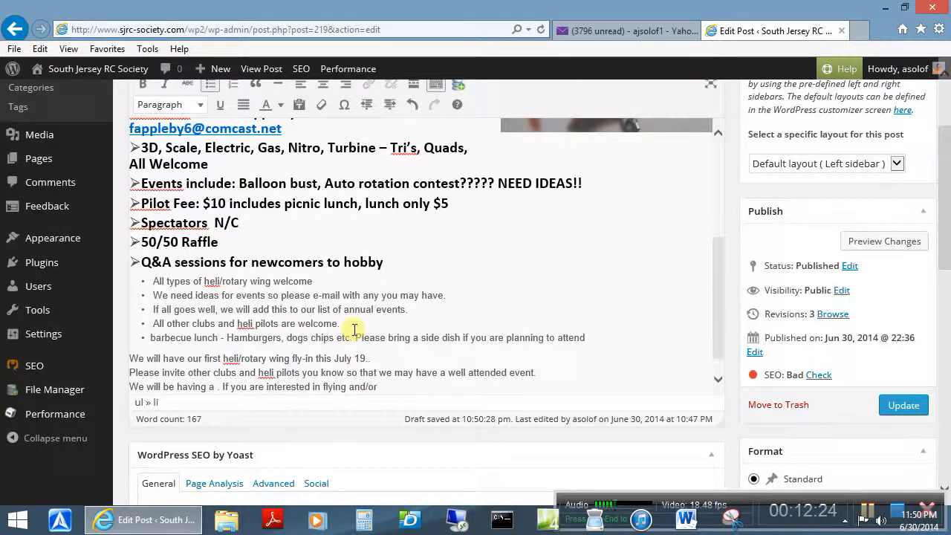
Step: Capitalise the new bullet's first letter so it begins with 'Barbecue'
left_click(151, 338)
key("Delete")
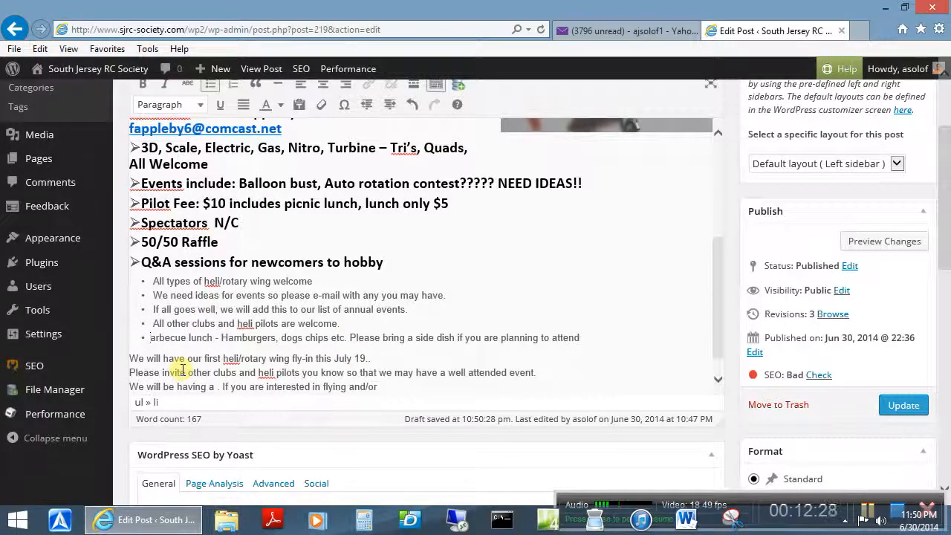
type("B")
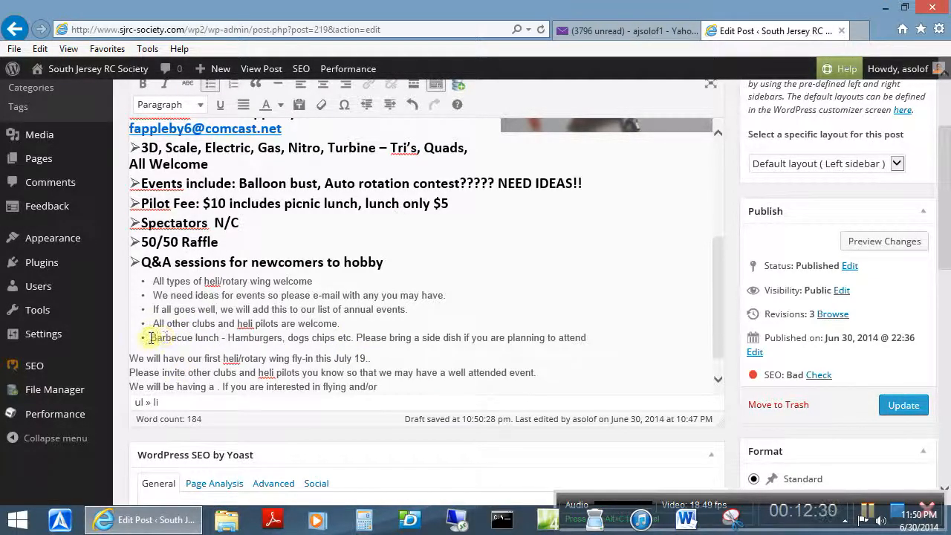
scroll(547, 365, "down", 5)
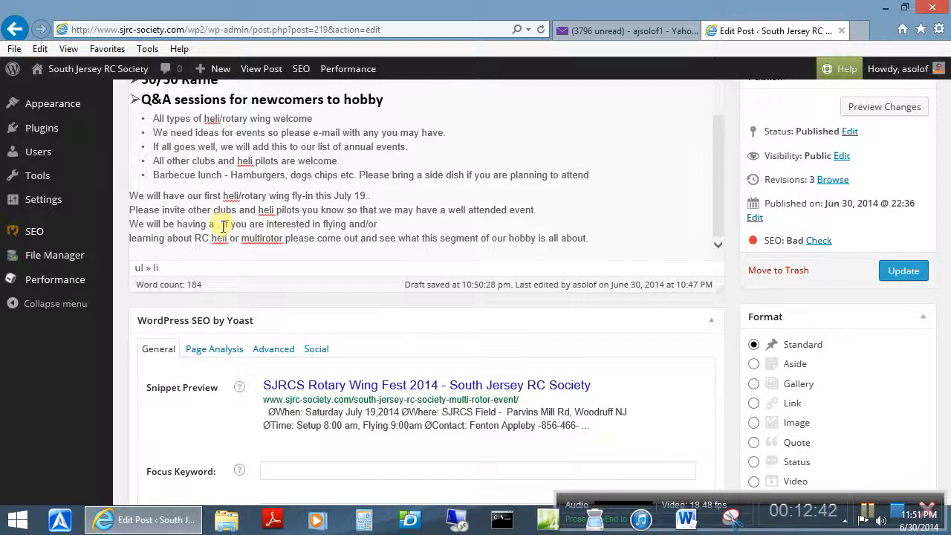
Step: Move the flying and RC learning lines into a new bullet below the barbecue item
left_click_drag(223, 223, 578, 253)
key("ctrl+c")
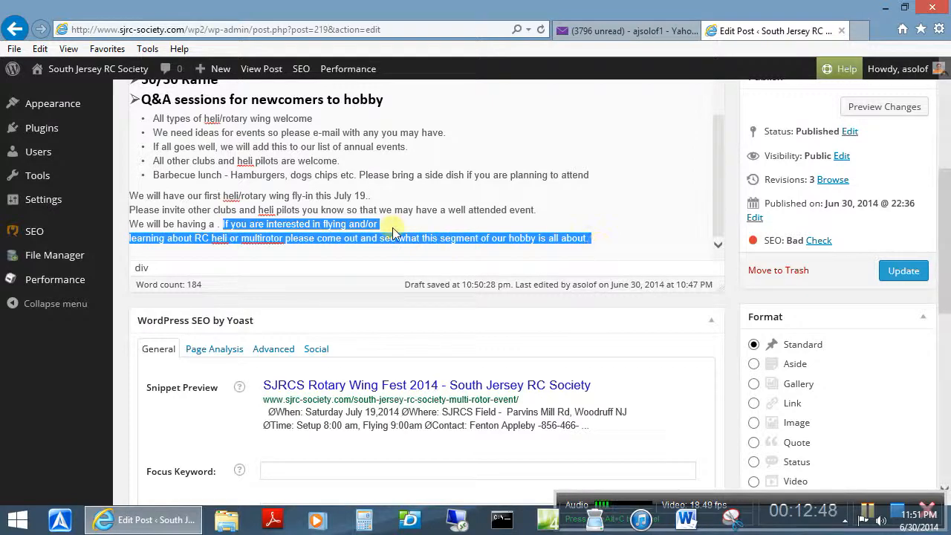
left_click(604, 172)
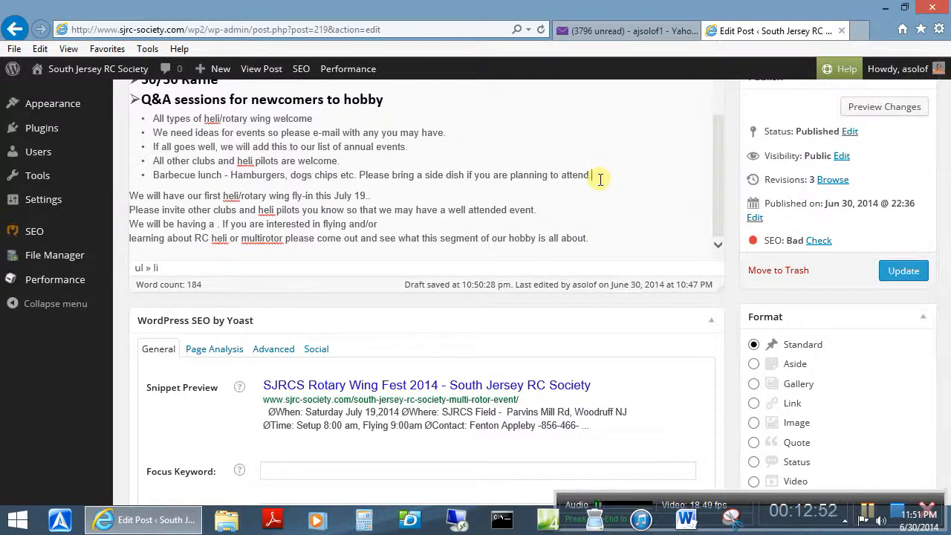
key("Return")
key("ctrl+v")
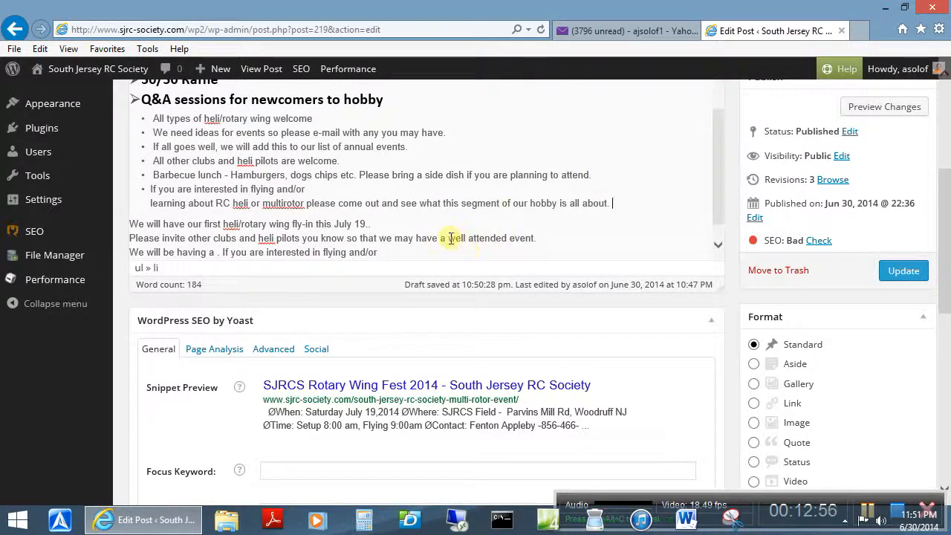
scroll(433, 242, "down", 3)
scroll(424, 240, "up", 2)
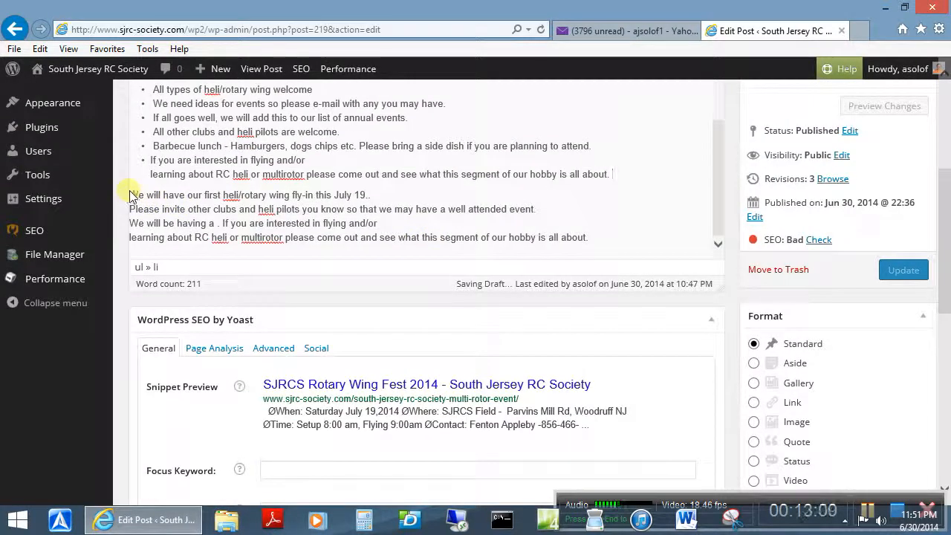
Step: Delete the old four-line paragraph below the list and add blank lines after the Q&A heading
left_click_drag(130, 192, 644, 240)
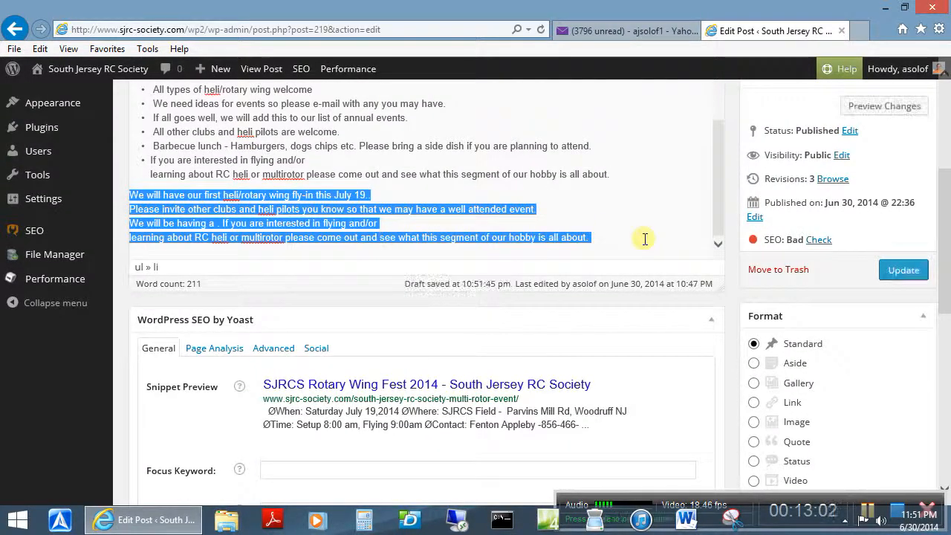
key("Delete")
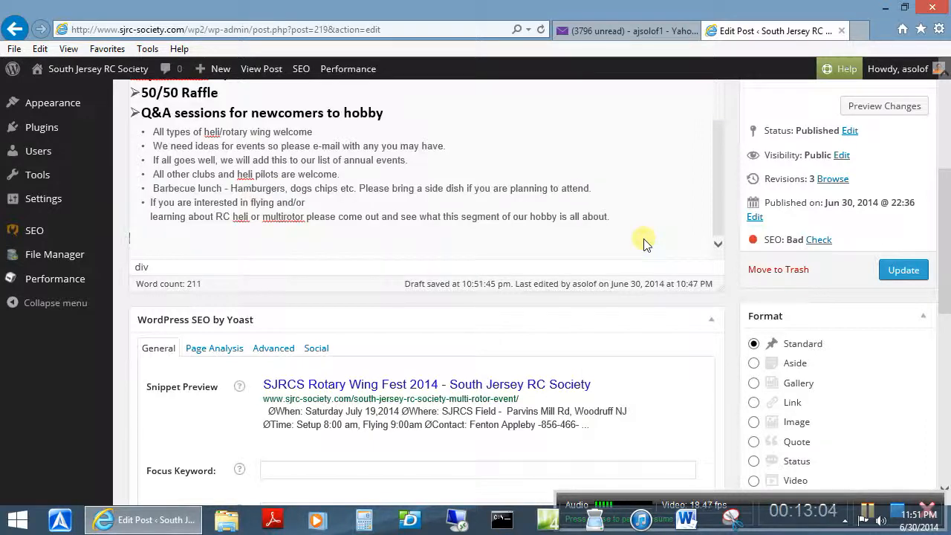
left_click(405, 115)
key("Return")
key("Return")
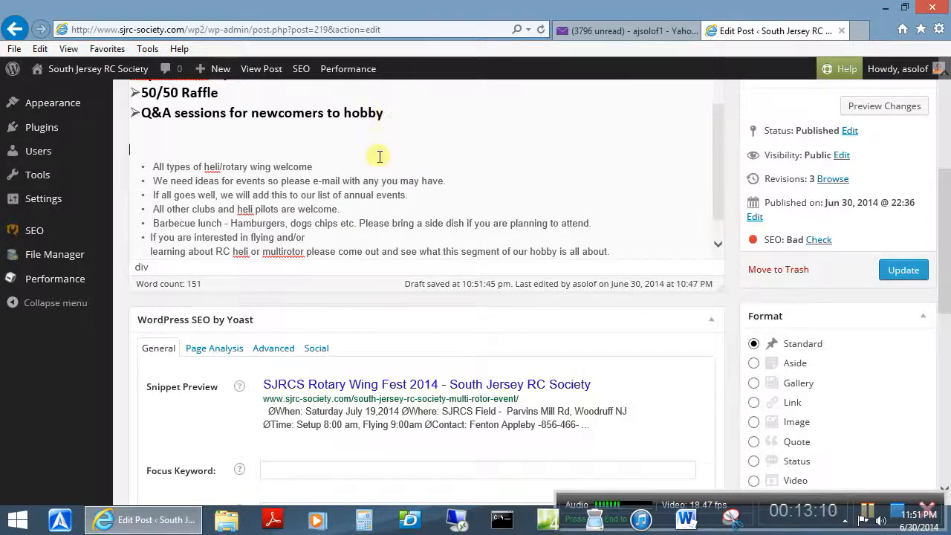
scroll(329, 248, "down", 1)
scroll(341, 249, "down", 1)
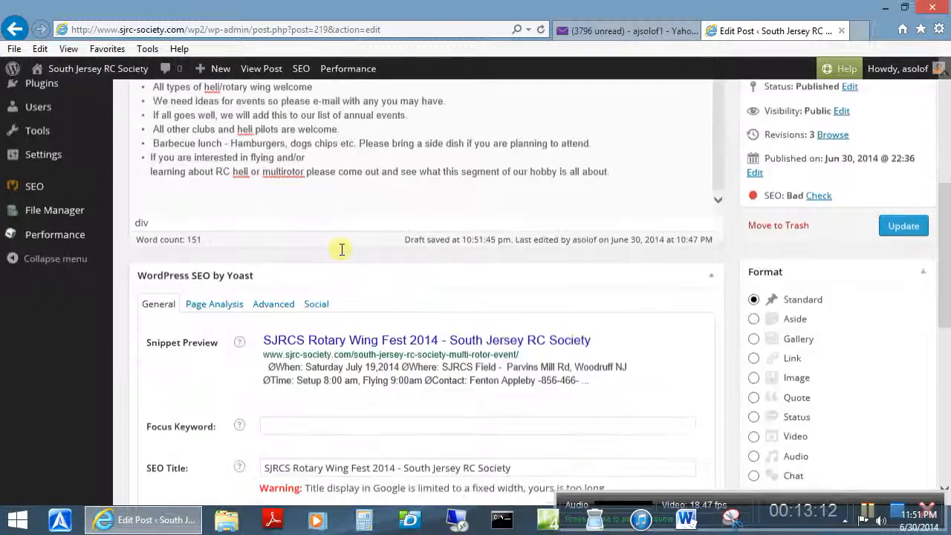
scroll(361, 210, "up", 3)
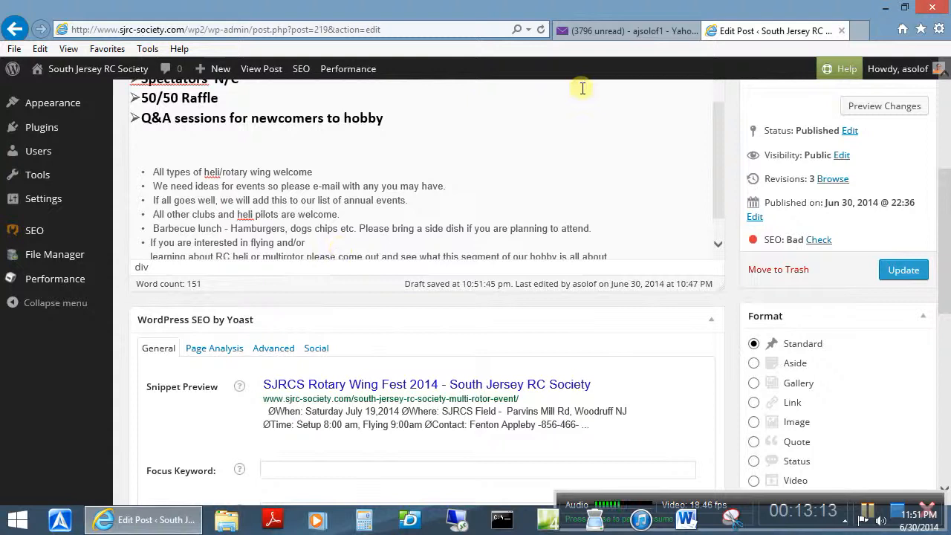
left_click(578, 31)
Step: Copy only the line 'Hope to see you there!' from the club e-mail, without the signature
left_click(461, 350)
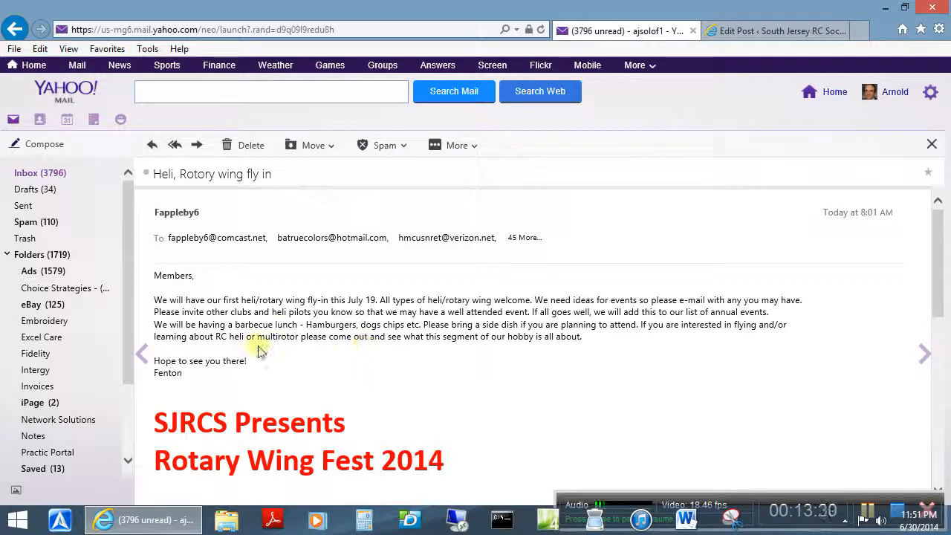
left_click_drag(252, 364, 160, 364)
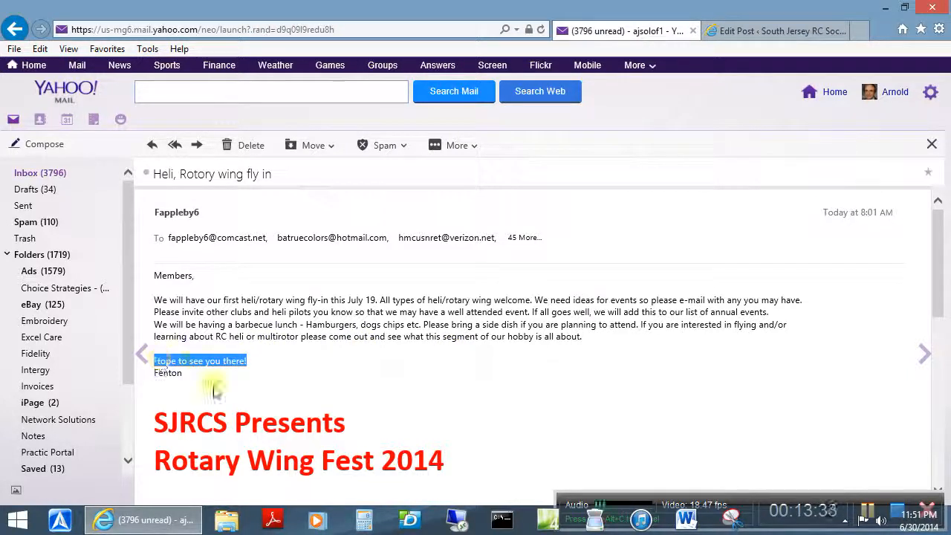
left_click_drag(208, 389, 151, 364)
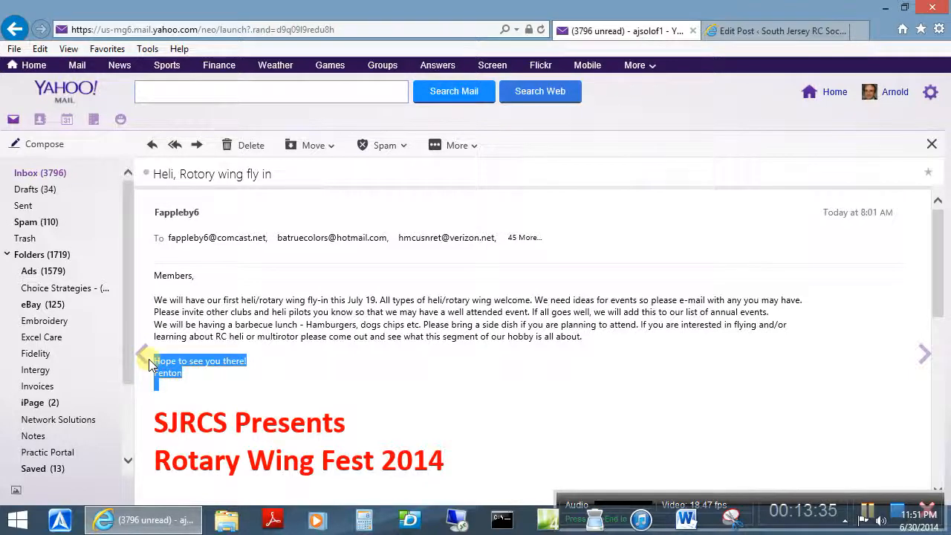
left_click(181, 374)
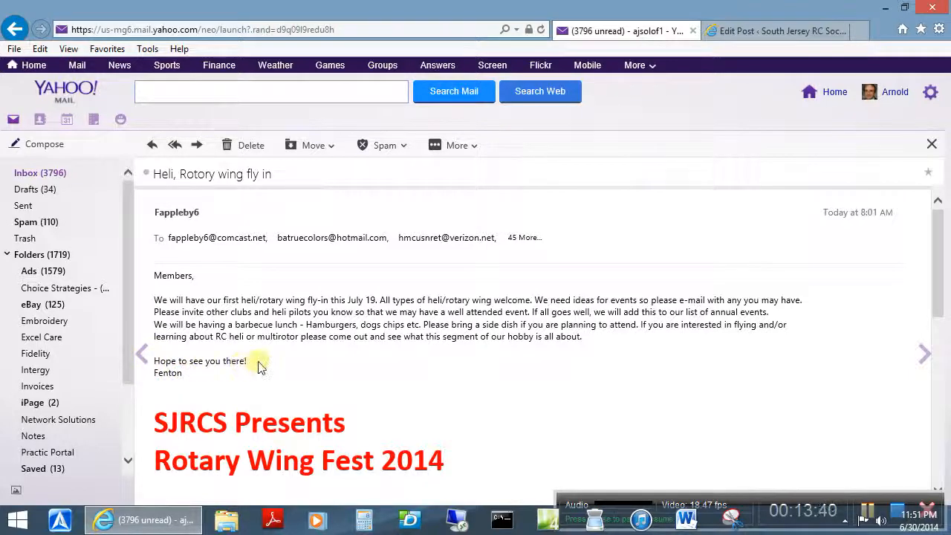
left_click_drag(261, 362, 162, 363)
key("ctrl+c")
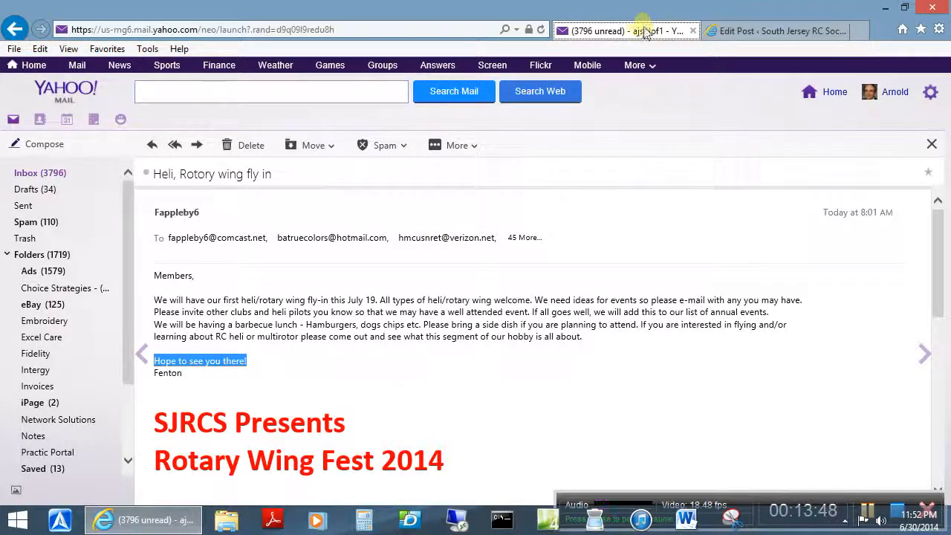
left_click(752, 31)
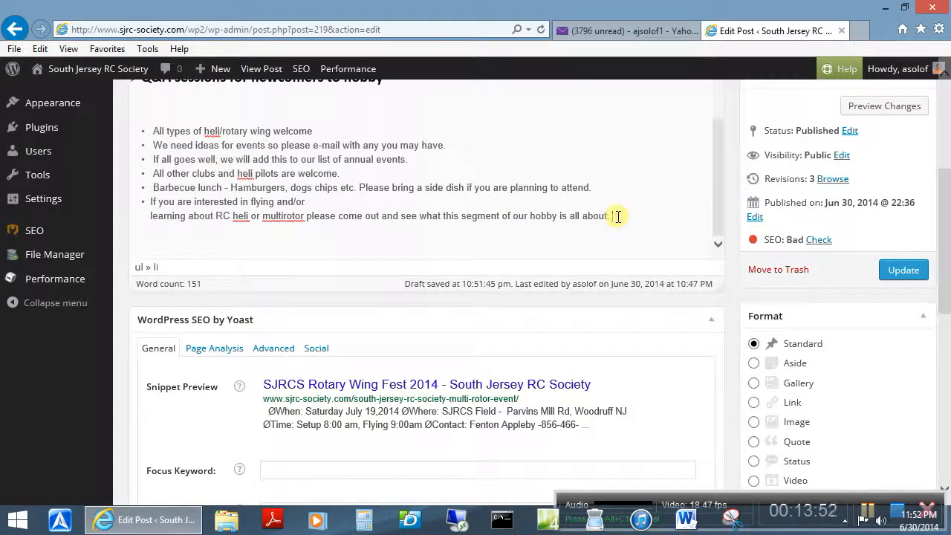
Step: Paste 'Hope to see you there!' as an unbulleted paragraph after a blank line, then select the bulleted notes
key("ctrl+v")
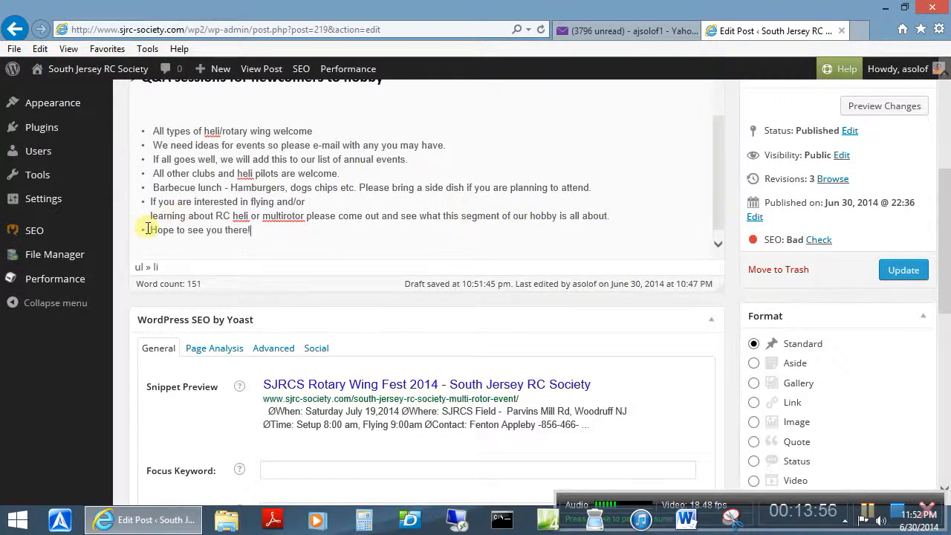
key("Home")
key("BackSpace")
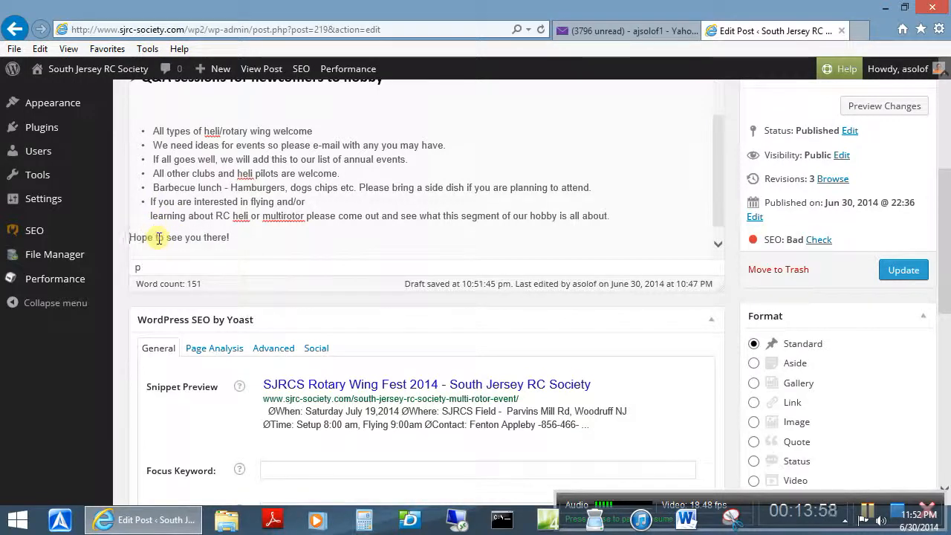
key("Return")
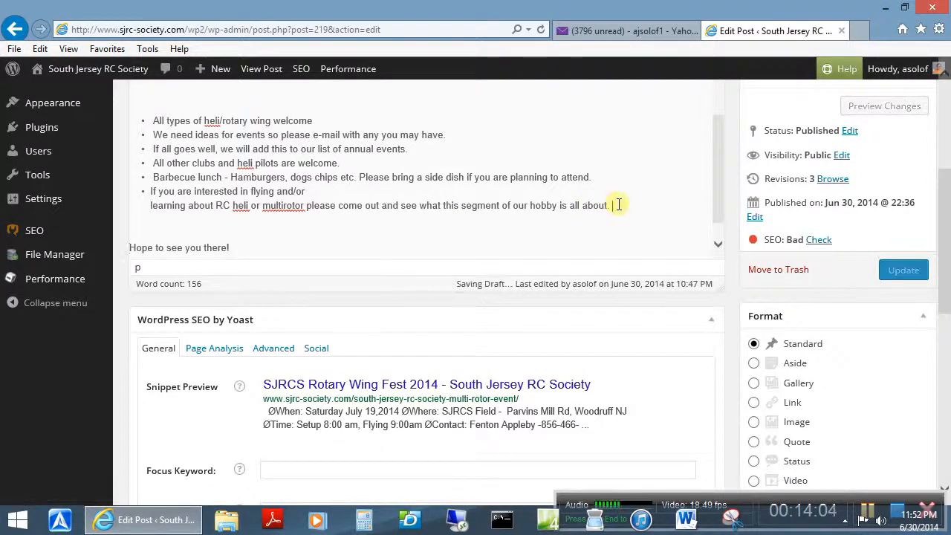
left_click_drag(614, 205, 144, 125)
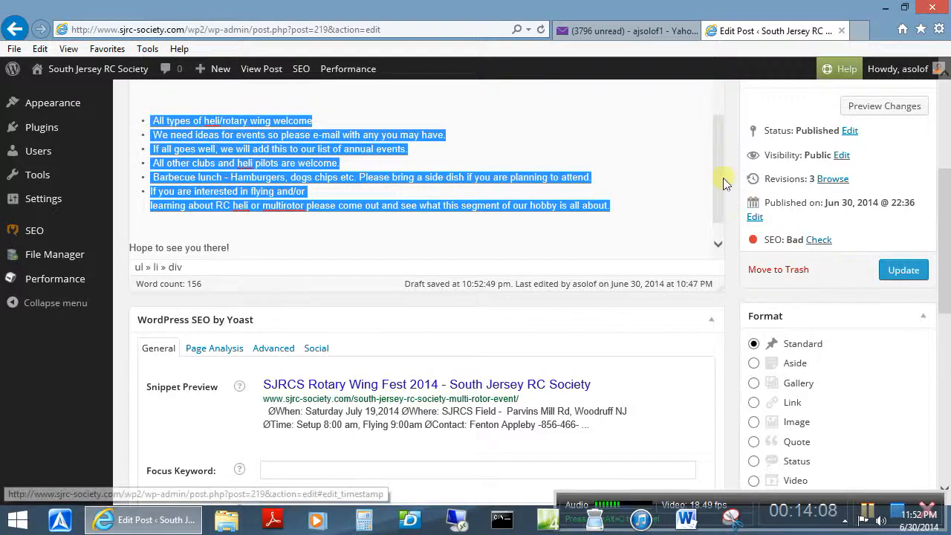
left_click_drag(718, 180, 717, 3)
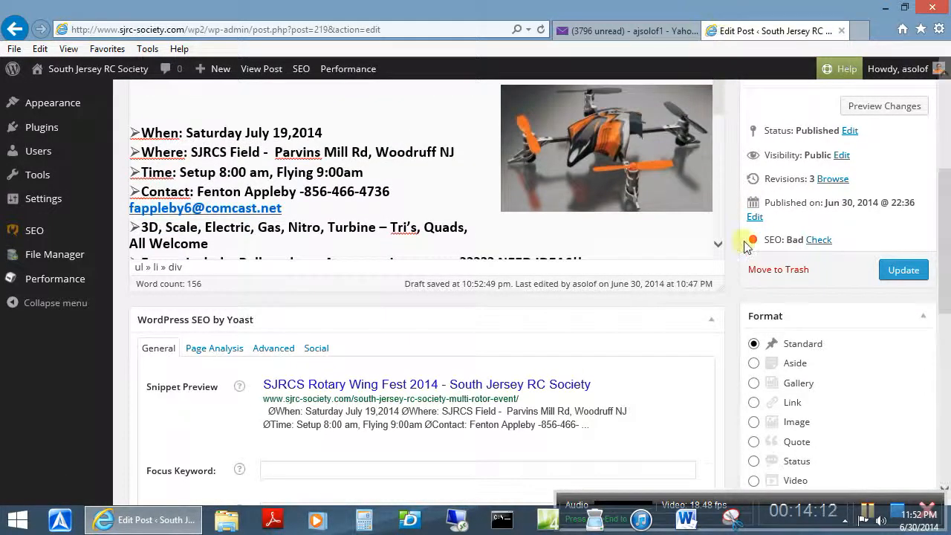
Step: Color the selected bulleted notes green
scroll(750, 240, "up", 4)
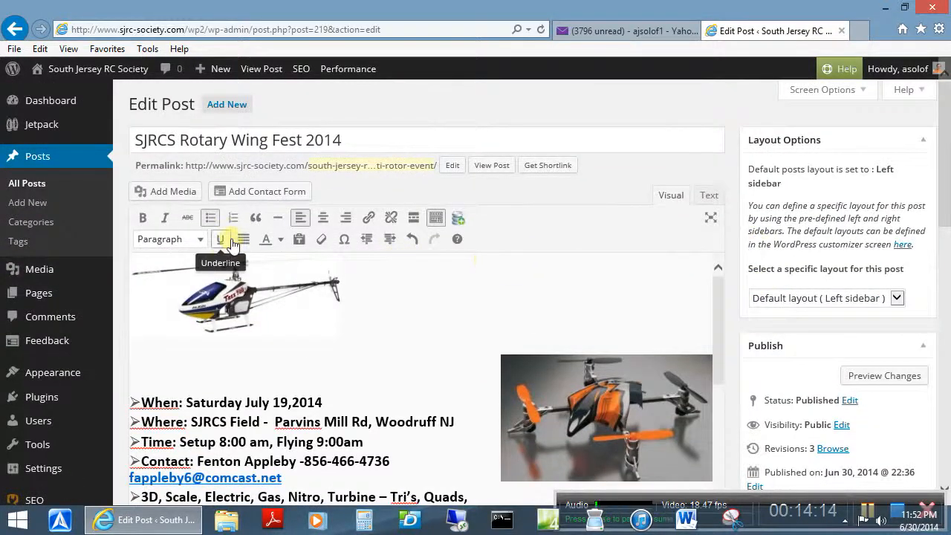
left_click(281, 240)
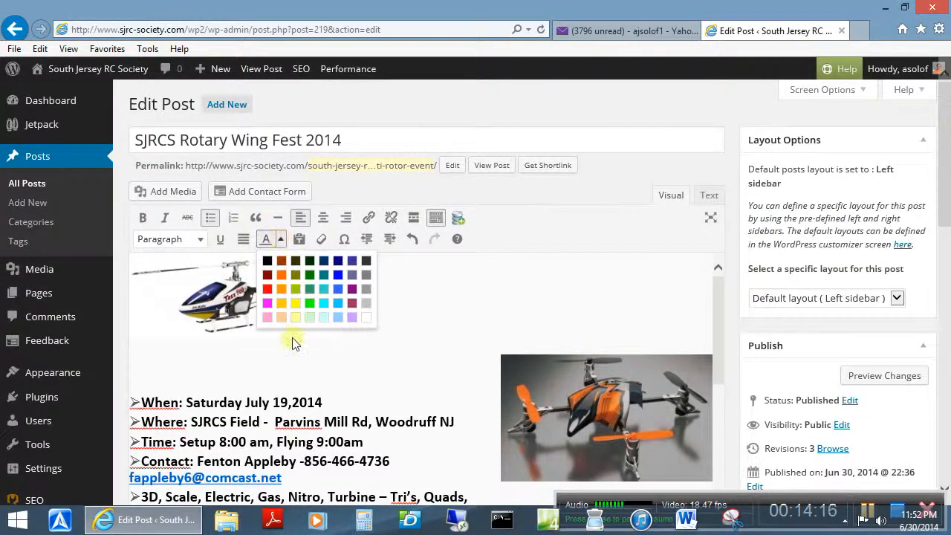
left_click(309, 275)
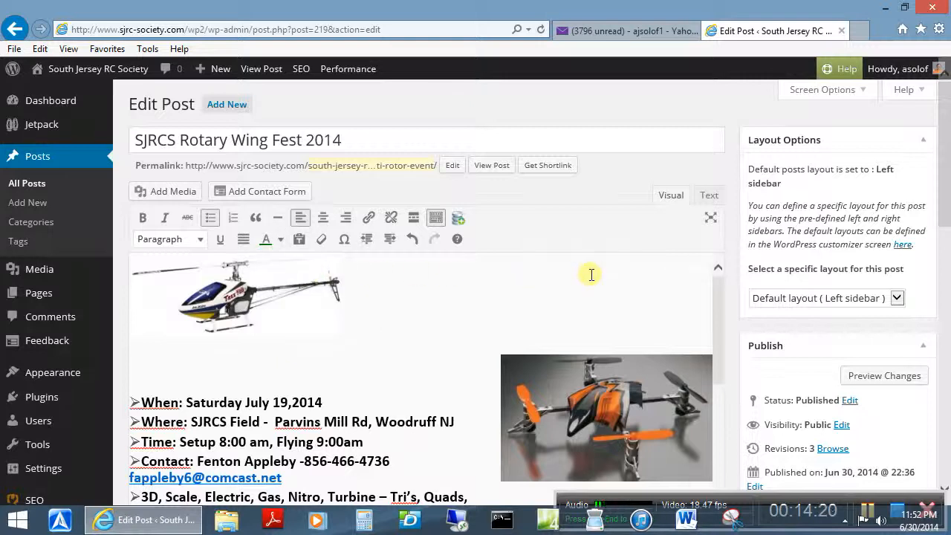
scroll(591, 275, "down", 8)
left_click(563, 330)
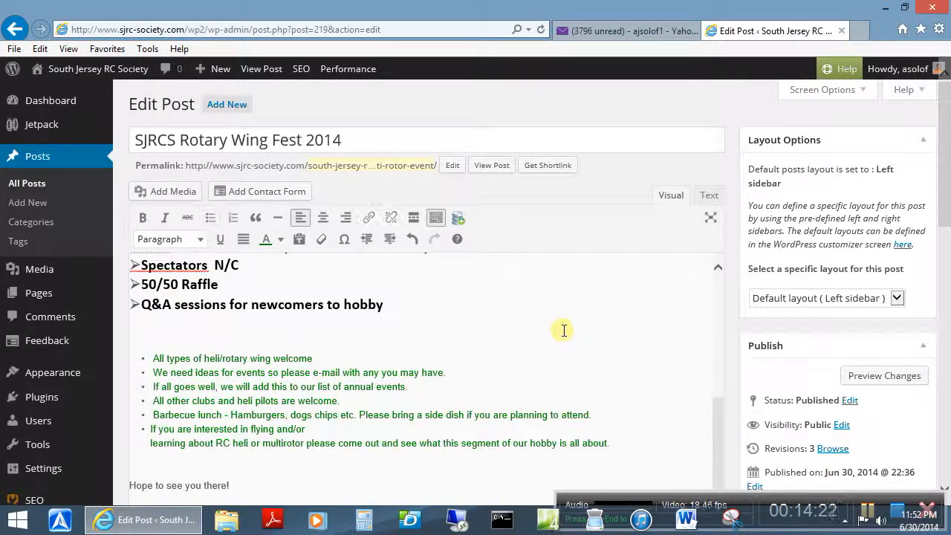
Step: Update the published post to save the green notes
scroll(564, 330, "down", 3)
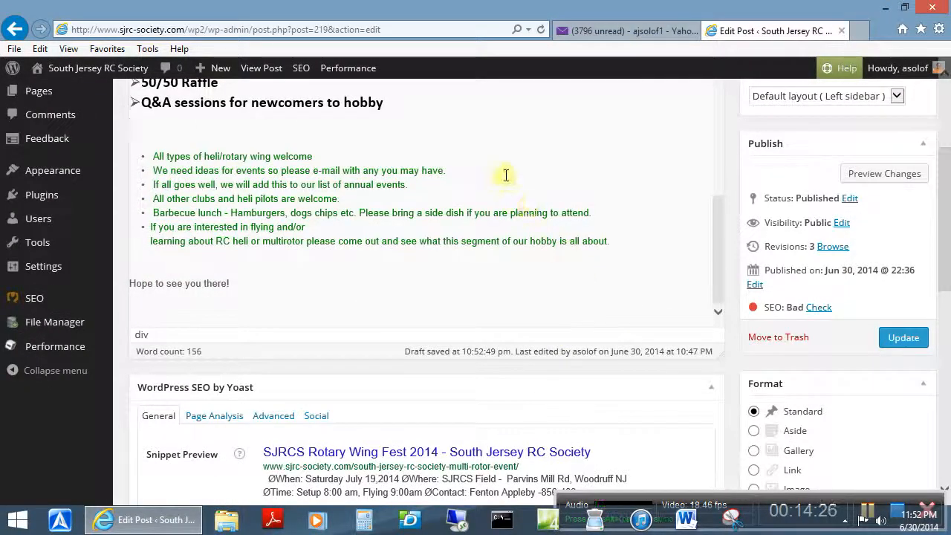
scroll(505, 173, "up", 3)
scroll(513, 179, "down", 3)
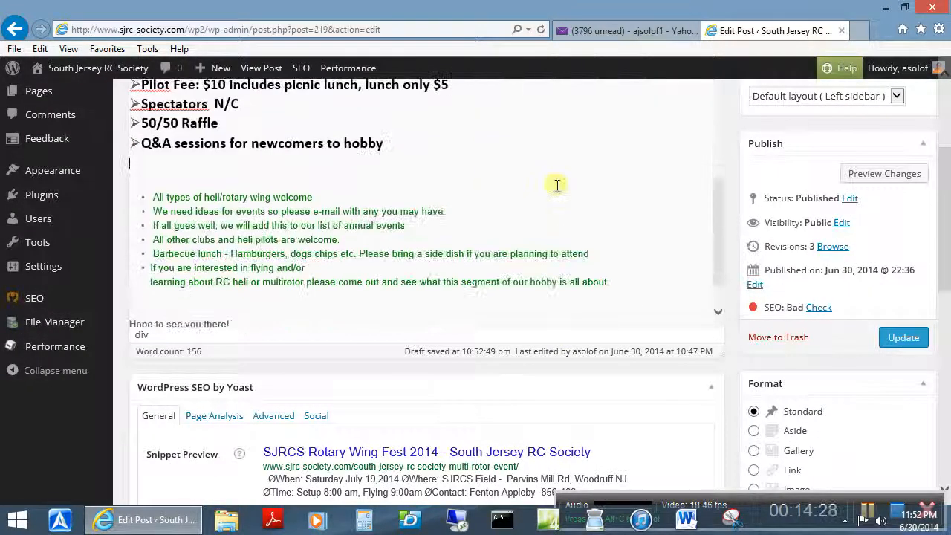
left_click(903, 341)
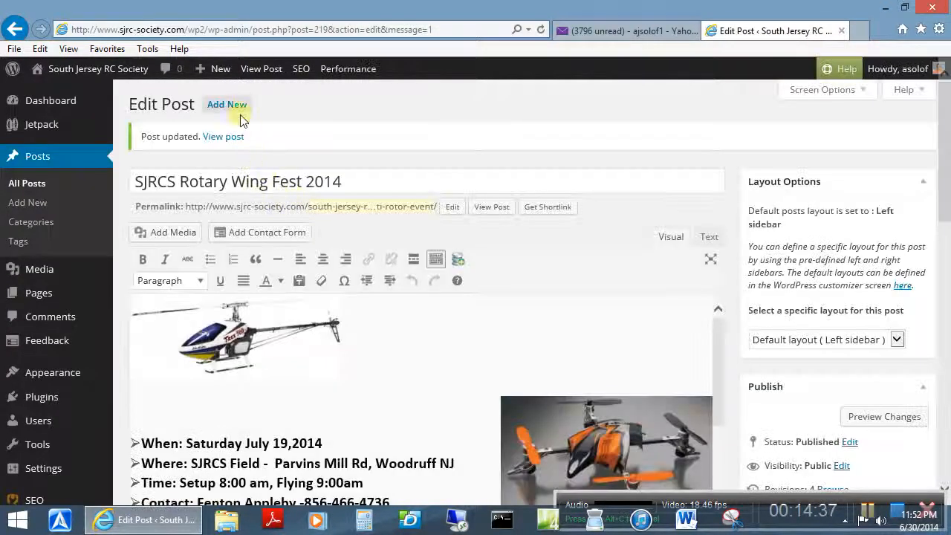
Step: View the live post and scroll through the event details, green notes and closing line
left_click(253, 71)
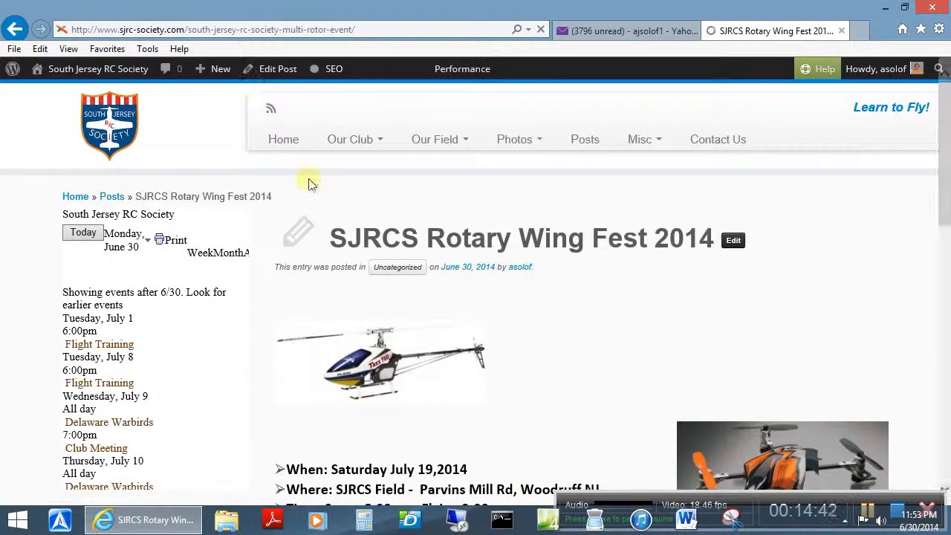
scroll(901, 225, "down", 2)
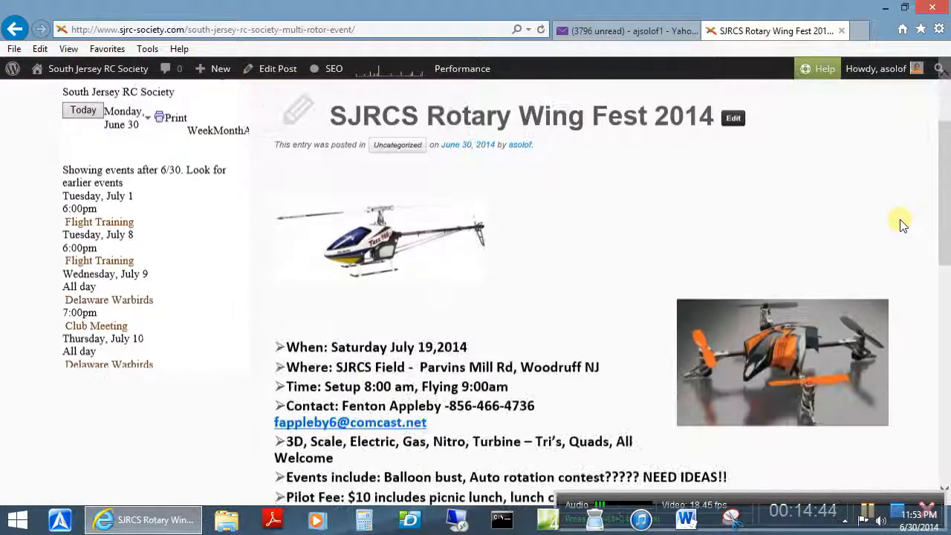
scroll(901, 225, "down", 2)
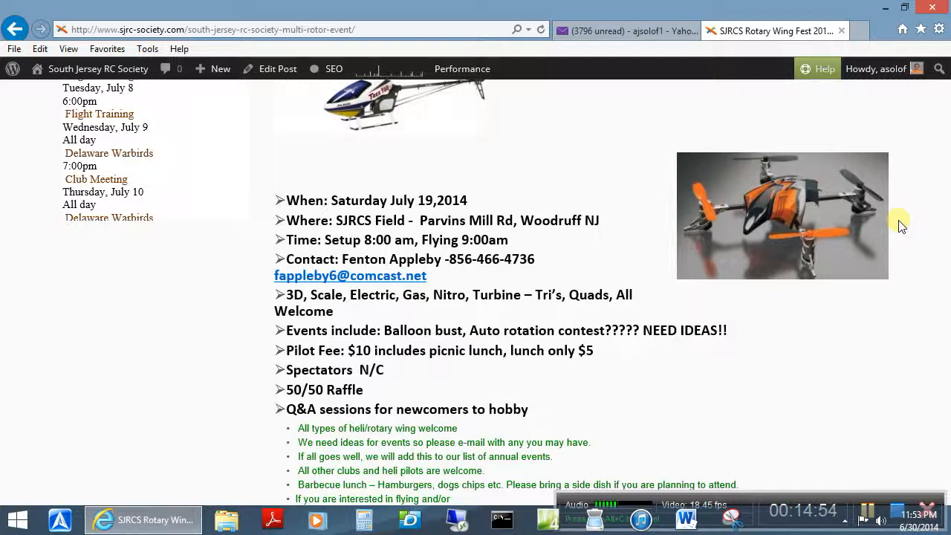
scroll(899, 226, "down", 4)
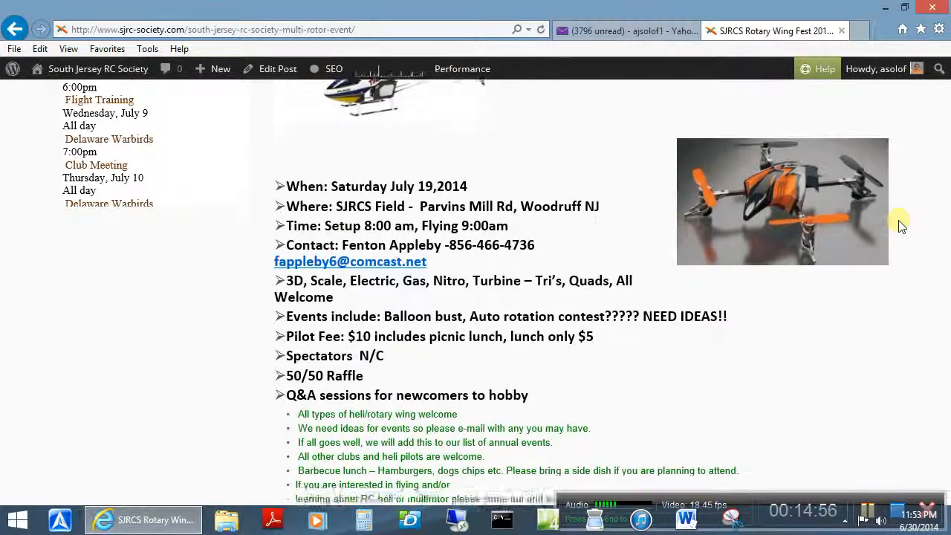
scroll(899, 226, "down", 2)
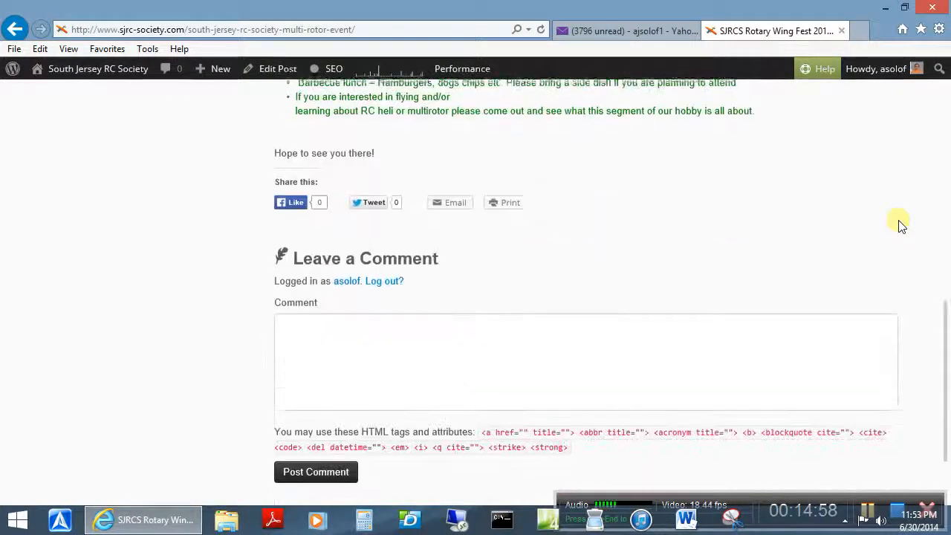
scroll(899, 226, "up", 4)
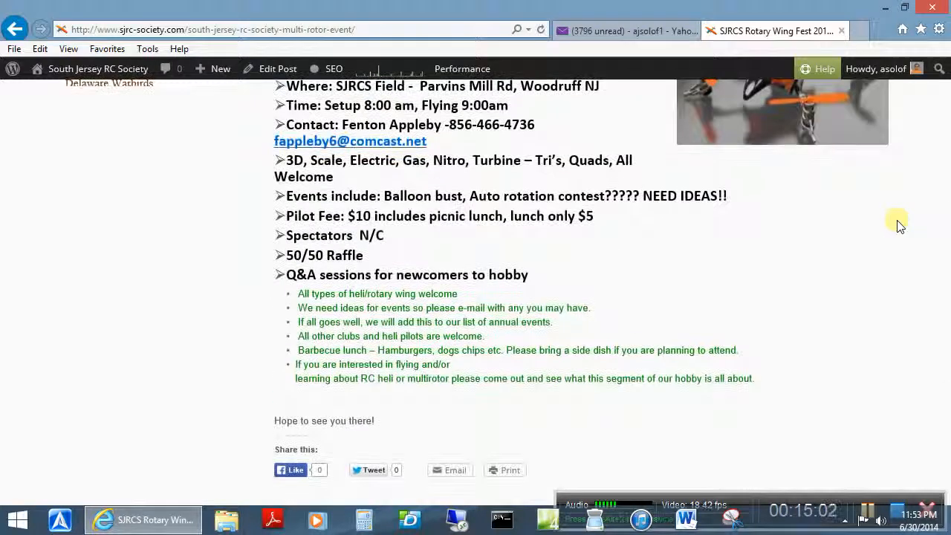
scroll(899, 226, "up", 4)
scroll(899, 226, "up", 3)
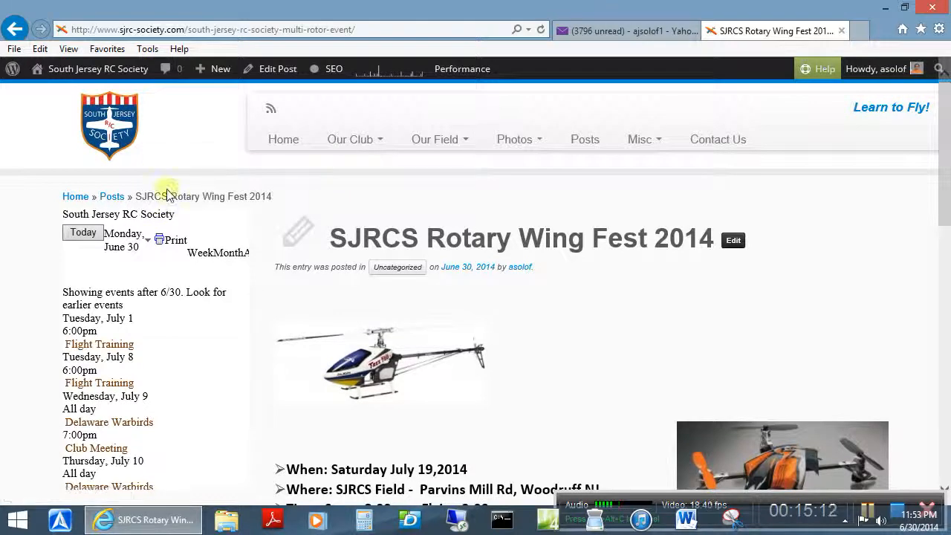
Step: Go to the site home page and open the SJRCS Rotary Wing Fest 2014 post
mouse_move(72, 70)
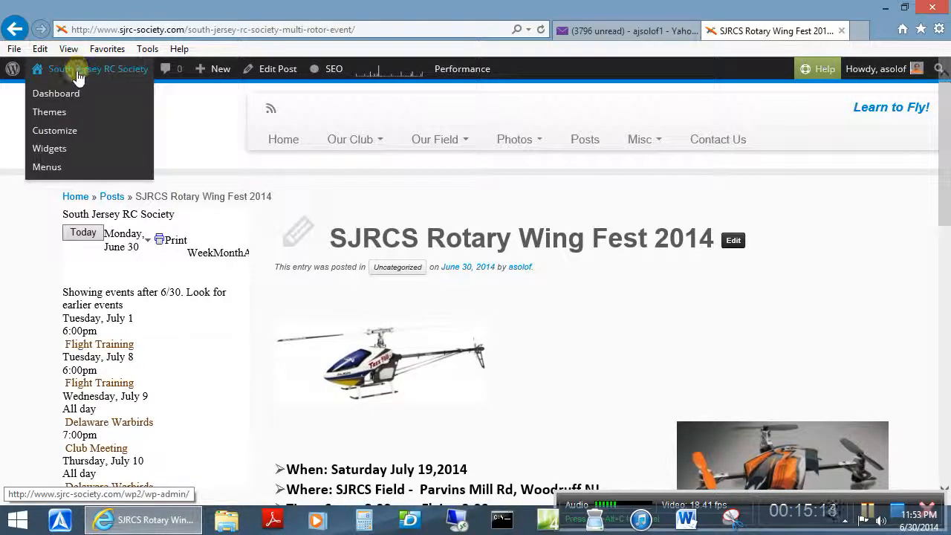
left_click(279, 145)
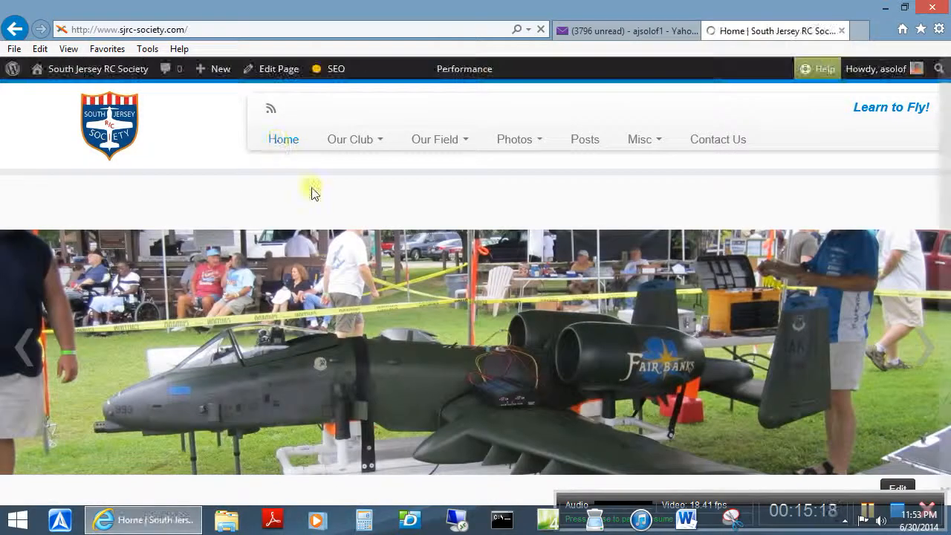
scroll(316, 194, "down", 5)
scroll(320, 208, "down", 1)
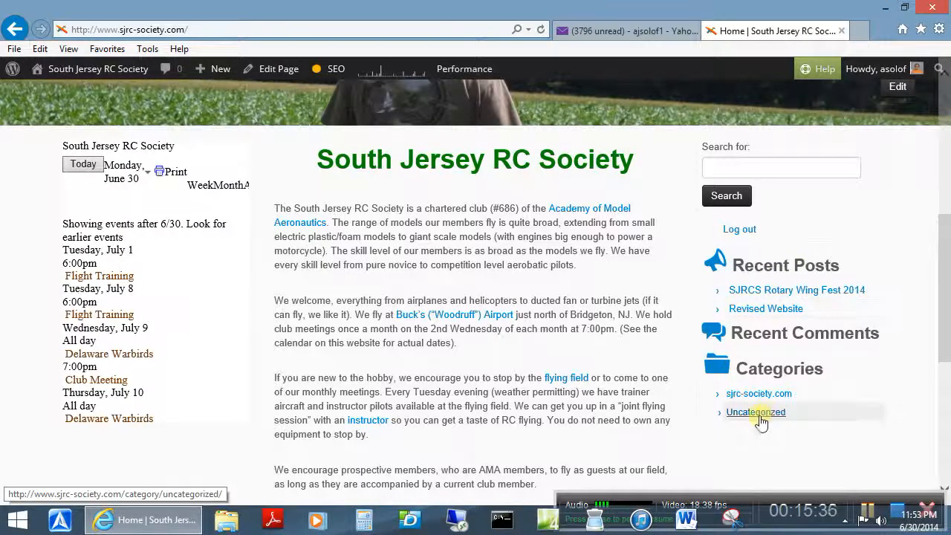
left_click(758, 294)
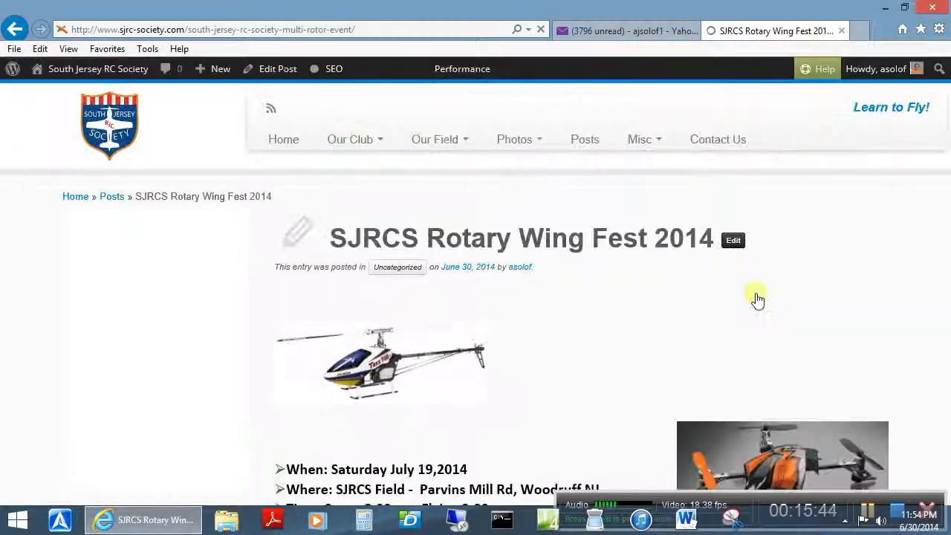
Step: Scroll through the post down to the comment box, then switch to Edit Post
scroll(683, 297, "down", 10)
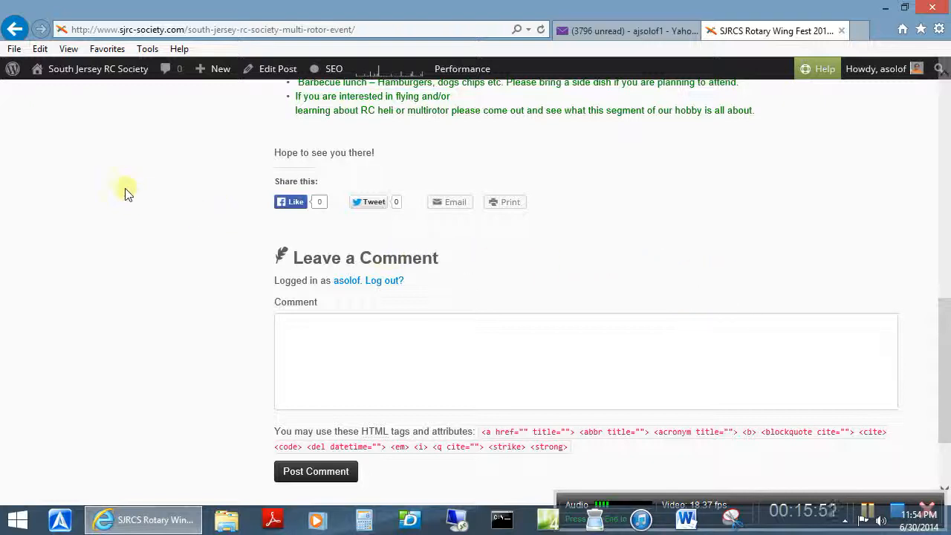
scroll(314, 299, "up", 2)
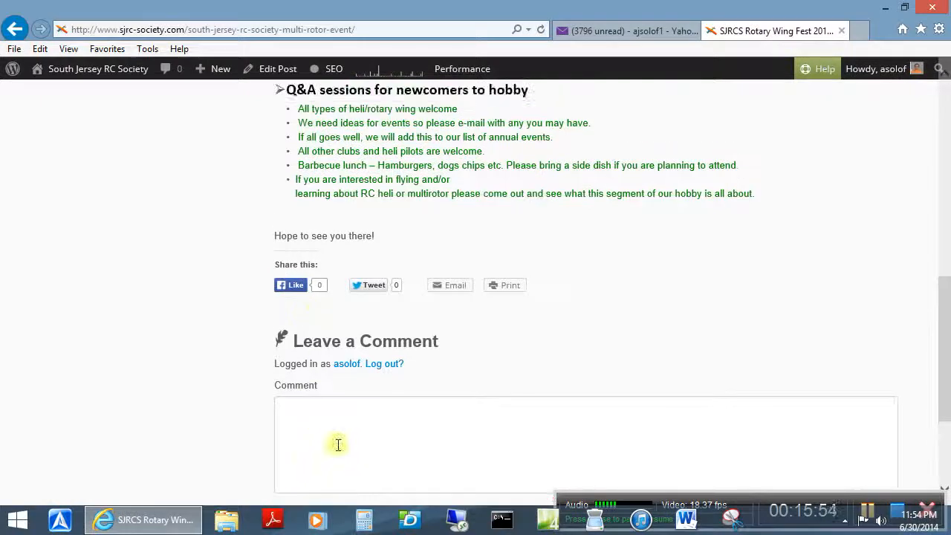
scroll(461, 397, "up", 2)
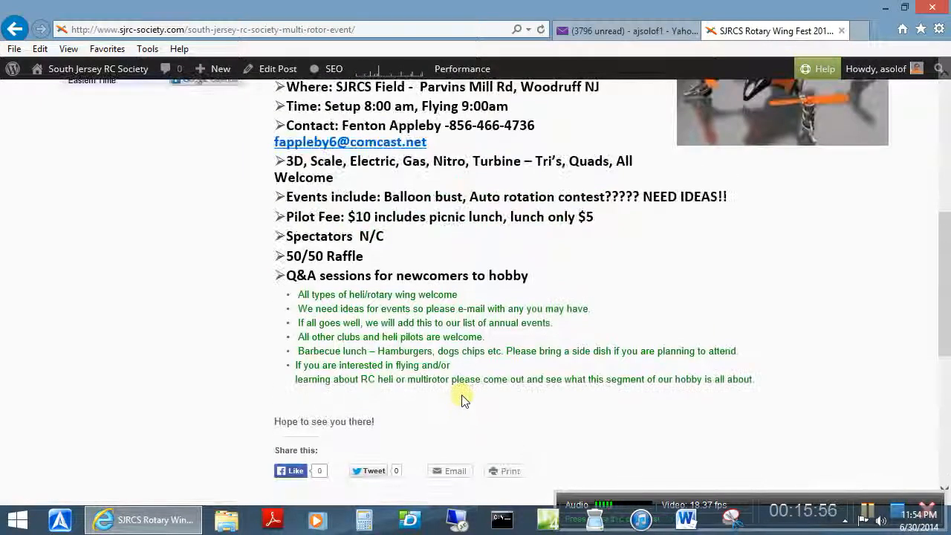
scroll(442, 396, "down", 3)
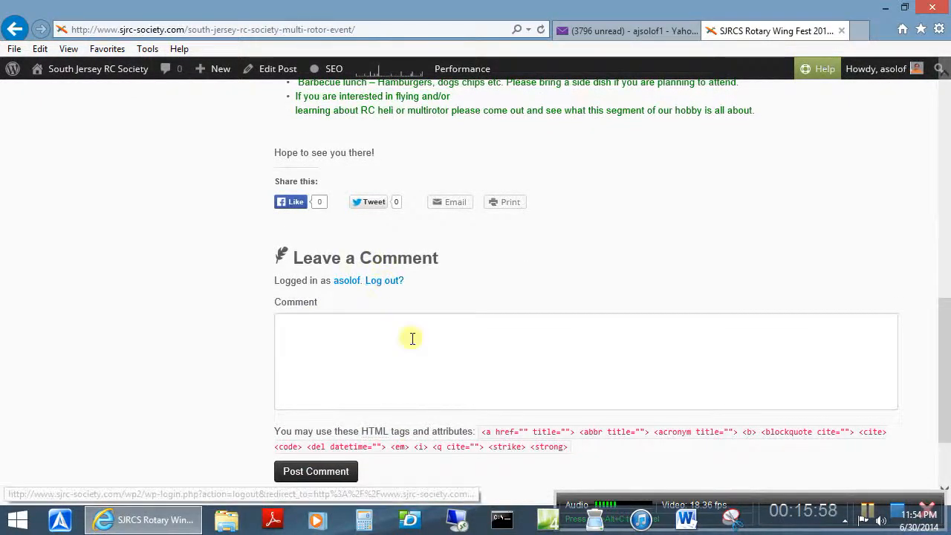
scroll(509, 194, "up", 3)
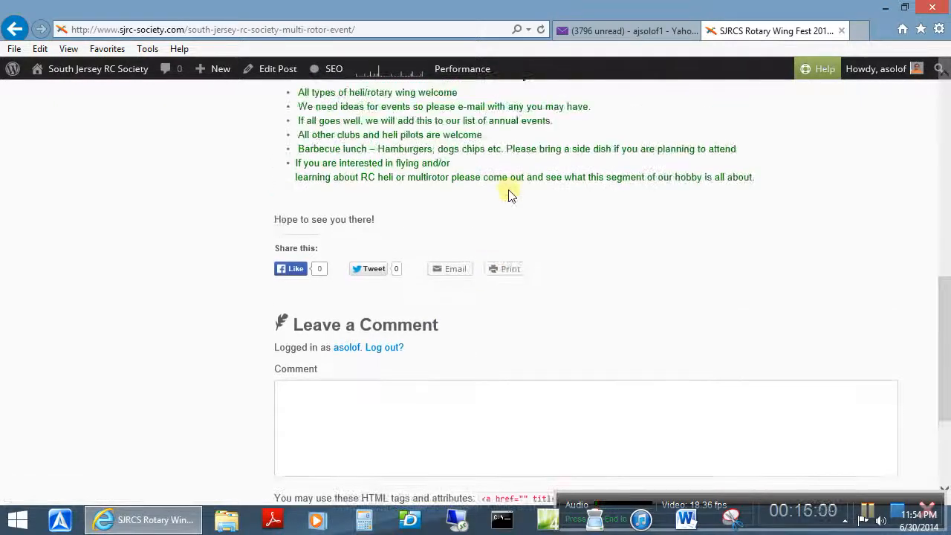
scroll(446, 182, "up", 2)
scroll(410, 323, "down", 3)
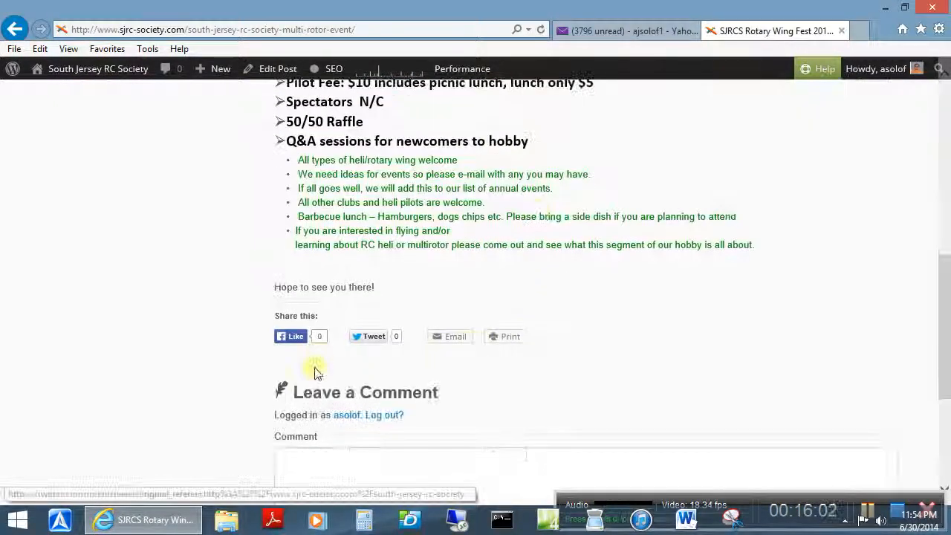
scroll(403, 378, "down", 2)
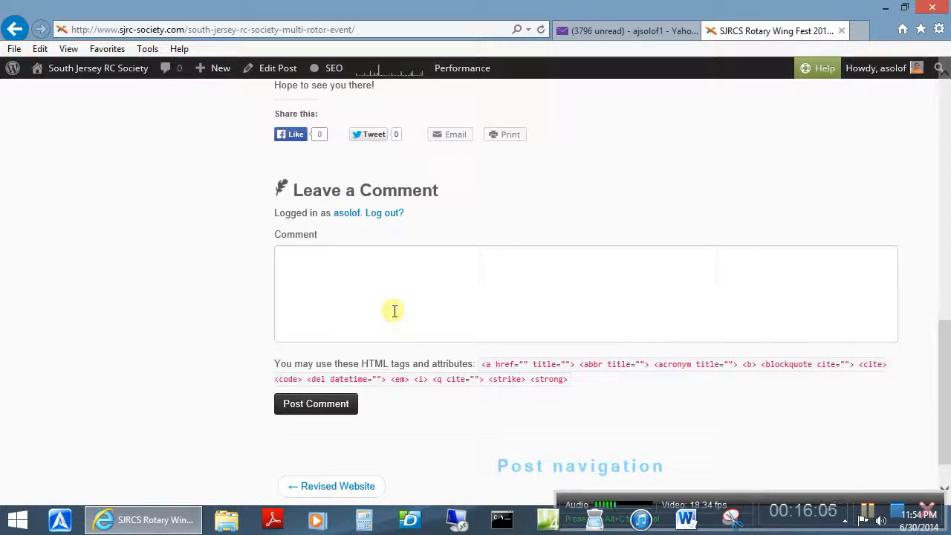
scroll(395, 311, "up", 8)
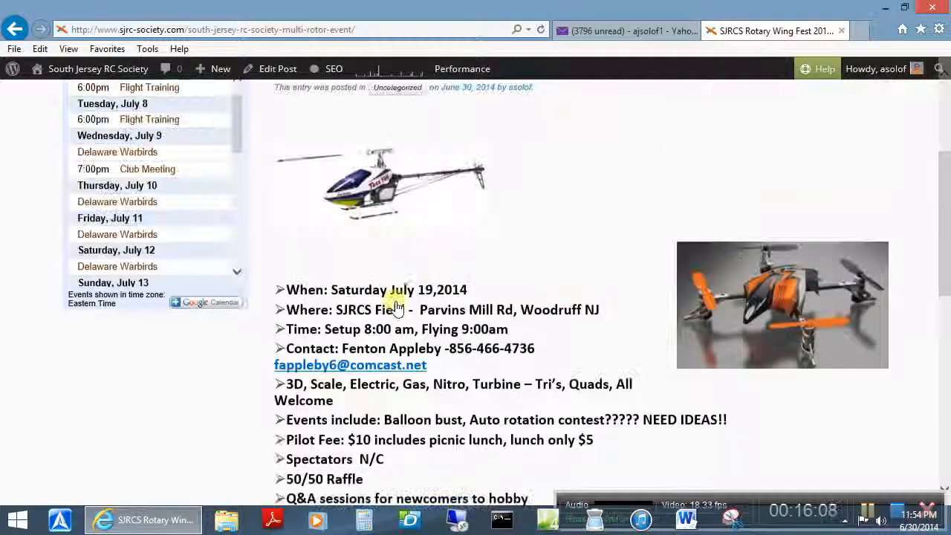
scroll(394, 311, "up", 3)
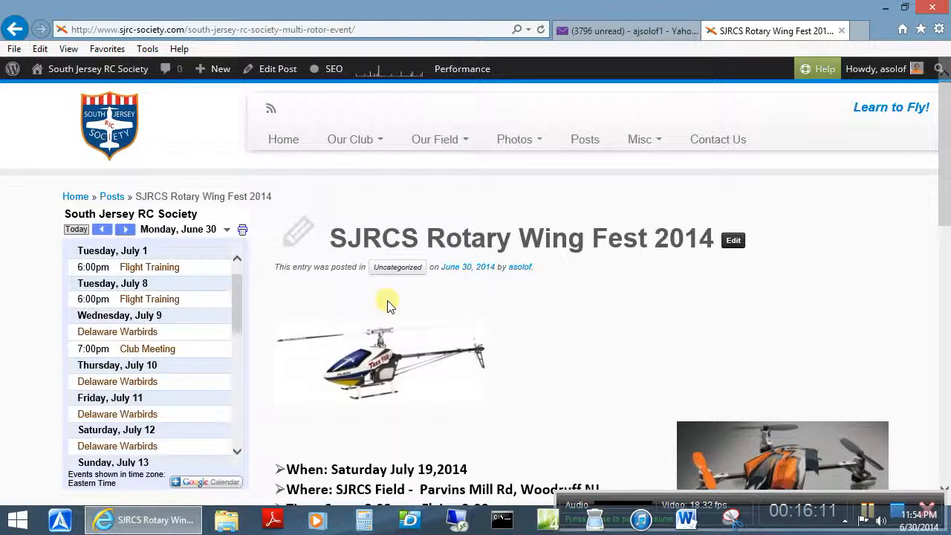
scroll(387, 304, "down", 1)
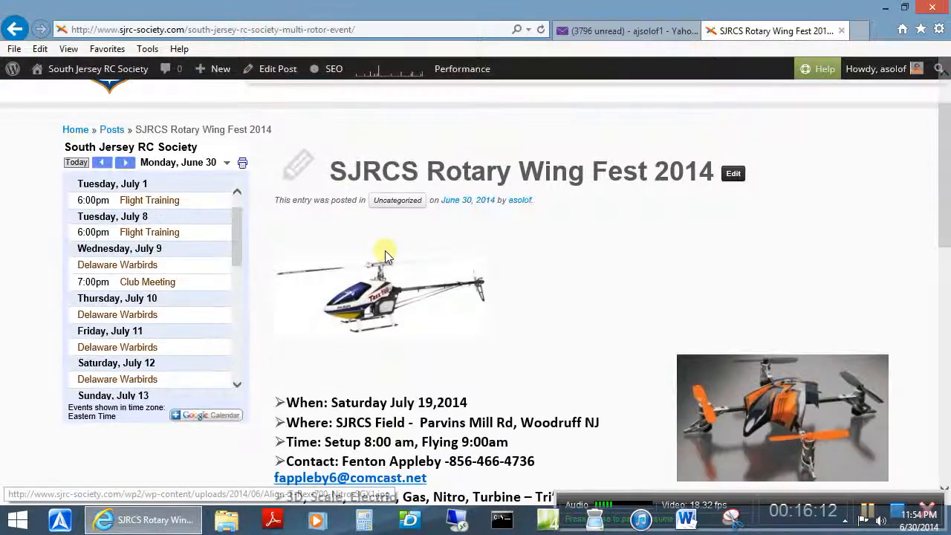
left_click(279, 82)
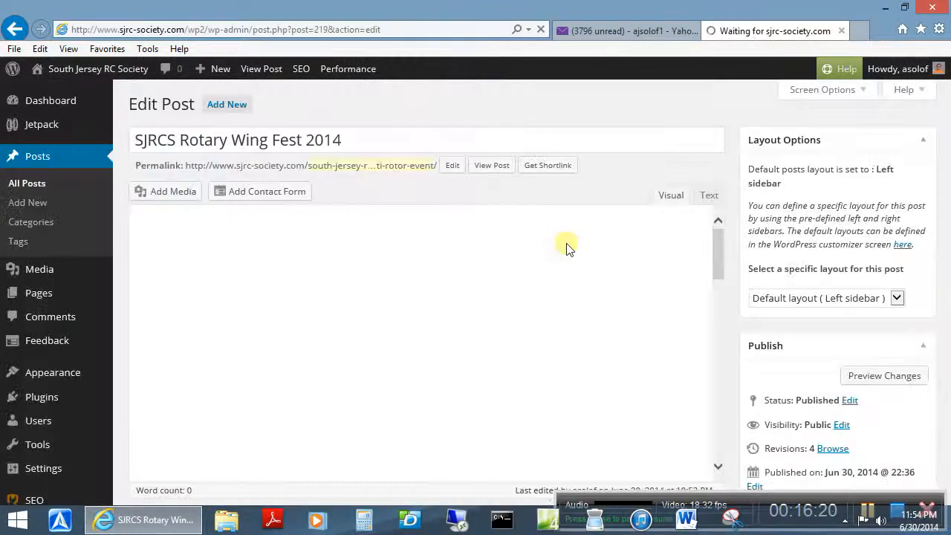
Step: Confirm the Events category is checked and update the post
scroll(838, 388, "down", 3)
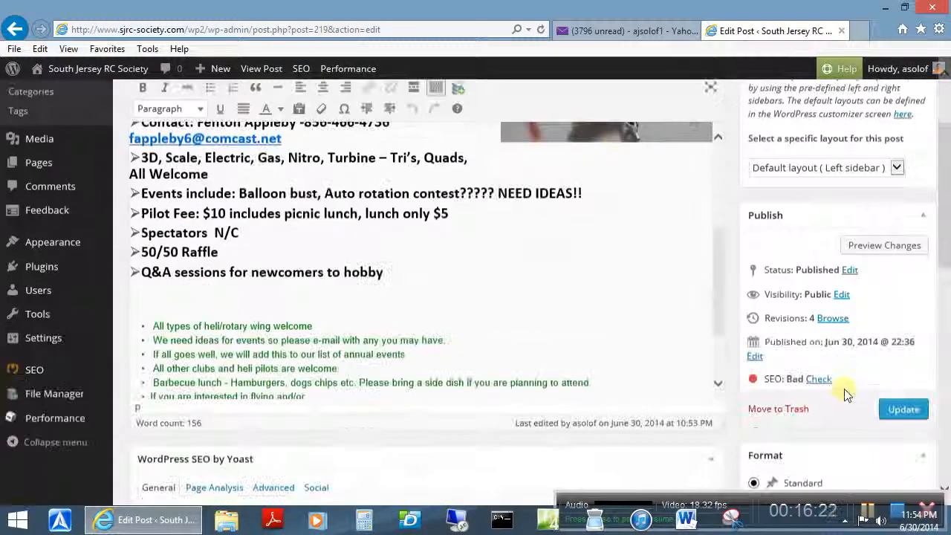
scroll(839, 361, "down", 8)
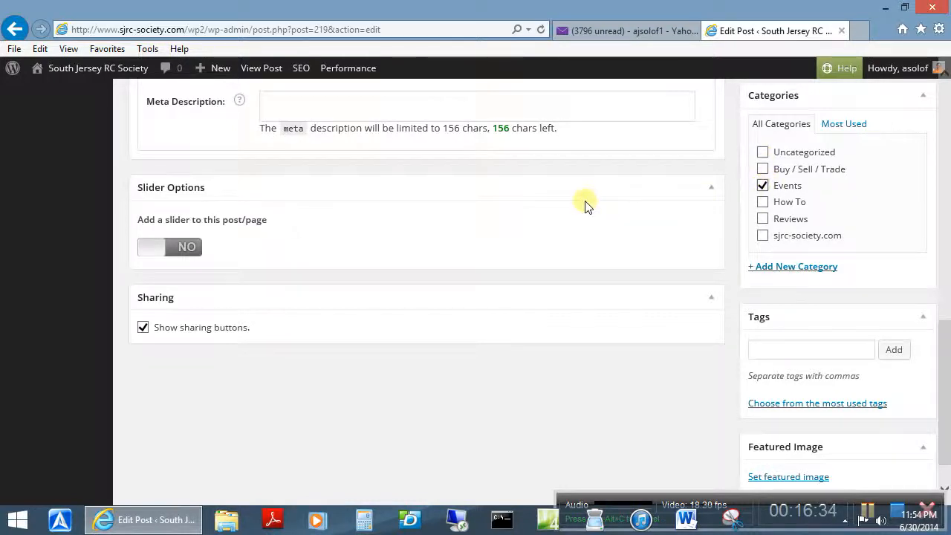
scroll(585, 206, "up", 6)
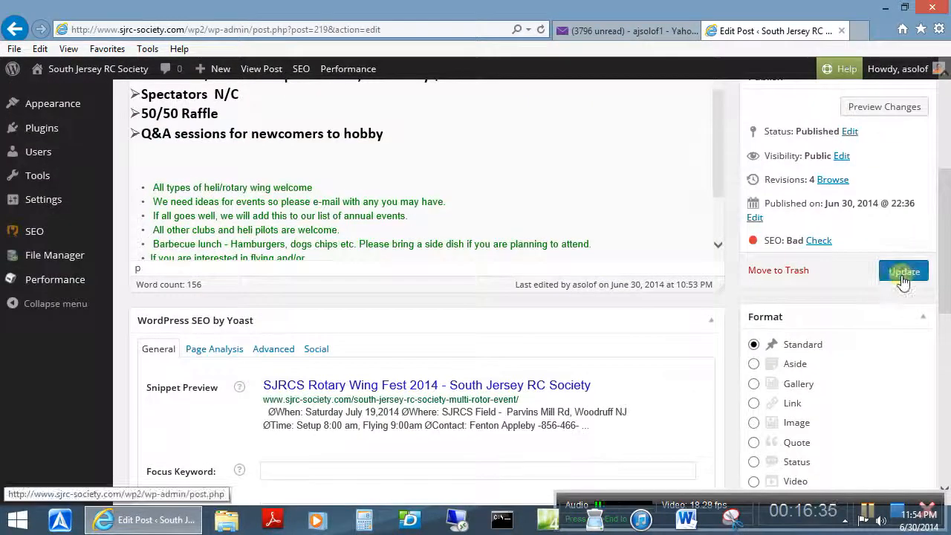
left_click(904, 272)
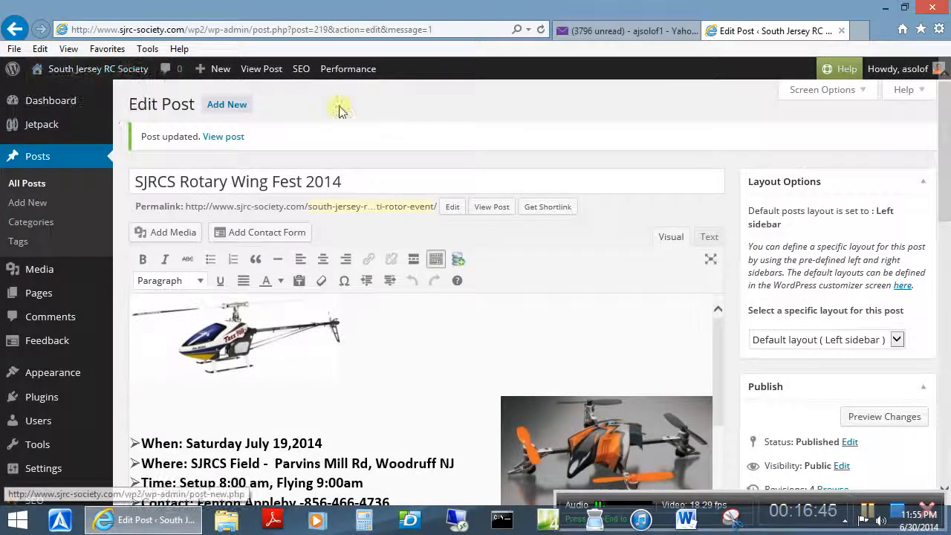
Step: Visit the public home page and check Recent Posts and the Events category in the sidebar
mouse_move(77, 67)
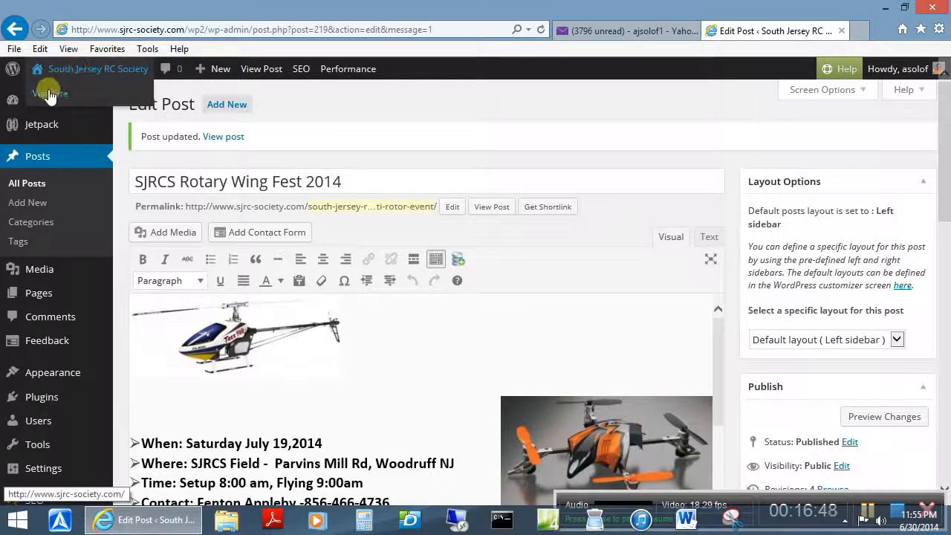
left_click(49, 94)
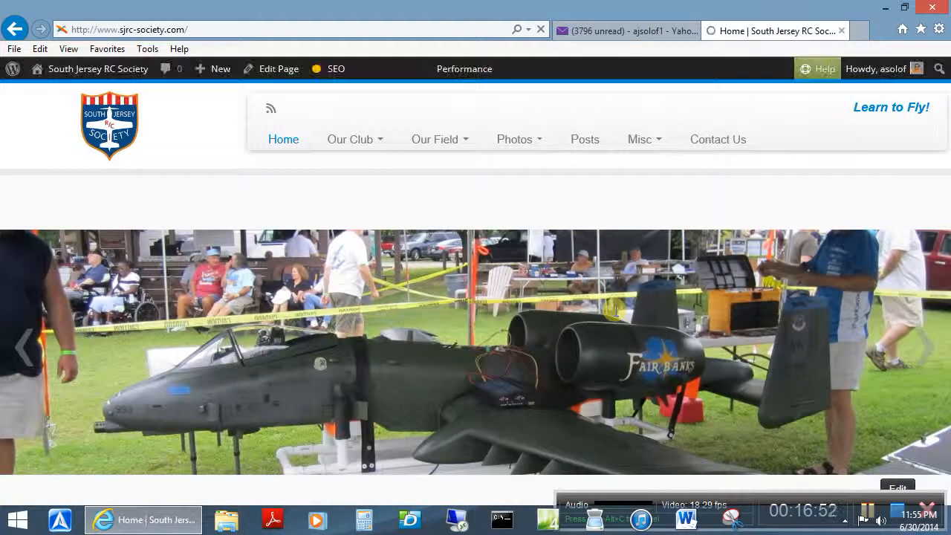
scroll(713, 335, "down", 10)
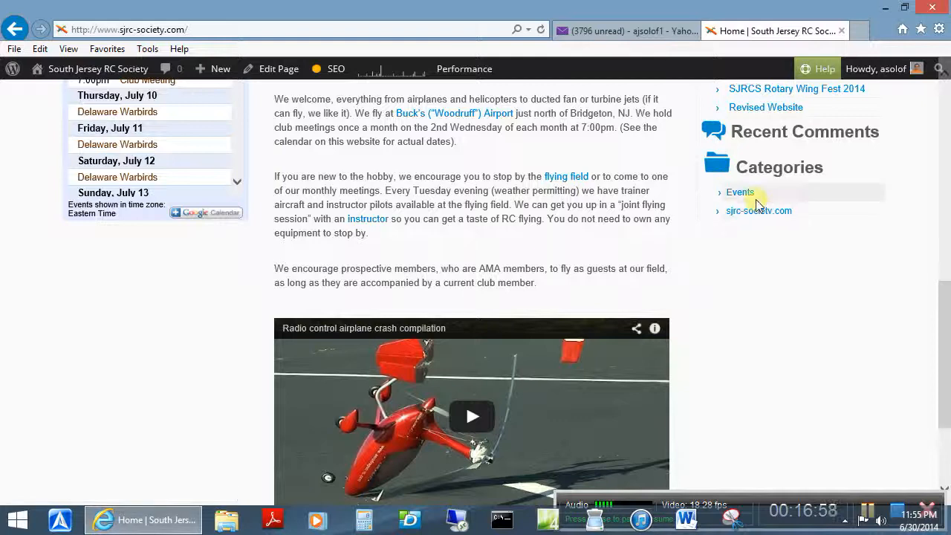
scroll(771, 182, "up", 3)
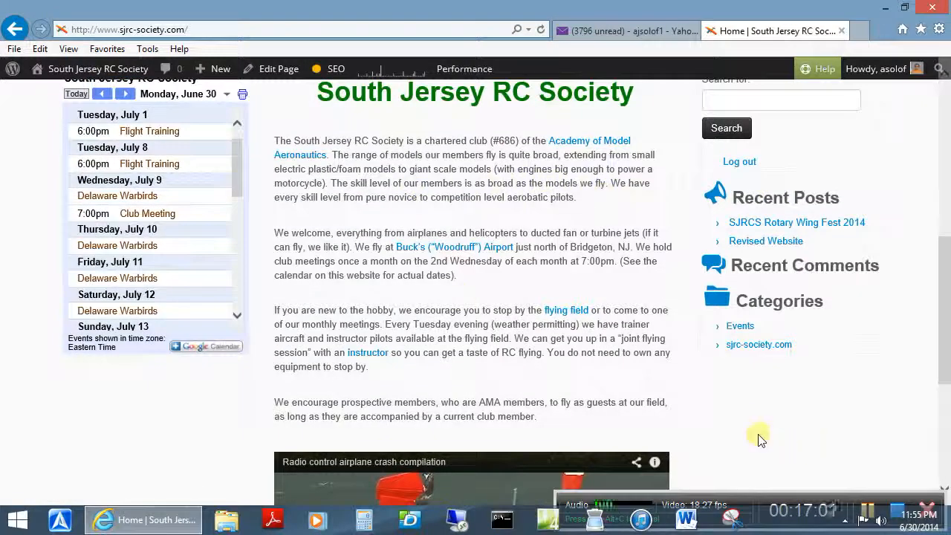
scroll(895, 365, "down", 1)
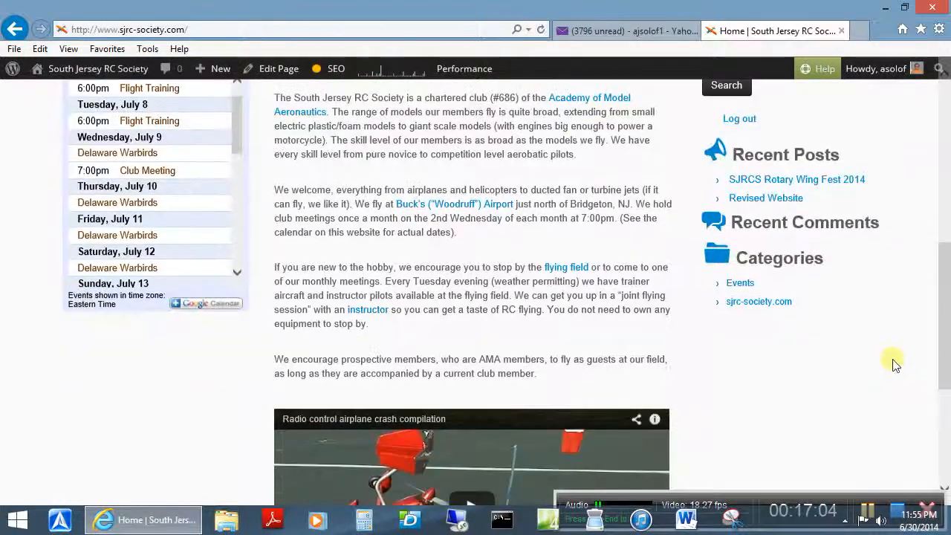
scroll(895, 364, "down", 3)
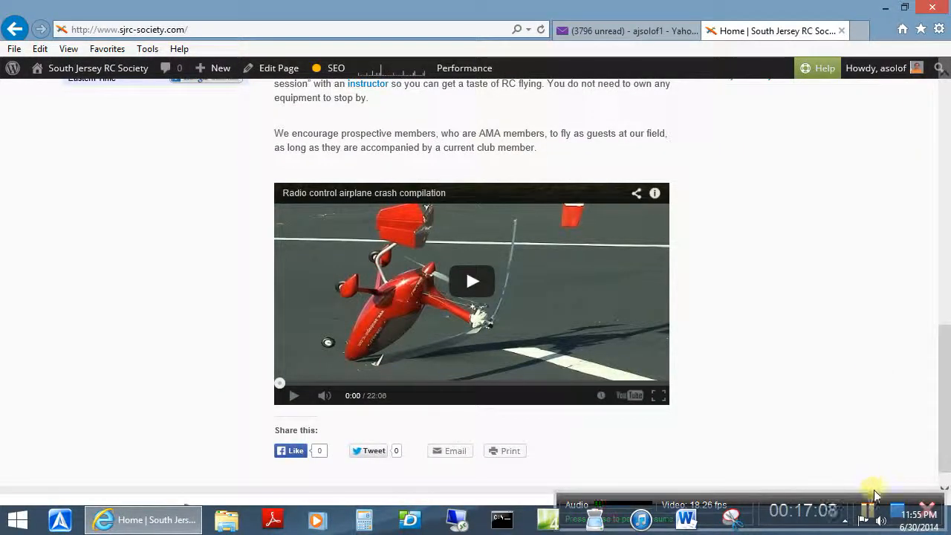
left_click(895, 516)
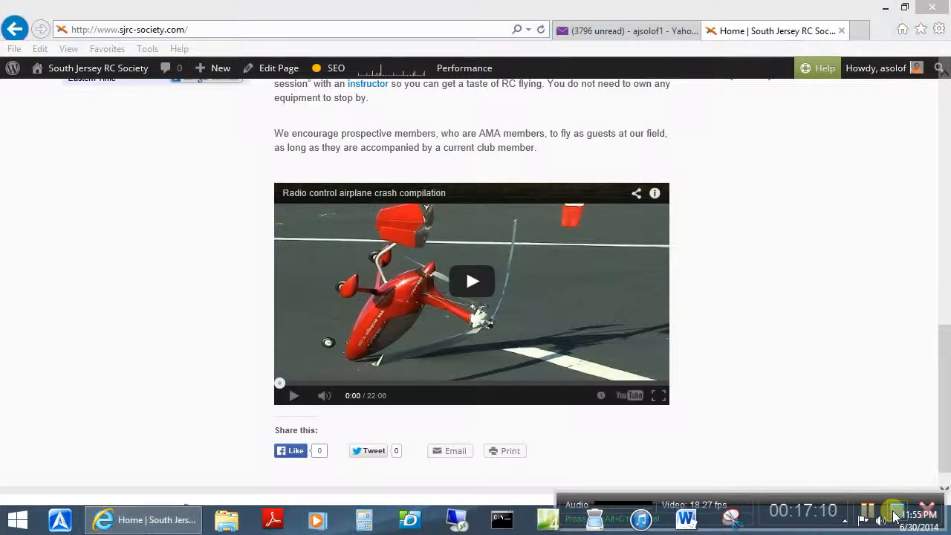